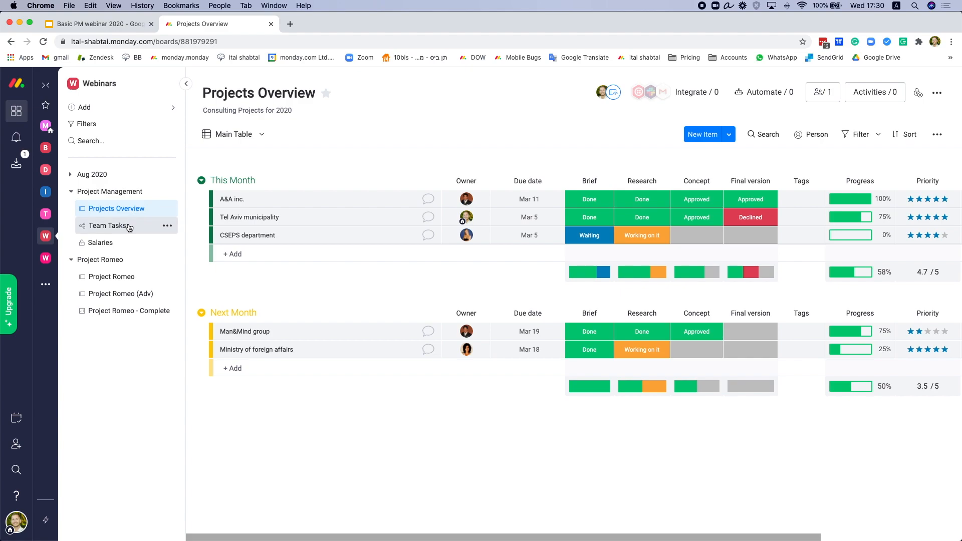
# Step: Browse the Team Tasks, Salaries and Projects Overview boards, ending back on Team Tasks
pyautogui.click(129, 228)
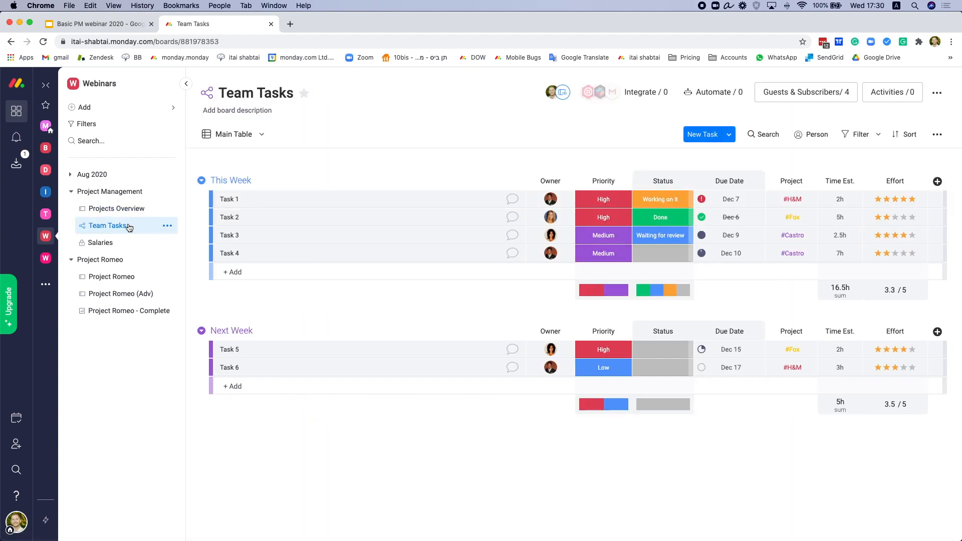
pyautogui.click(122, 245)
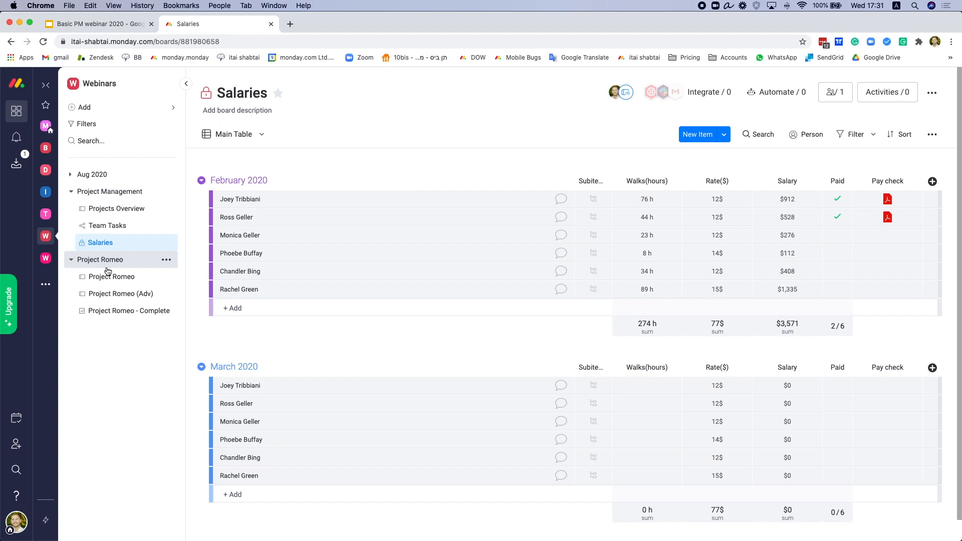
pyautogui.click(111, 207)
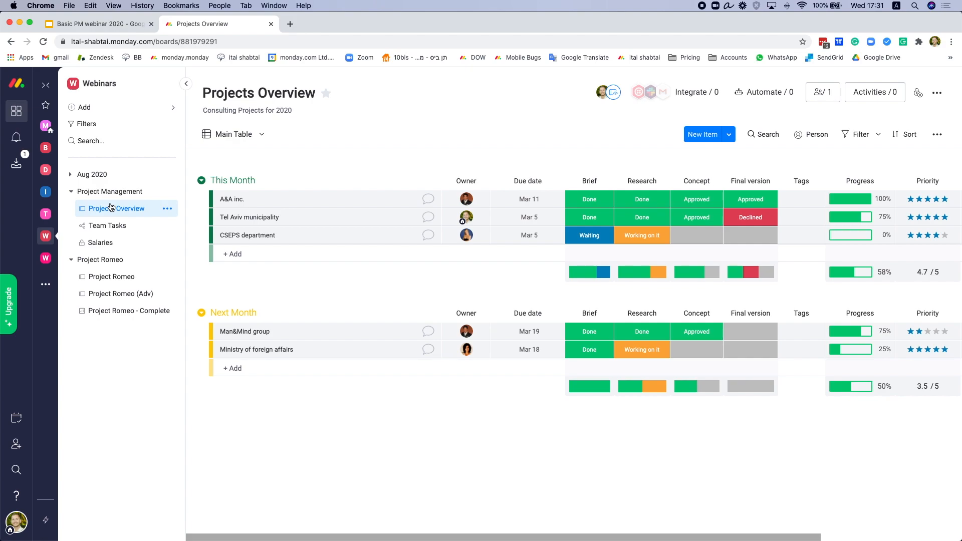
pyautogui.click(107, 244)
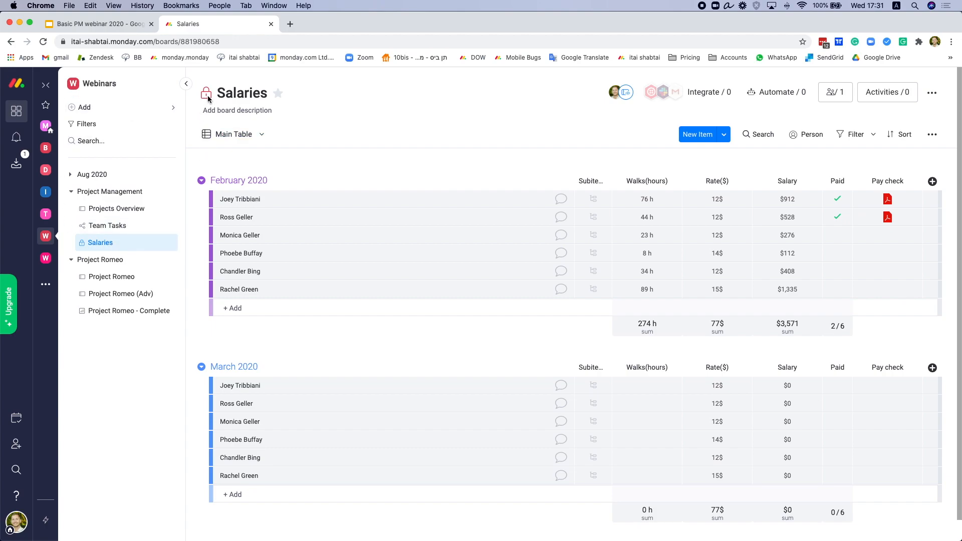
pyautogui.moveTo(208, 99)
pyautogui.click(100, 232)
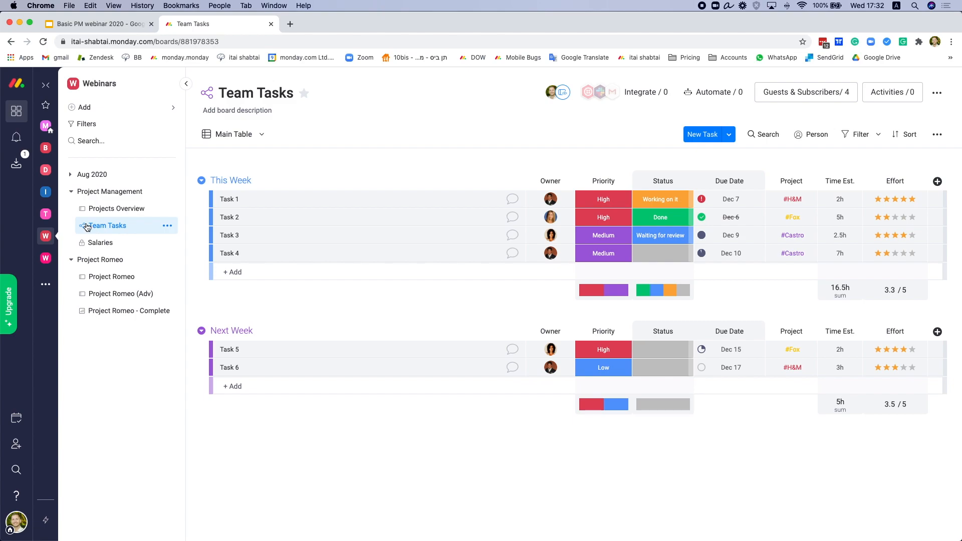
pyautogui.click(149, 109)
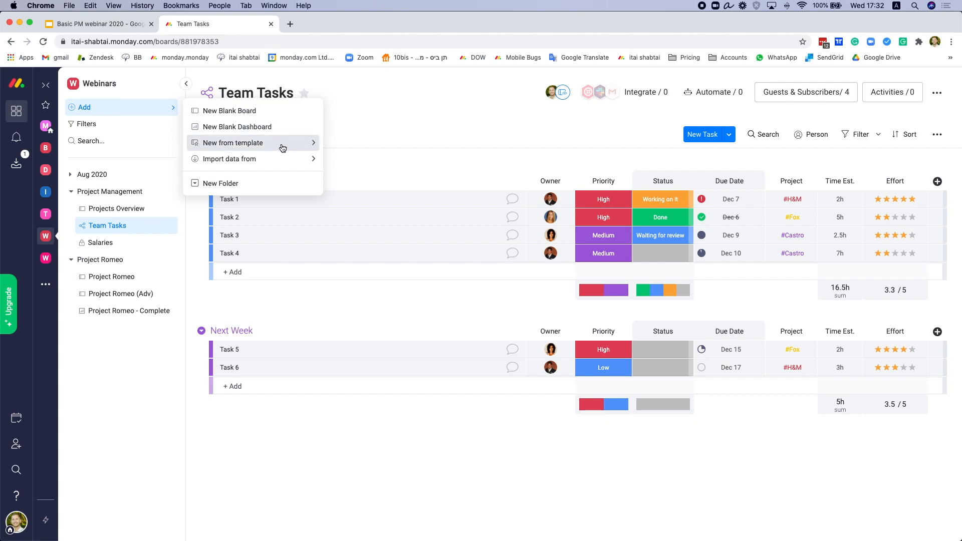
pyautogui.moveTo(286, 160)
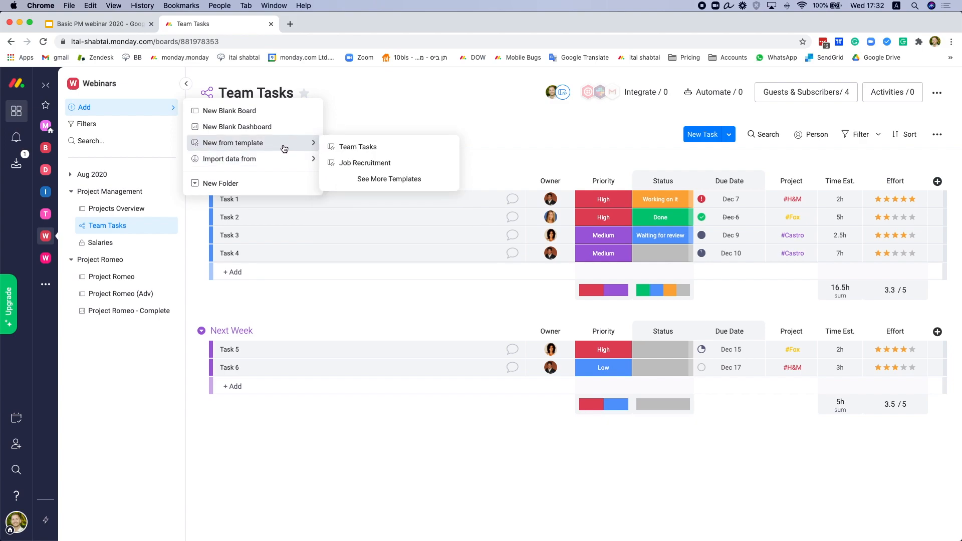
pyautogui.click(390, 179)
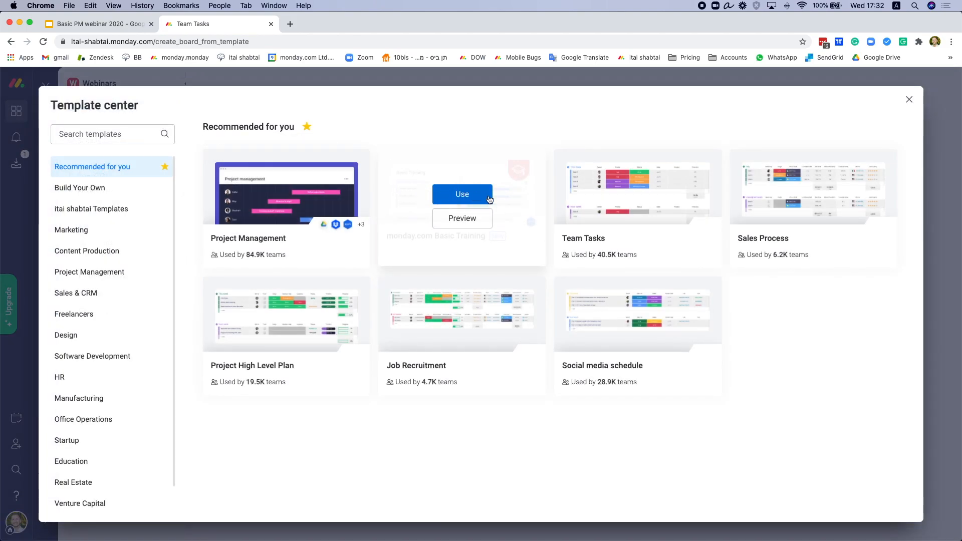
pyautogui.click(102, 276)
pyautogui.scroll(-3, 498, 296)
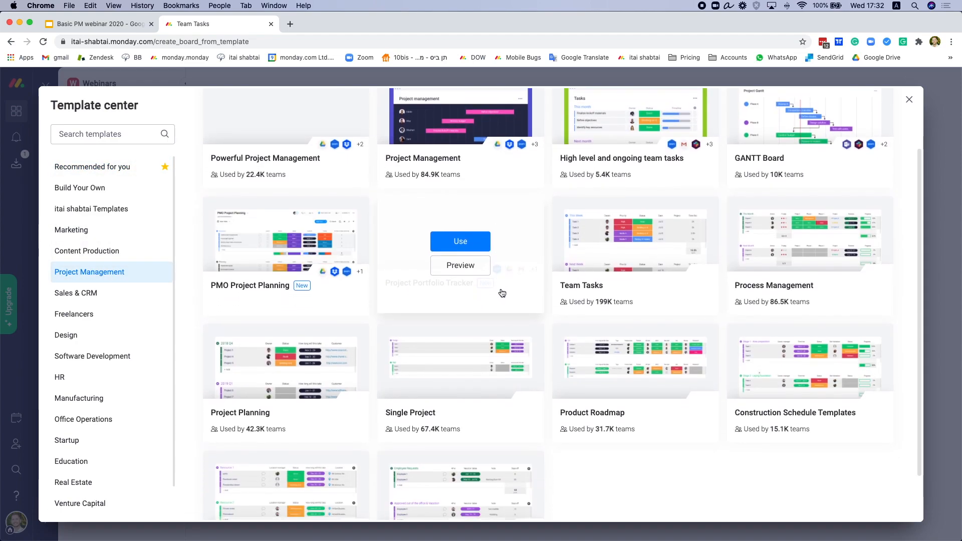
pyautogui.scroll(3, 502, 294)
pyautogui.click(909, 100)
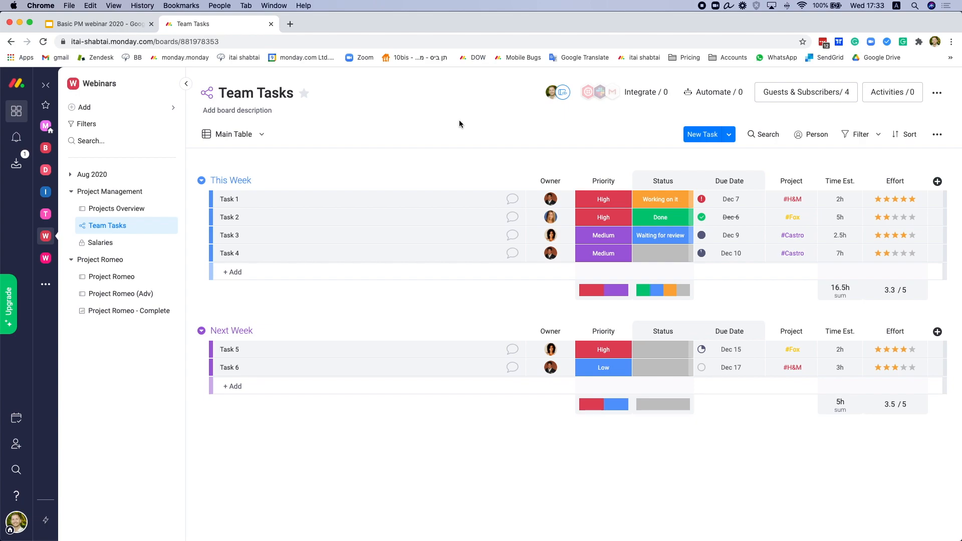
pyautogui.click(111, 277)
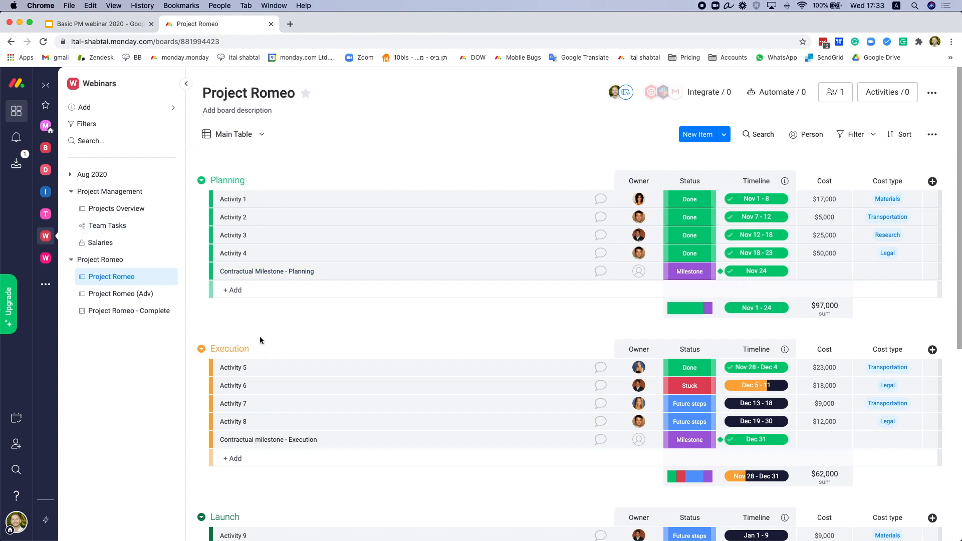
# Step: Scroll through Project Romeo's Planning, Execution, Launch and Closure groups, then back to the top
pyautogui.scroll(-3, 260, 340)
pyautogui.scroll(-4, 262, 338)
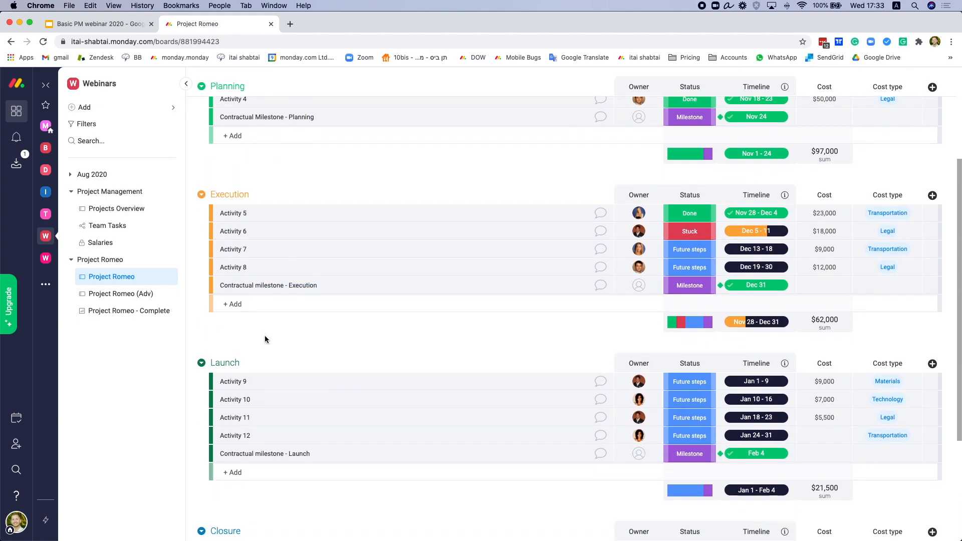
pyautogui.scroll(-1, 265, 337)
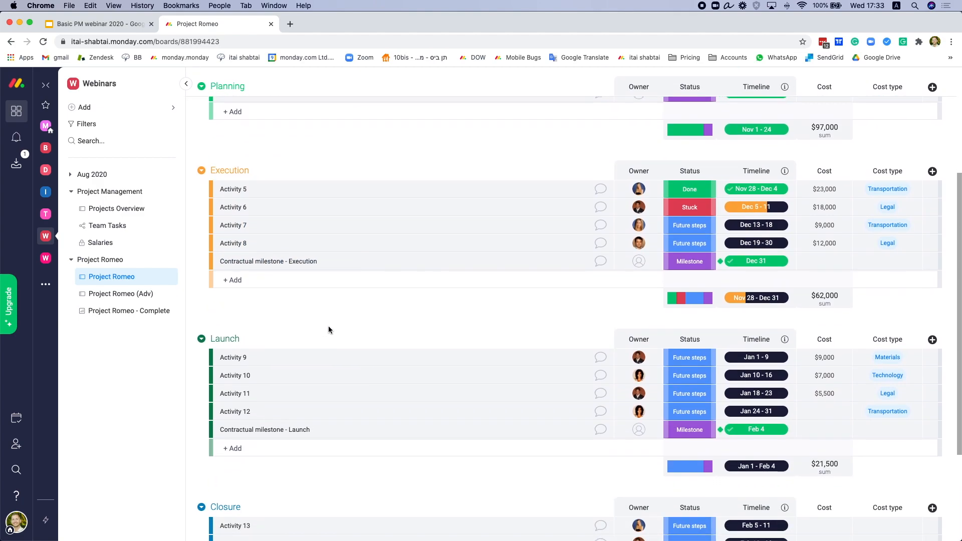
pyautogui.scroll(7, 329, 329)
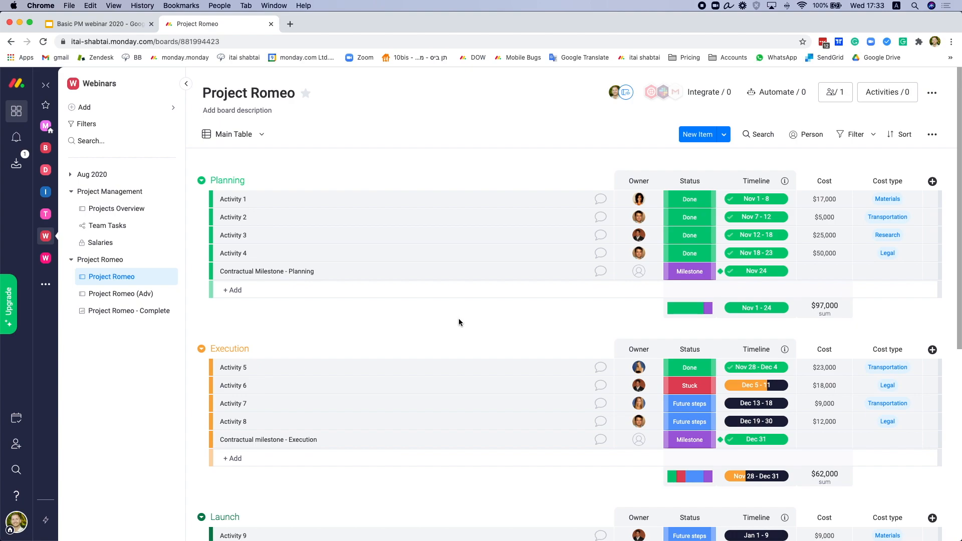
# Step: Add a new blank Main board titled 'Project Romeo' to the Webinars workspace
pyautogui.click(157, 115)
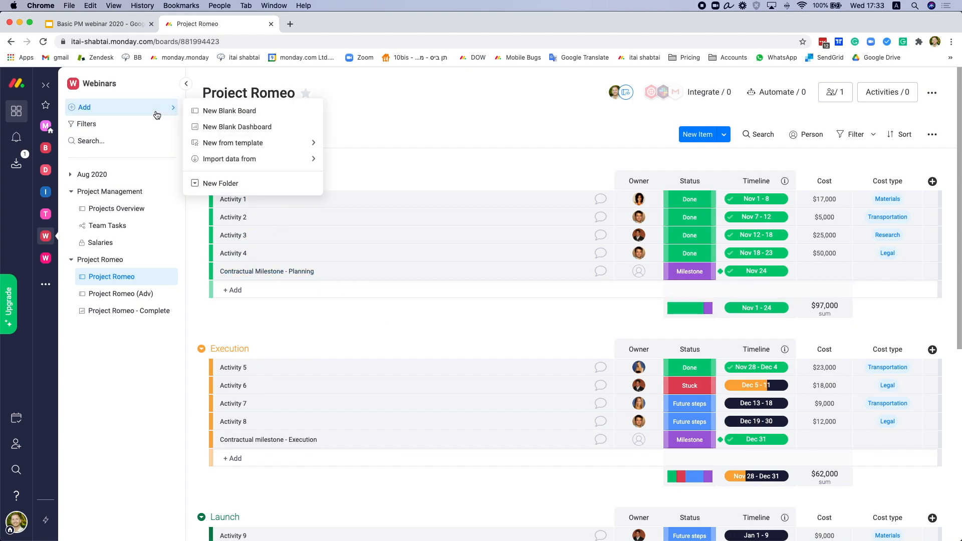
pyautogui.click(253, 116)
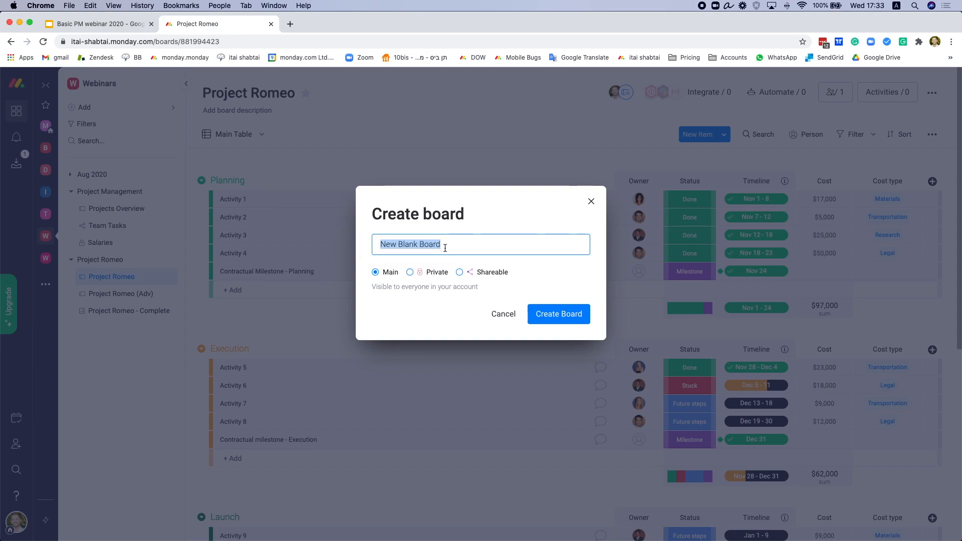
pyautogui.write('Projec')
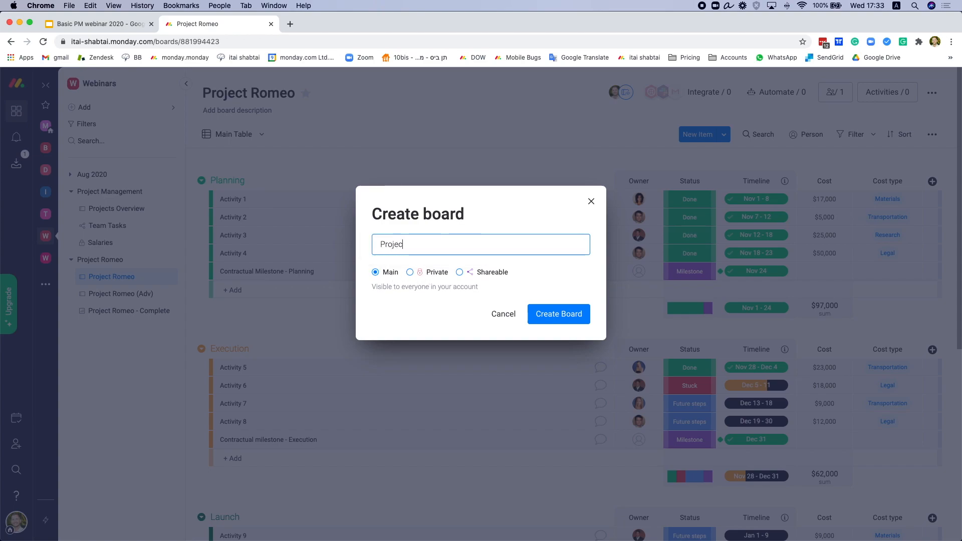
pyautogui.write('t Romeo')
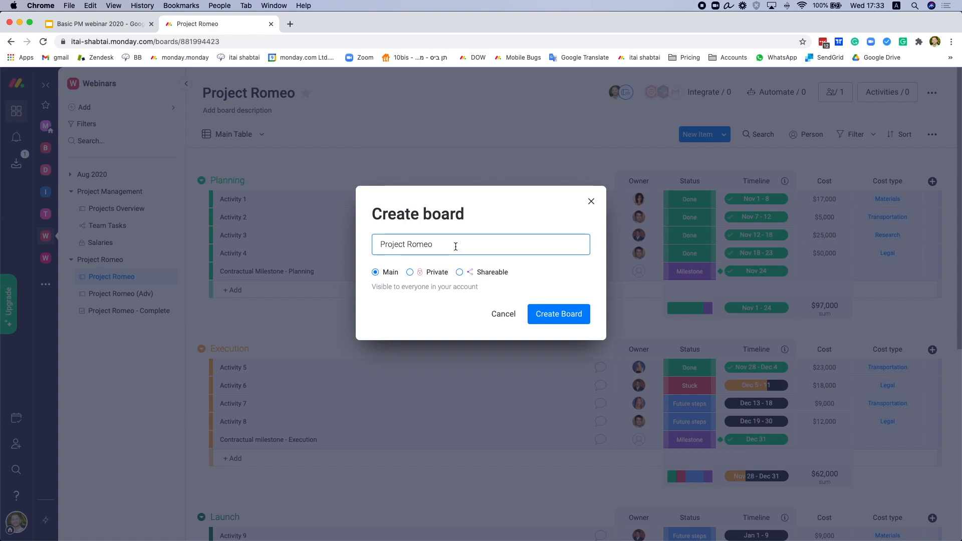
pyautogui.click(556, 315)
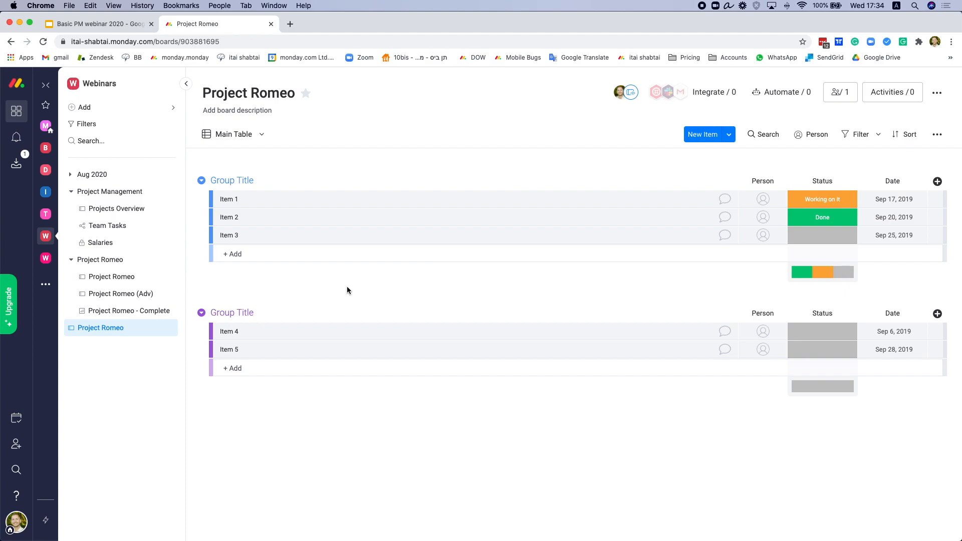
# Step: Rename the first two groups to 'Planning' and 'Execution'
pyautogui.click(247, 181)
pyautogui.write('Planning')
pyautogui.click(245, 311)
pyautogui.write('Execution')
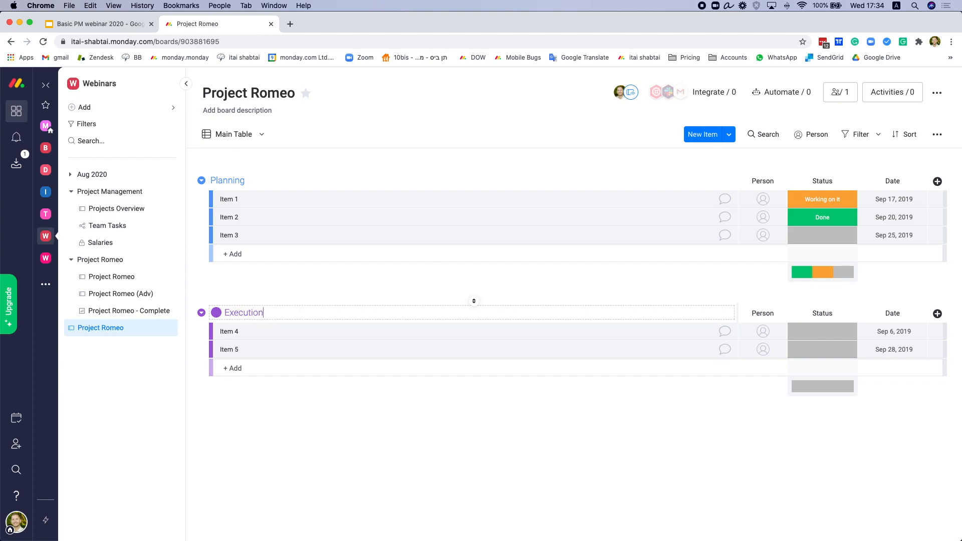
pyautogui.press('Return')
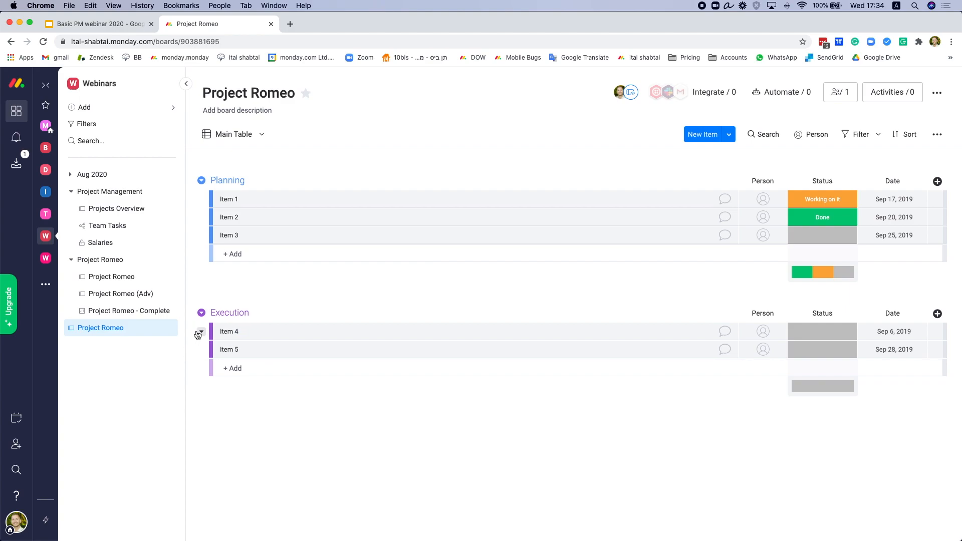
# Step: Add a third group named 'Launch' below Execution
pyautogui.click(203, 314)
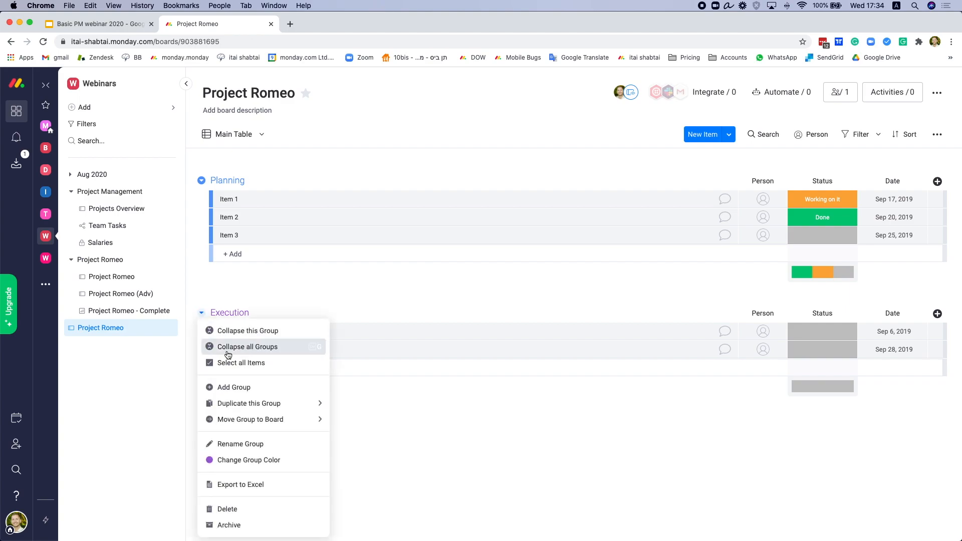
pyautogui.click(253, 387)
pyautogui.click(247, 427)
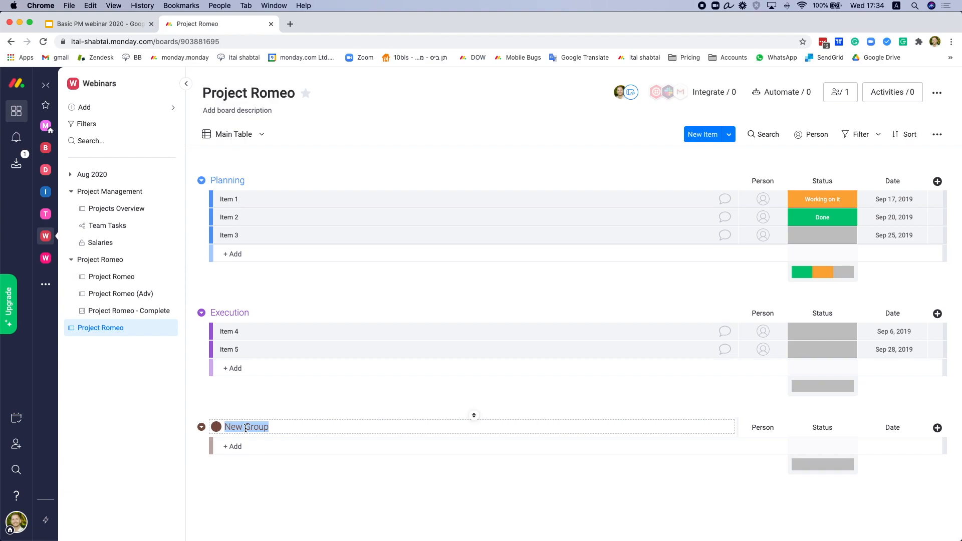
pyautogui.write('Launch')
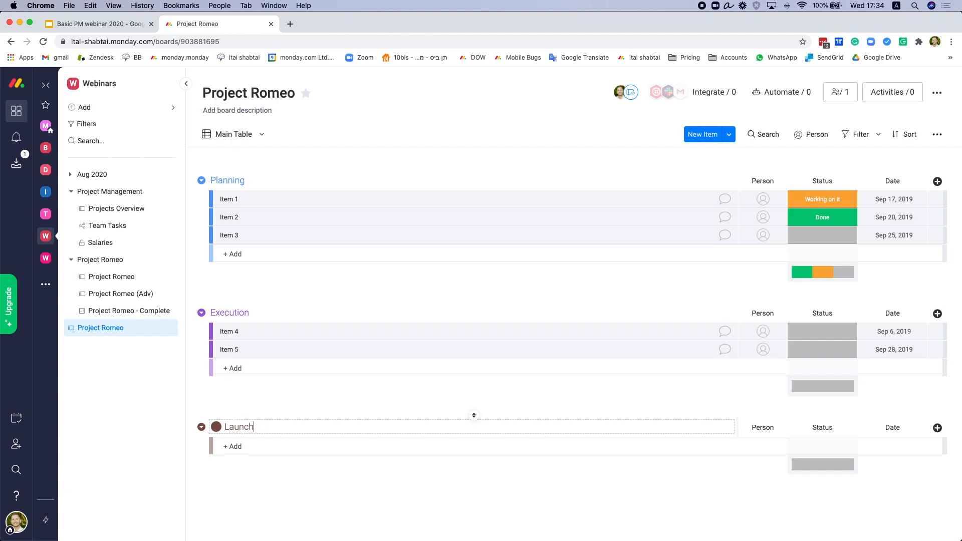
pyautogui.press('Return')
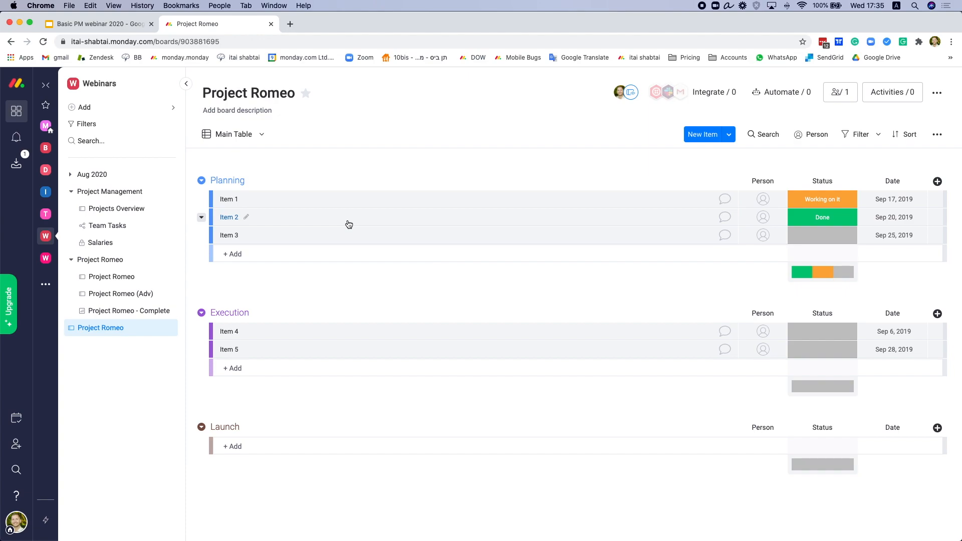
# Step: Rename the first two Planning items to 'Activity 1' and 'Activity 2'
pyautogui.click(246, 199)
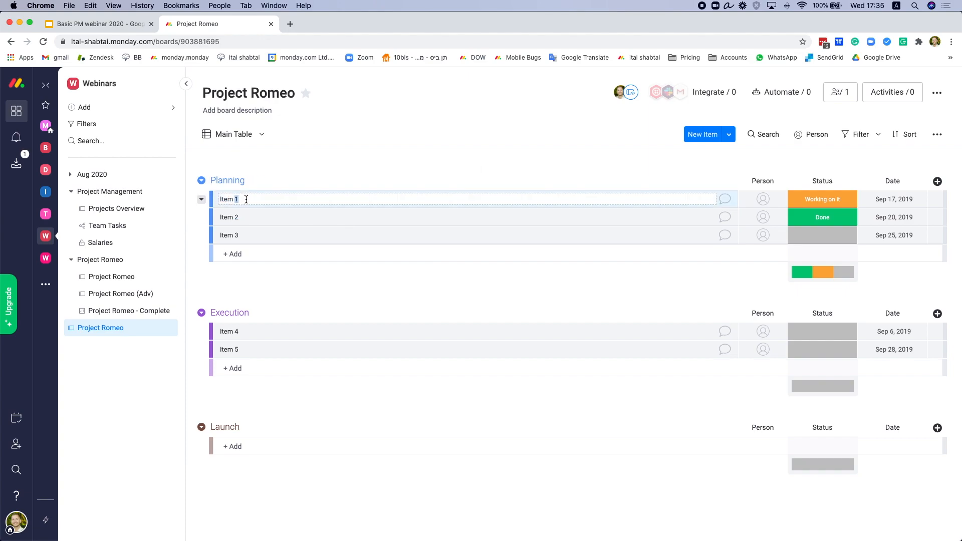
pyautogui.write('Activity 1')
pyautogui.press('super+a')
pyautogui.press('super+c')
pyautogui.click(247, 217)
pyautogui.press('super+v')
pyautogui.press('BackSpace')
pyautogui.write('2')
# Step: Rename the third Planning item to 'Activity 3'
pyautogui.click(245, 235)
pyautogui.press('super+a')
pyautogui.press('super+v')
pyautogui.press('BackSpace')
pyautogui.write('3')
pyautogui.press('Return')
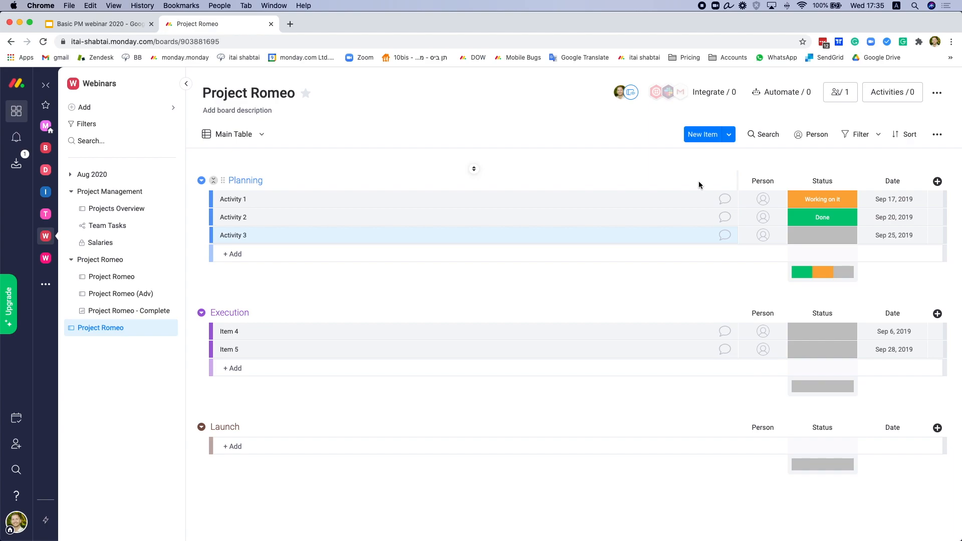
# Step: Assign the account owner to Activity 1 and searched-for team members to Activities 2 and 3
pyautogui.click(760, 199)
pyautogui.click(766, 239)
pyautogui.click(762, 221)
pyautogui.write('ross')
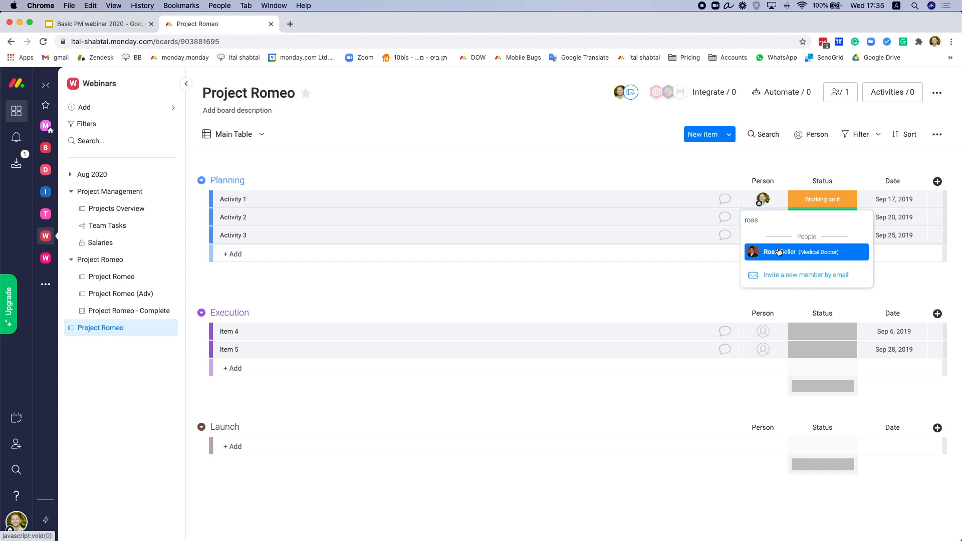
pyautogui.click(778, 252)
pyautogui.click(763, 236)
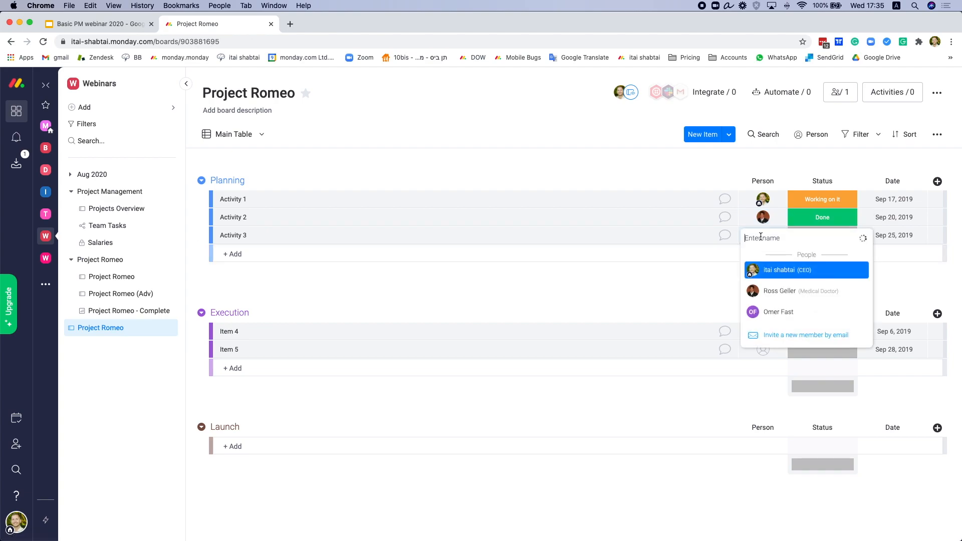
pyautogui.write('mon')
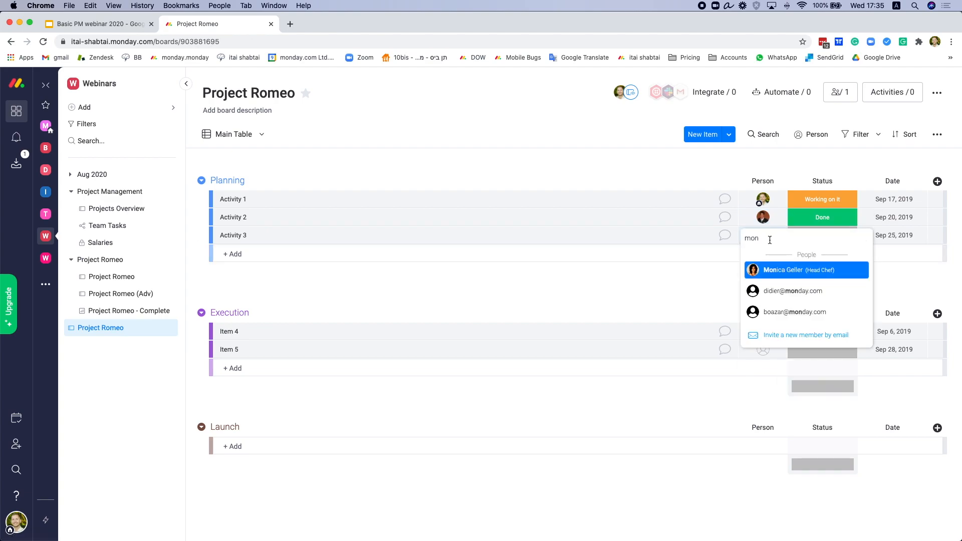
pyautogui.click(776, 274)
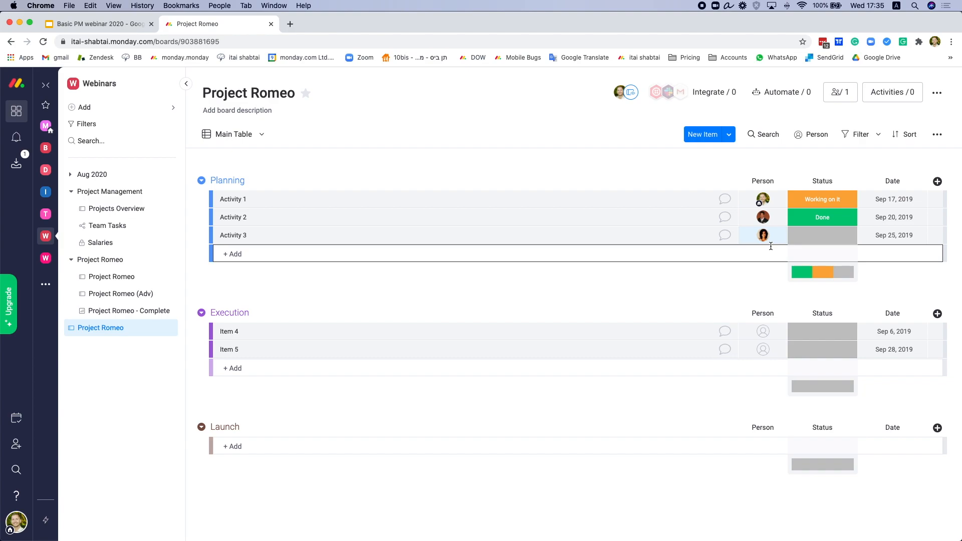
pyautogui.moveTo(769, 239)
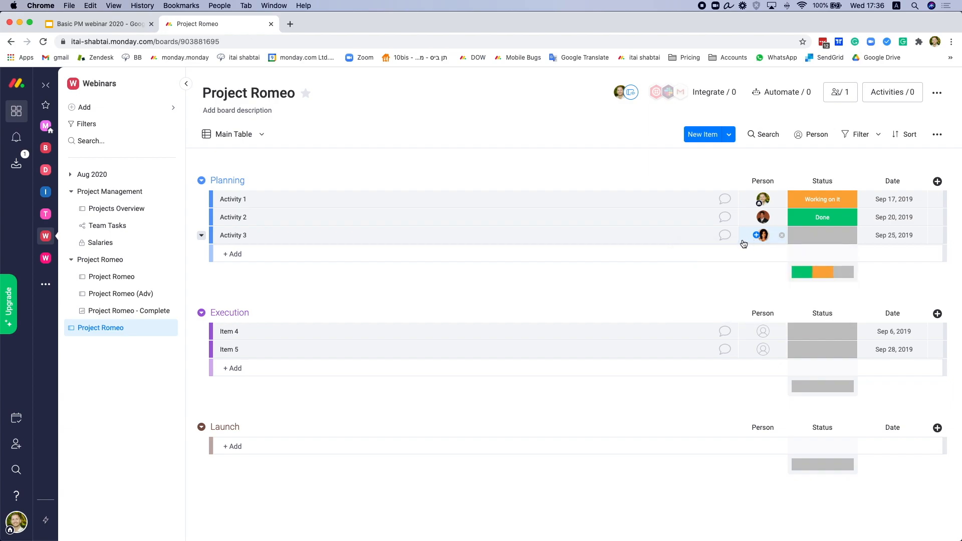
# Step: Add status labels Future step, Ready to review (magenta) and On Hold (dark colour)
pyautogui.click(822, 217)
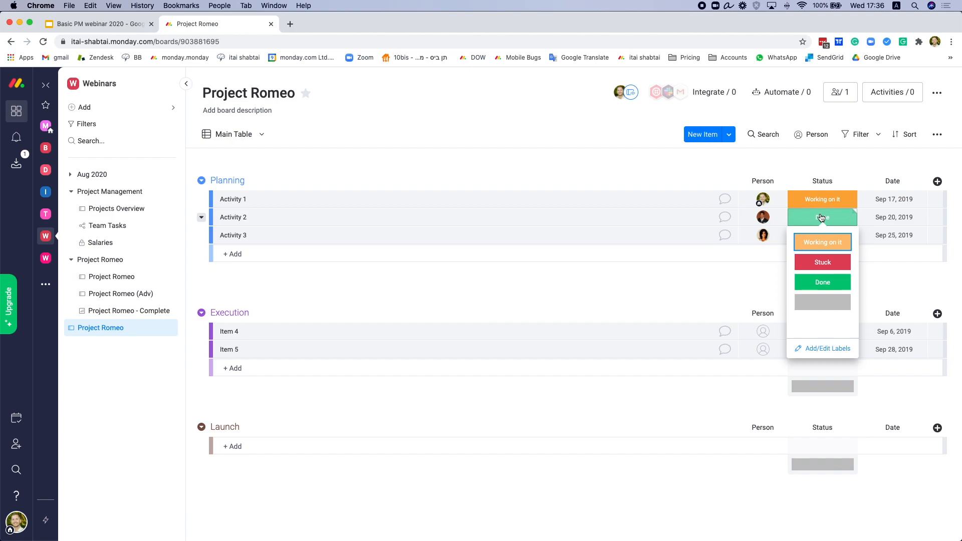
pyautogui.click(822, 346)
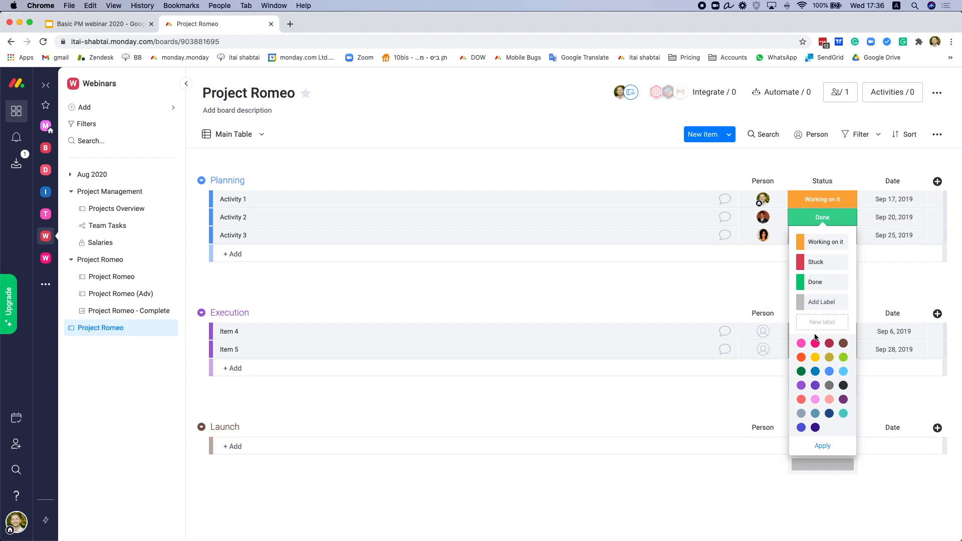
pyautogui.click(821, 324)
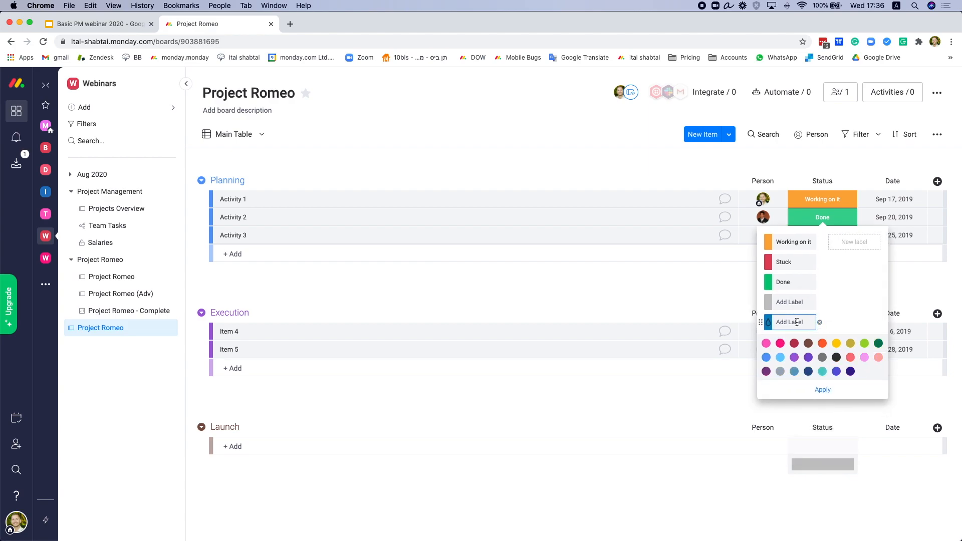
pyautogui.write('Future step')
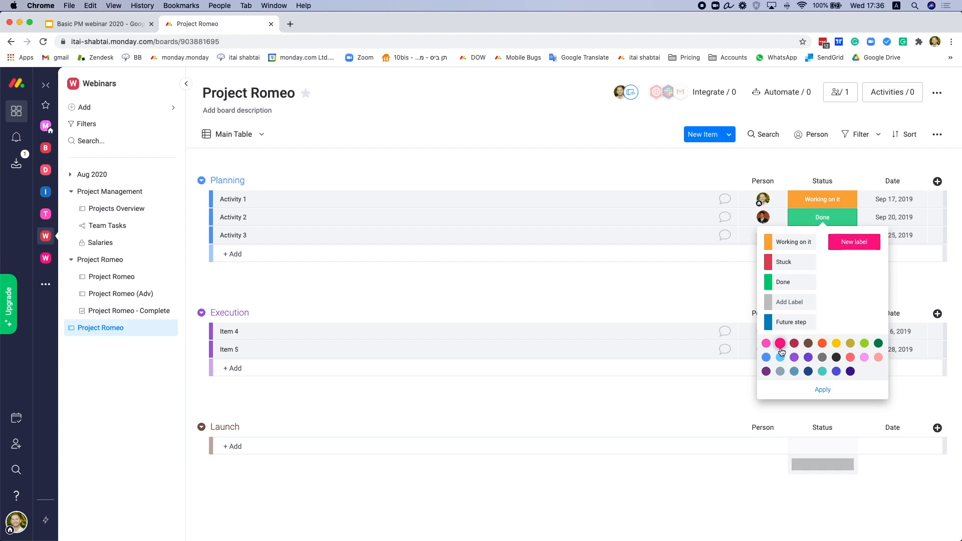
pyautogui.click(781, 345)
pyautogui.write('Ready to review')
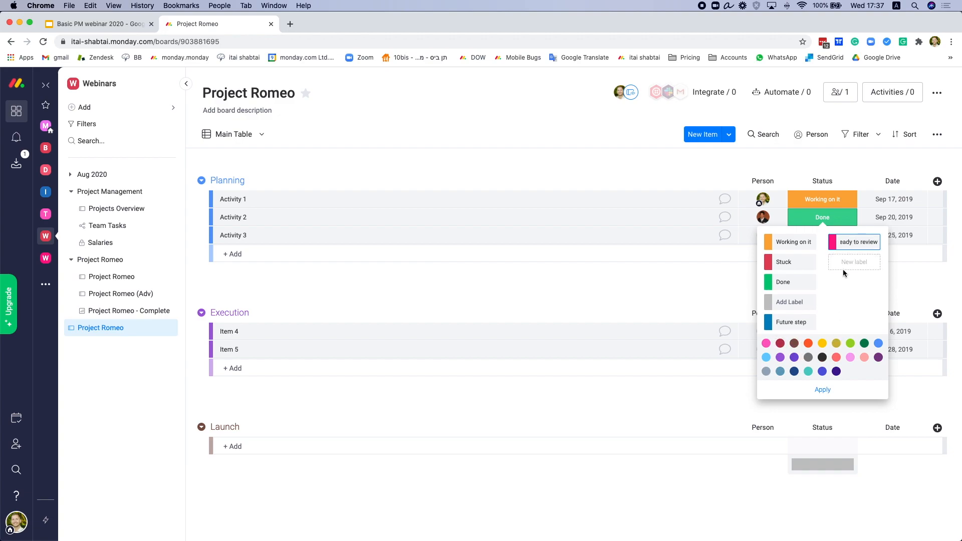
pyautogui.click(823, 358)
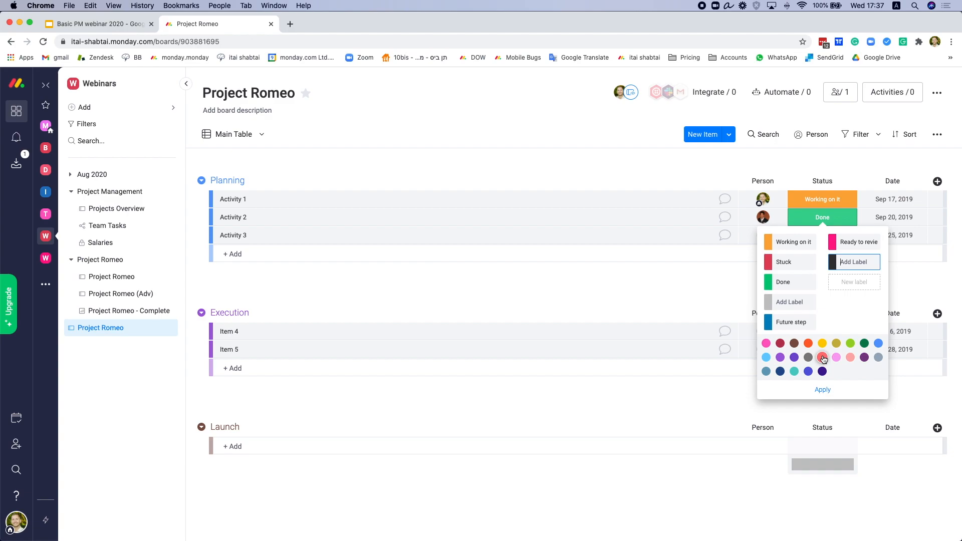
pyautogui.write('On Hold')
pyautogui.press('Return')
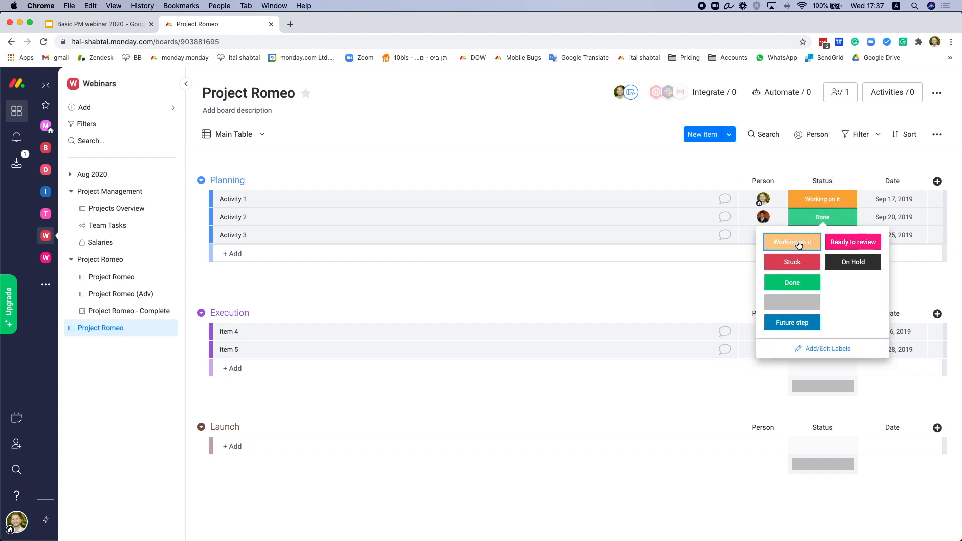
# Step: Set Activity 1 to On Hold, Activity 2 to Ready to review, Activity 3 to Done
pyautogui.click(853, 242)
pyautogui.click(829, 203)
pyautogui.click(853, 244)
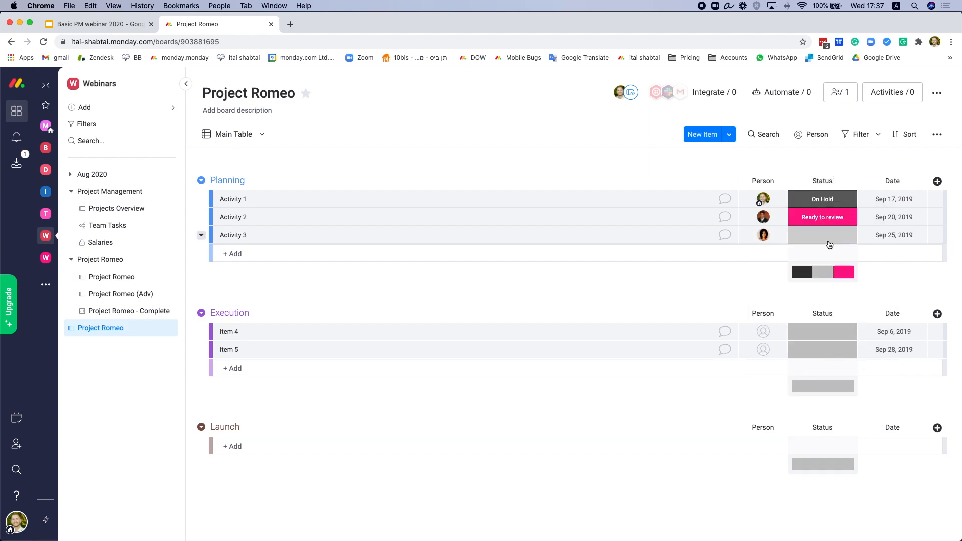
pyautogui.click(822, 235)
pyautogui.click(800, 303)
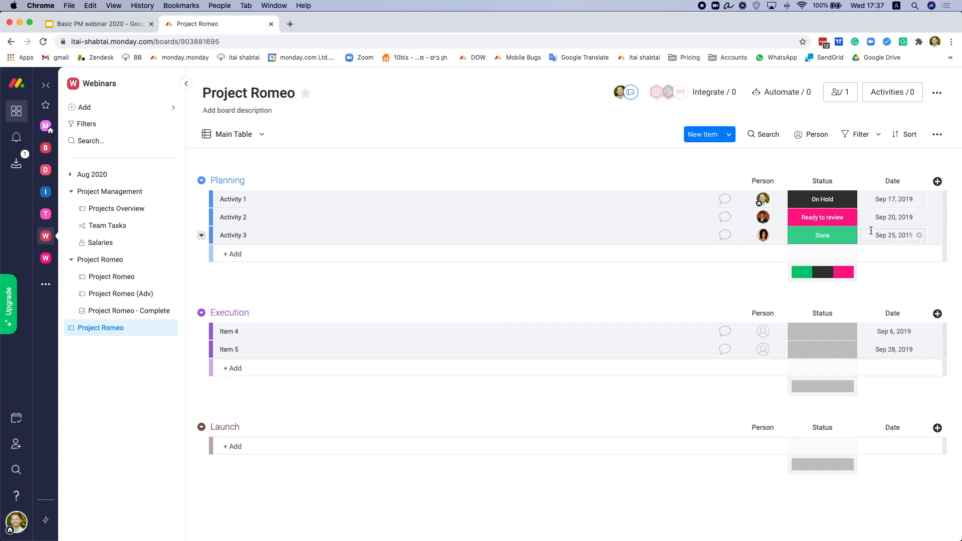
# Step: Replace the old 2019 dates with Dec 9 (today), Dec 10 and Dec 15 for Activities 1–3
pyautogui.click(919, 199)
pyautogui.click(894, 200)
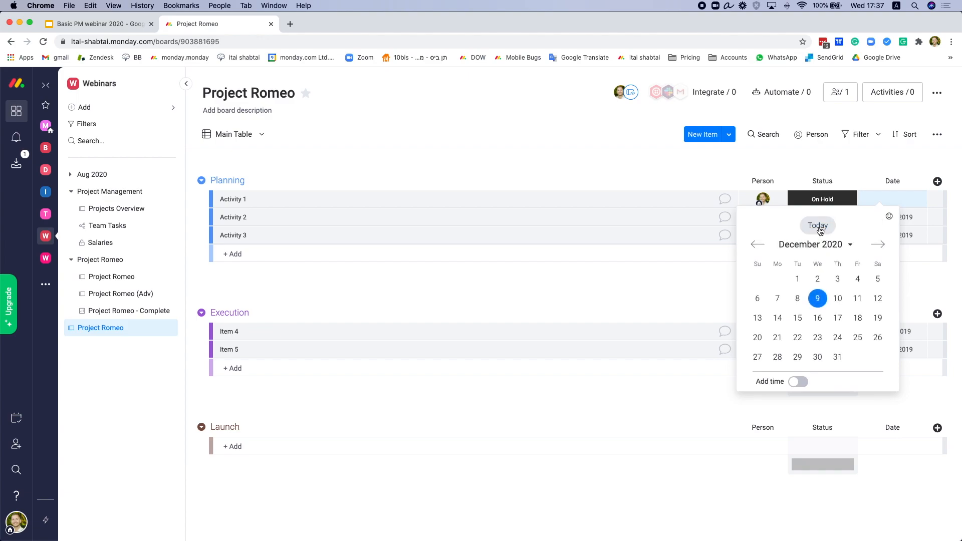
pyautogui.click(818, 226)
pyautogui.click(919, 217)
pyautogui.click(920, 235)
pyautogui.click(885, 217)
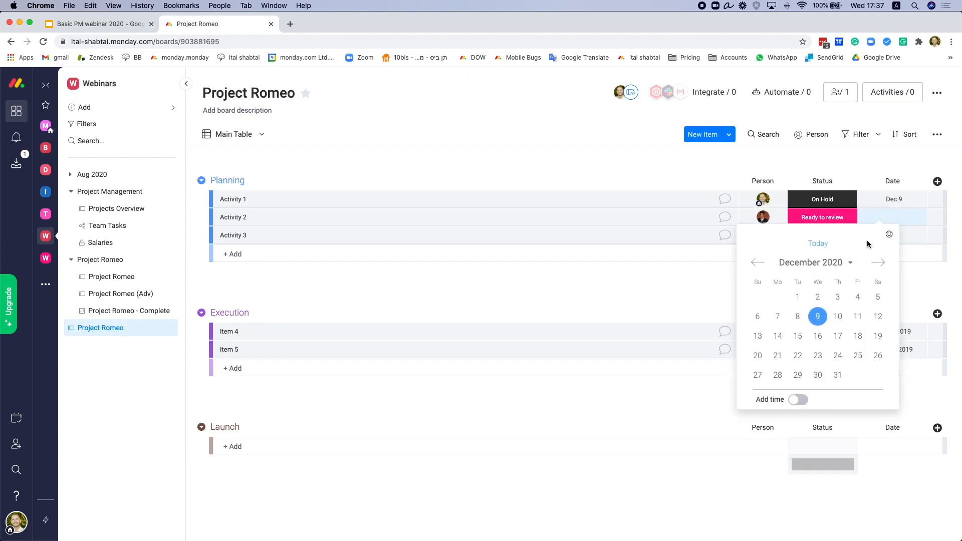
pyautogui.click(838, 316)
pyautogui.click(892, 236)
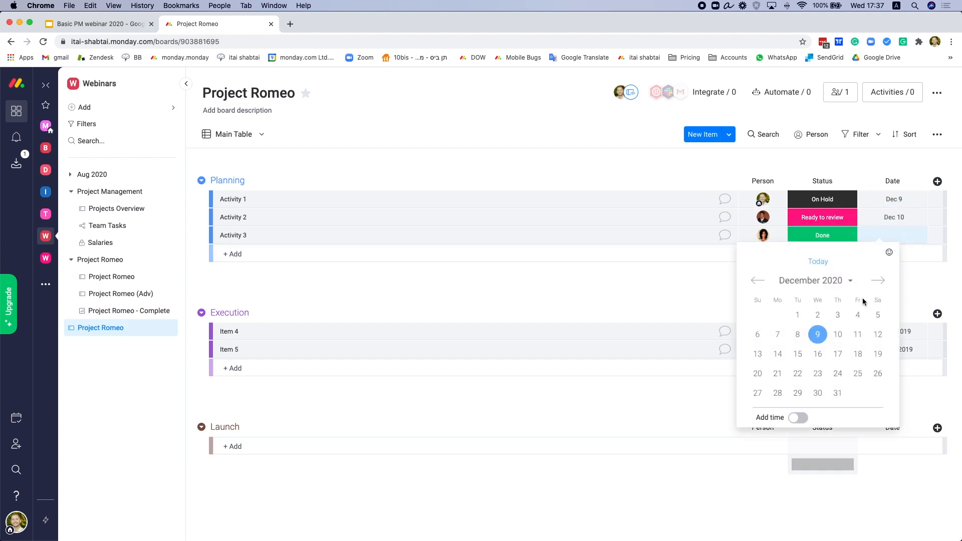
pyautogui.click(797, 354)
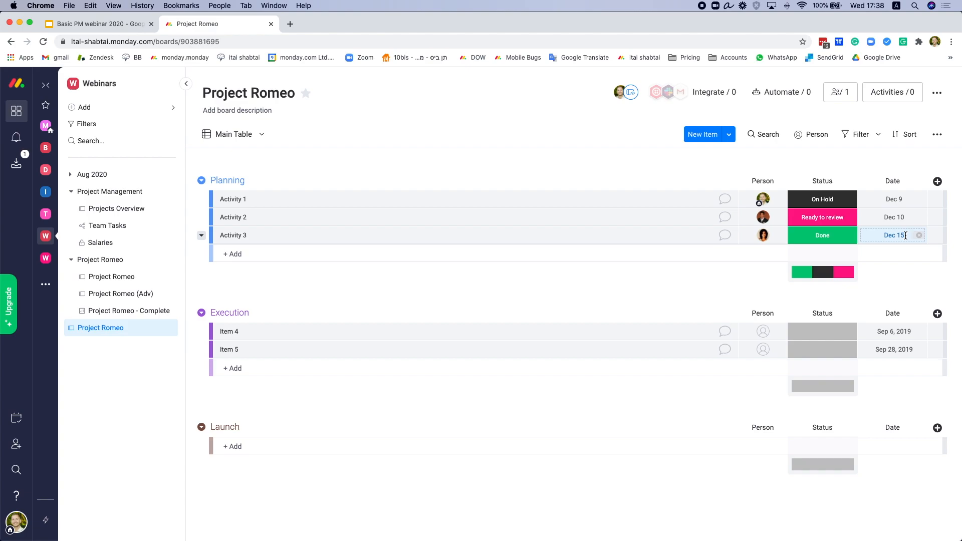
pyautogui.click(922, 182)
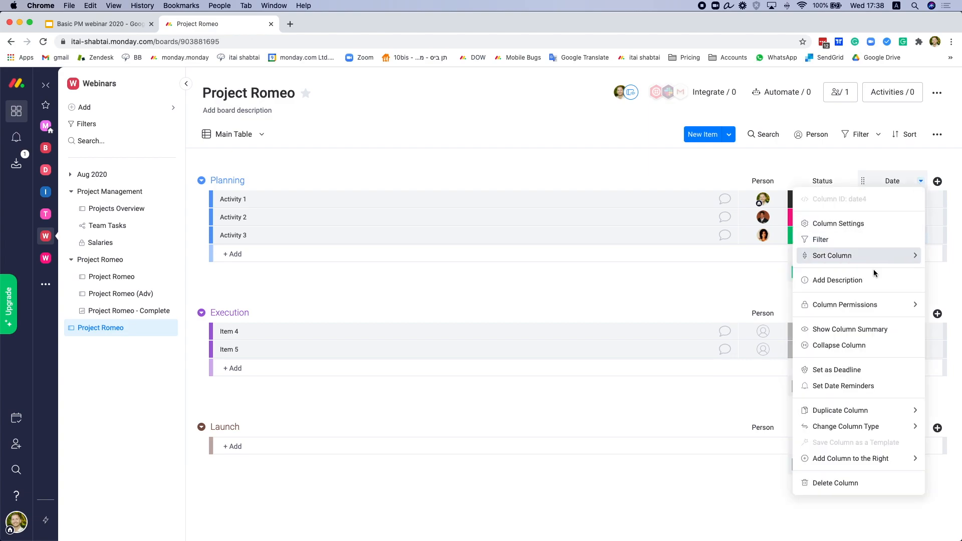
# Step: Make the Date column a deadline connected to the Status column
pyautogui.click(846, 371)
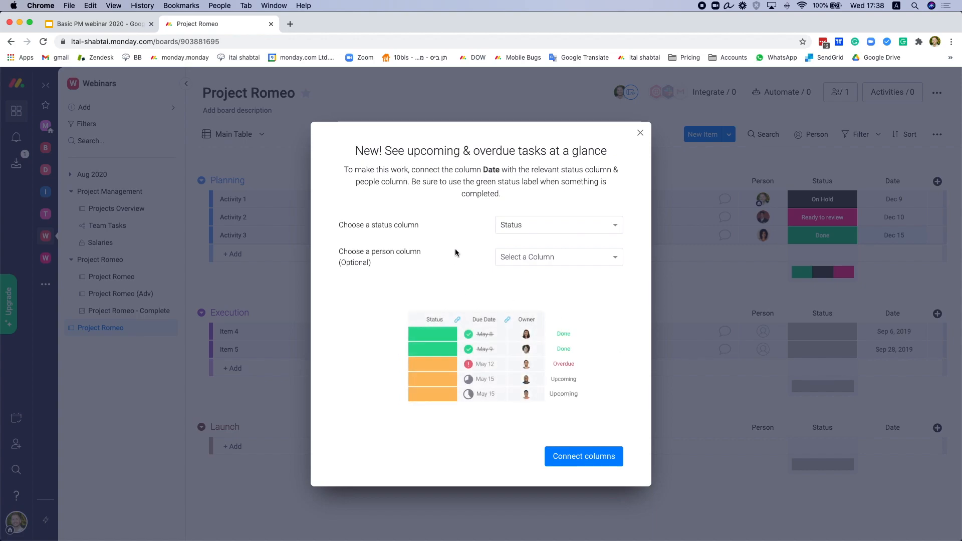
pyautogui.click(582, 456)
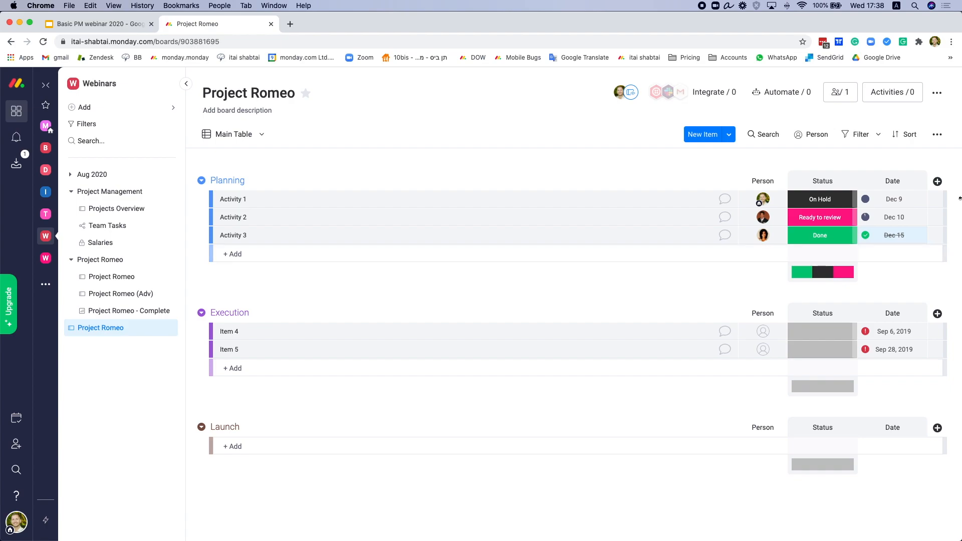
pyautogui.click(937, 182)
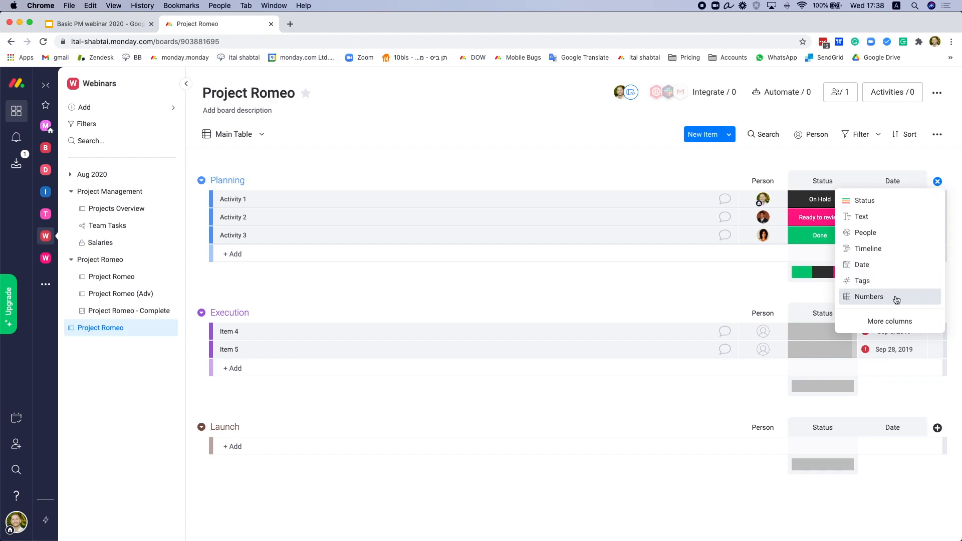
# Step: Search 'timeline' in the Column Center and add the Timeline column to the board
pyautogui.click(894, 321)
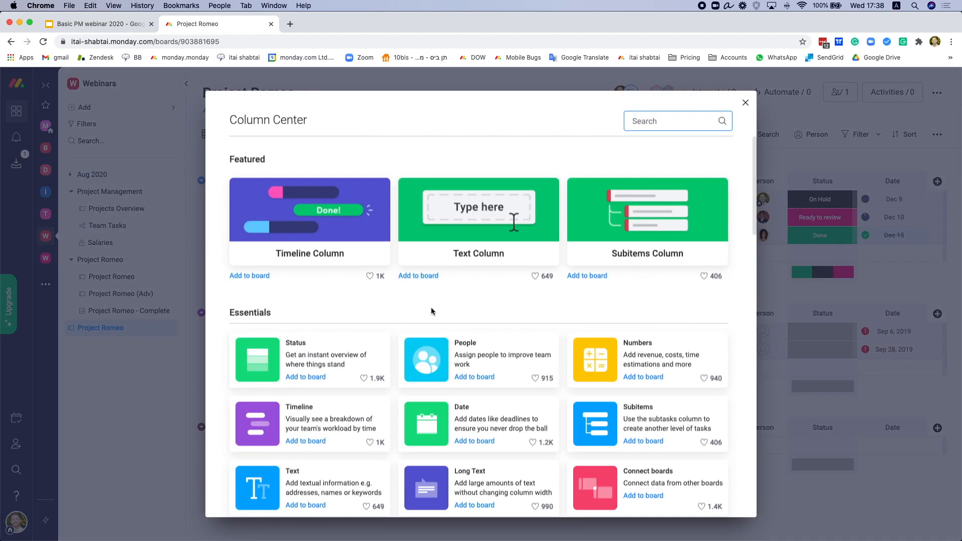
pyautogui.scroll(-3, 432, 309)
pyautogui.scroll(-1, 434, 309)
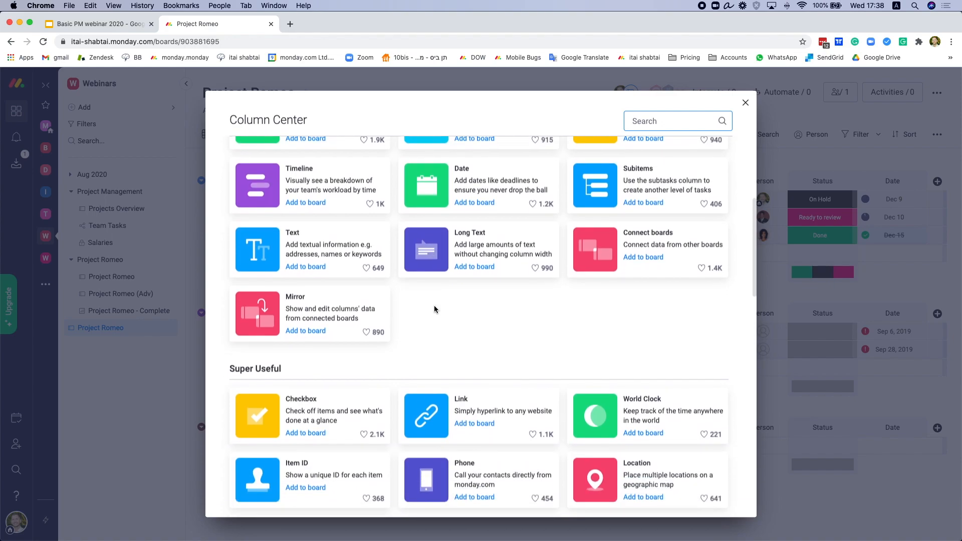
pyautogui.scroll(5, 434, 309)
pyautogui.write('timeline')
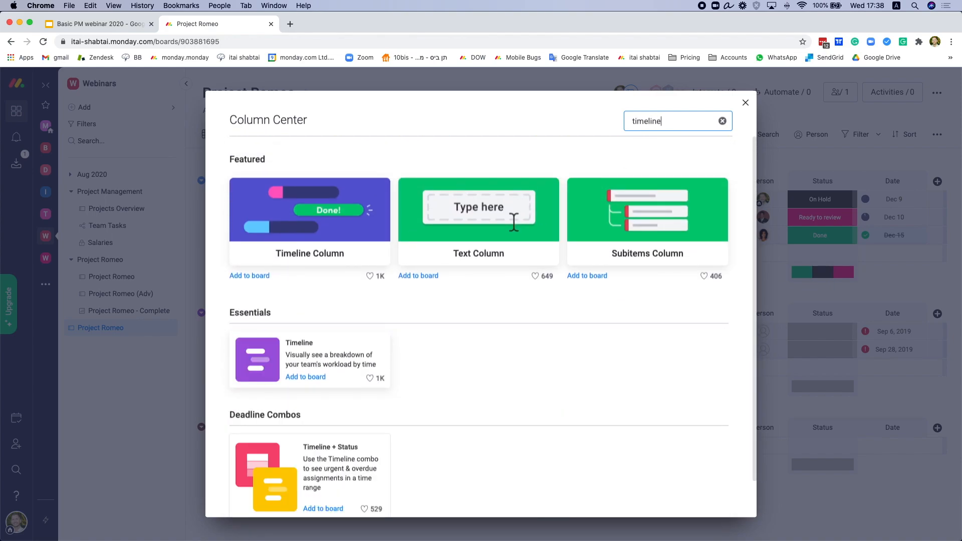
pyautogui.click(320, 357)
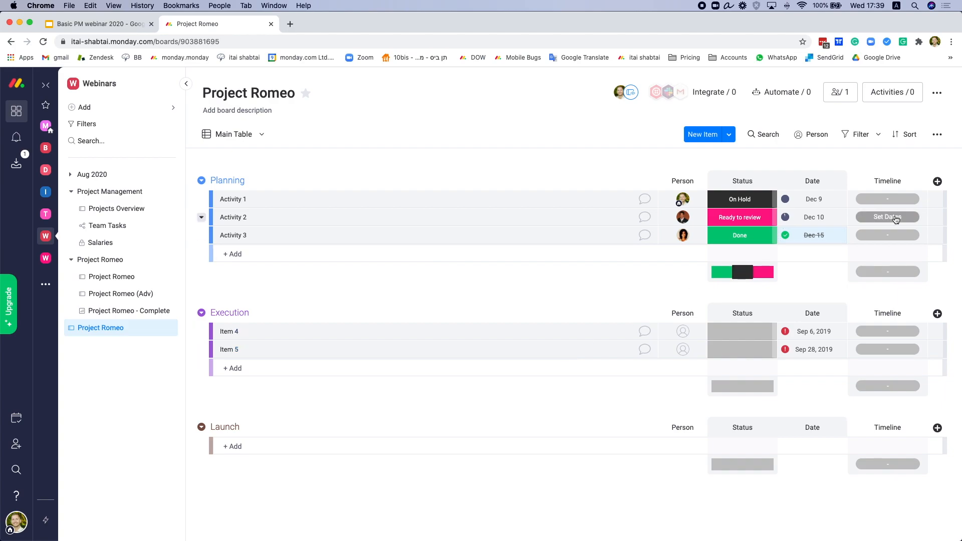
# Step: Set Planning timelines: Activity 1 Dec 8–9, Activity 2 Dec 14–16, Activity 3 Dec 21–25
pyautogui.click(888, 199)
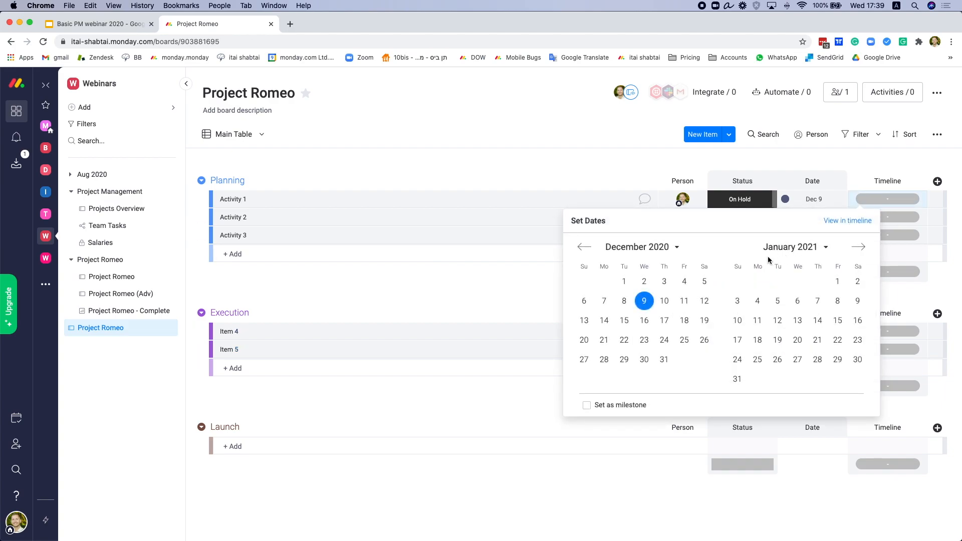
pyautogui.click(624, 301)
pyautogui.click(895, 217)
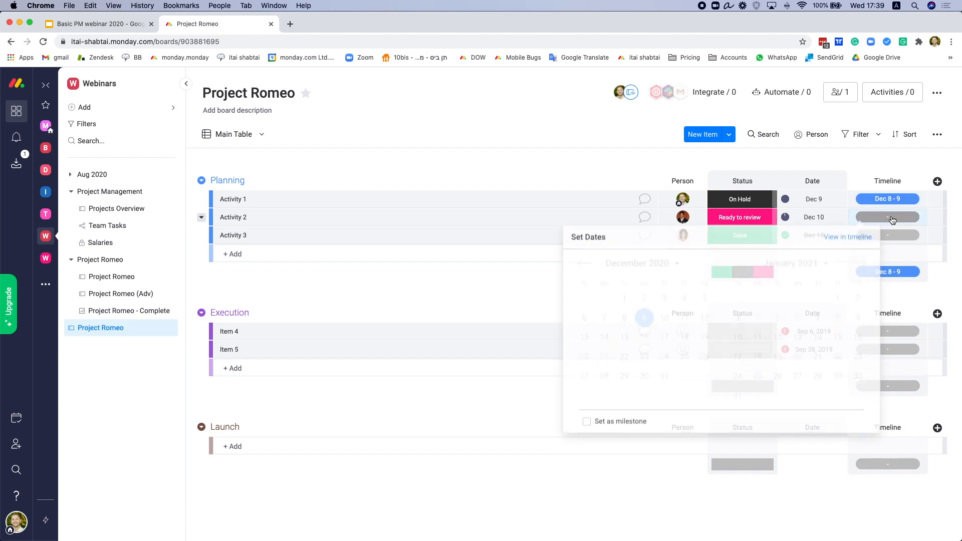
pyautogui.click(604, 338)
pyautogui.click(646, 338)
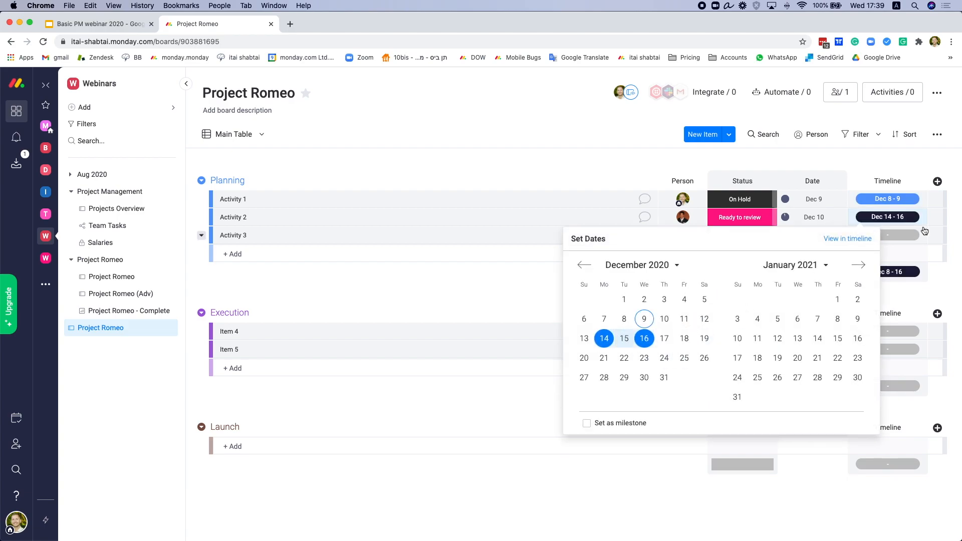
pyautogui.click(909, 235)
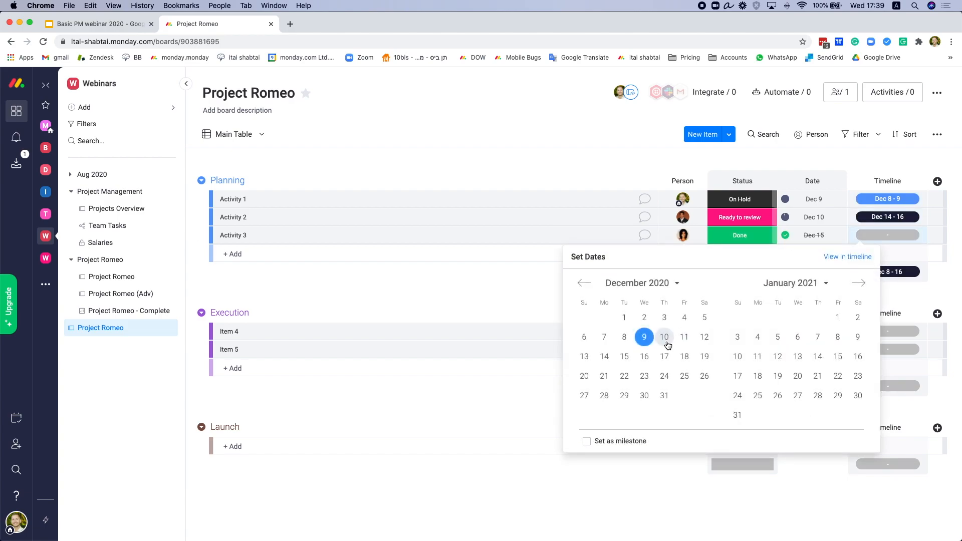
pyautogui.click(604, 376)
pyautogui.click(684, 376)
pyautogui.click(832, 170)
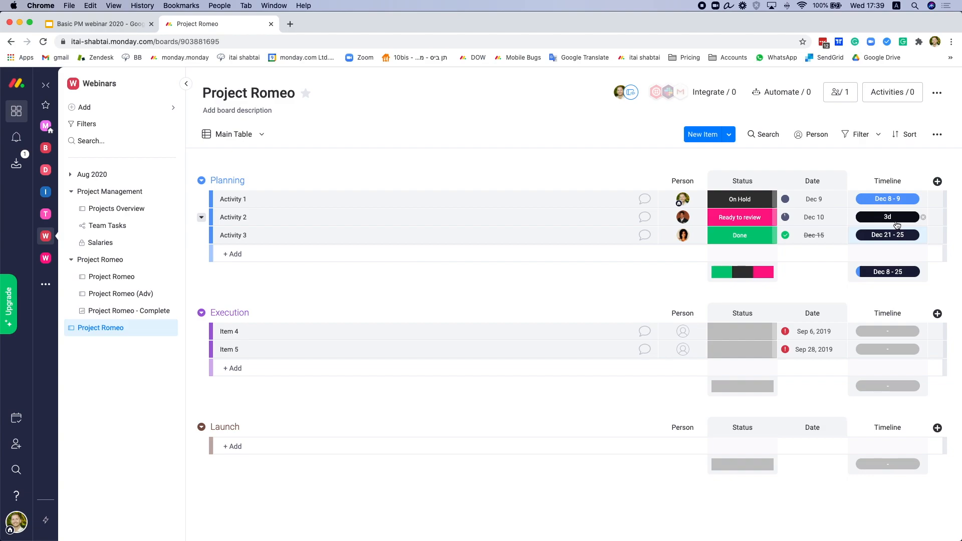
pyautogui.click(937, 181)
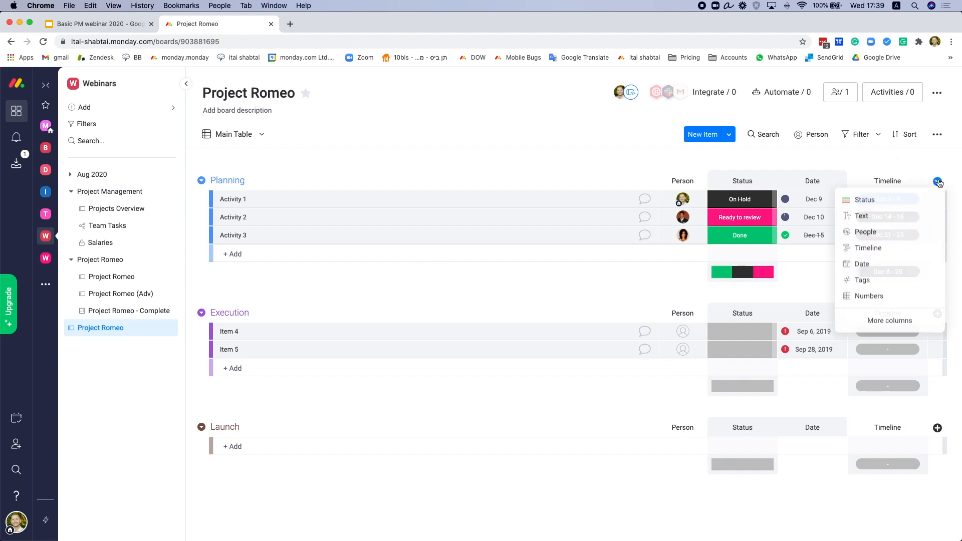
# Step: Add a Numbers column to the board and name it Costs
pyautogui.click(872, 298)
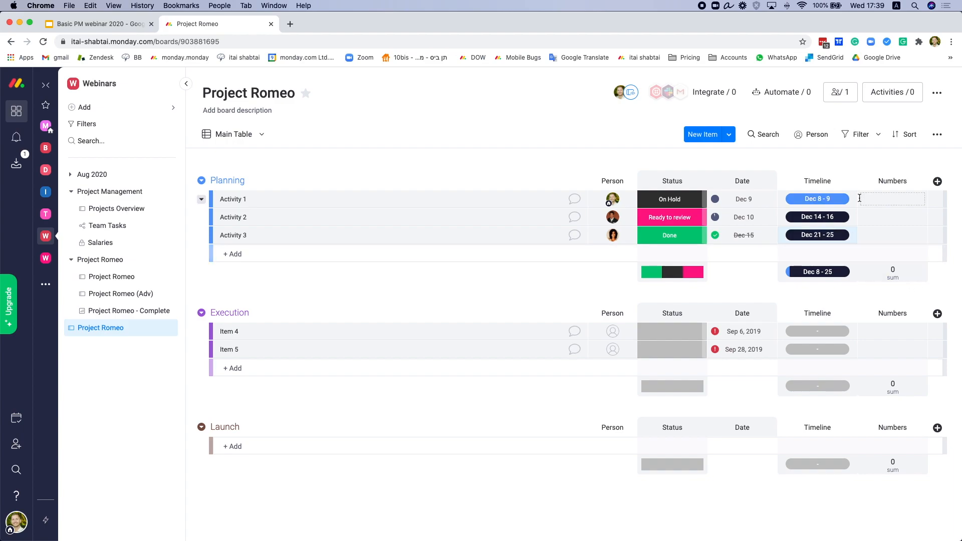
pyautogui.click(883, 183)
pyautogui.write('Costs')
pyautogui.press('Return')
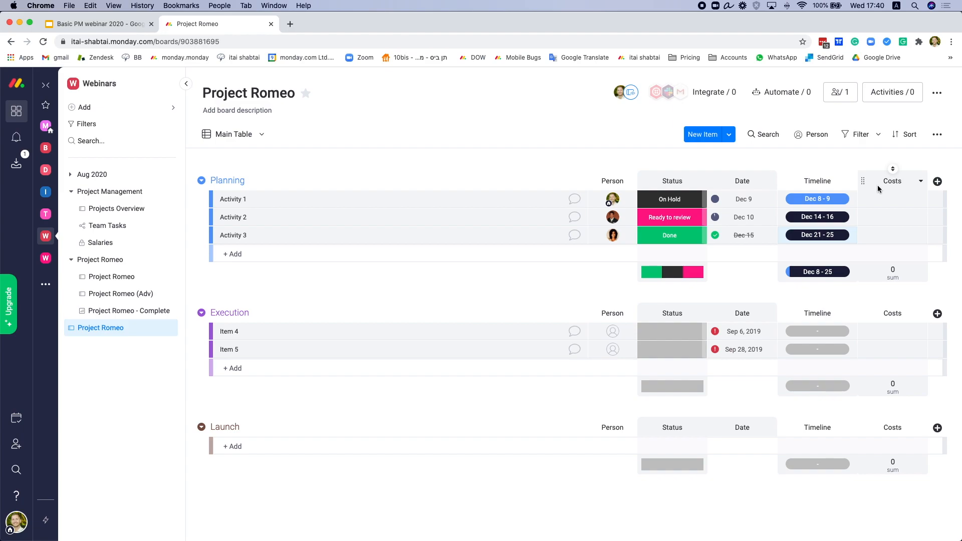
# Step: Enter costs of 150, 200 and 300 for Activities 1, 2 and 3
pyautogui.click(892, 195)
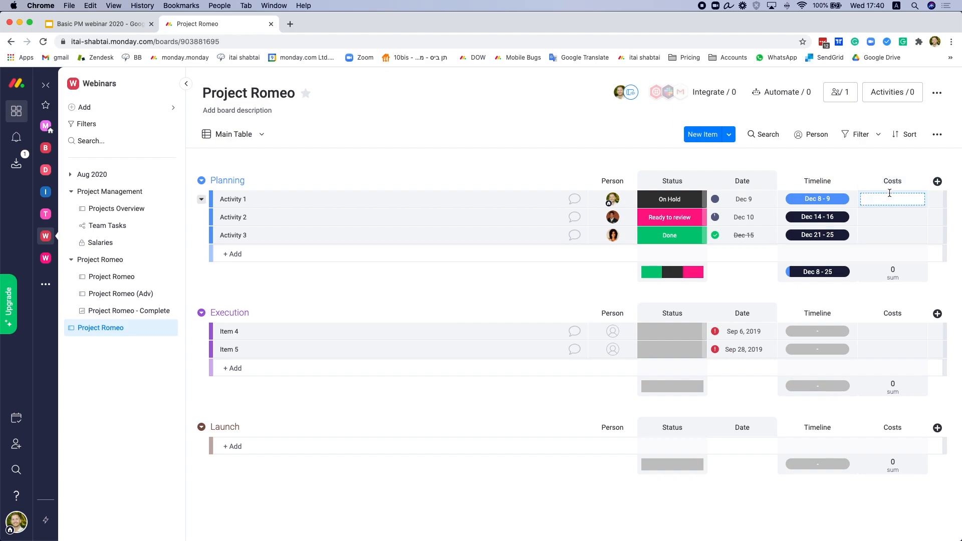
pyautogui.write('150')
pyautogui.click(886, 217)
pyautogui.write('200')
pyautogui.click(883, 231)
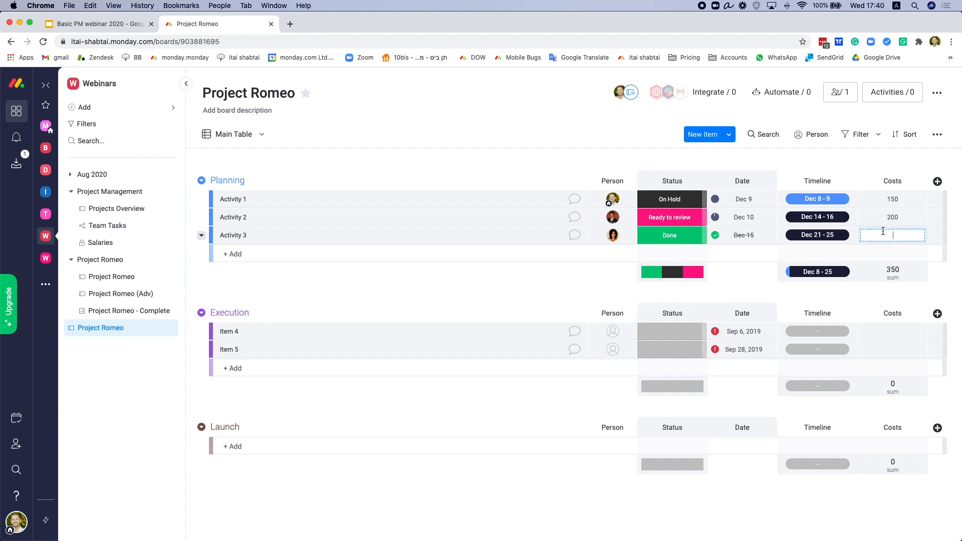
pyautogui.write('300')
pyautogui.press('Return')
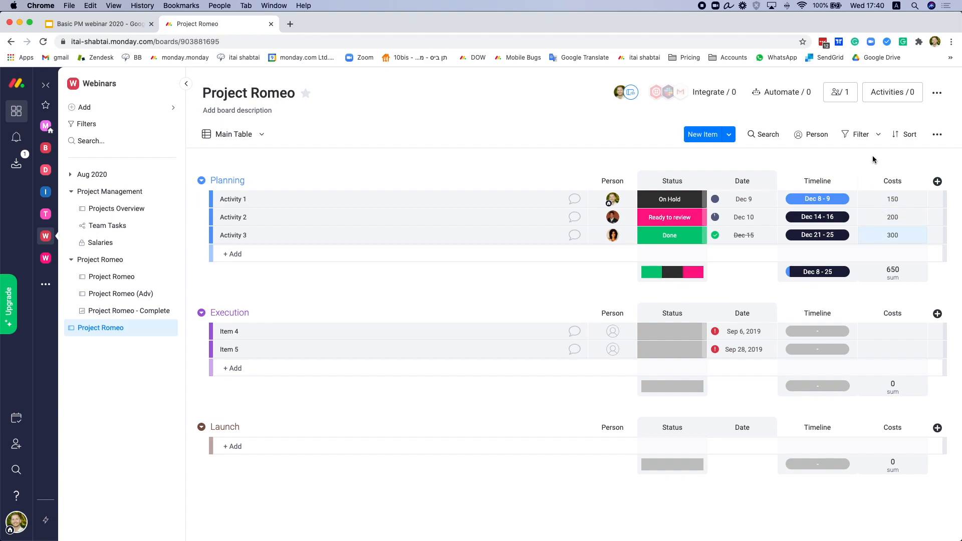
# Step: Set the Costs column unit to $ so the values and the Planning sum show in dollars
pyautogui.click(888, 273)
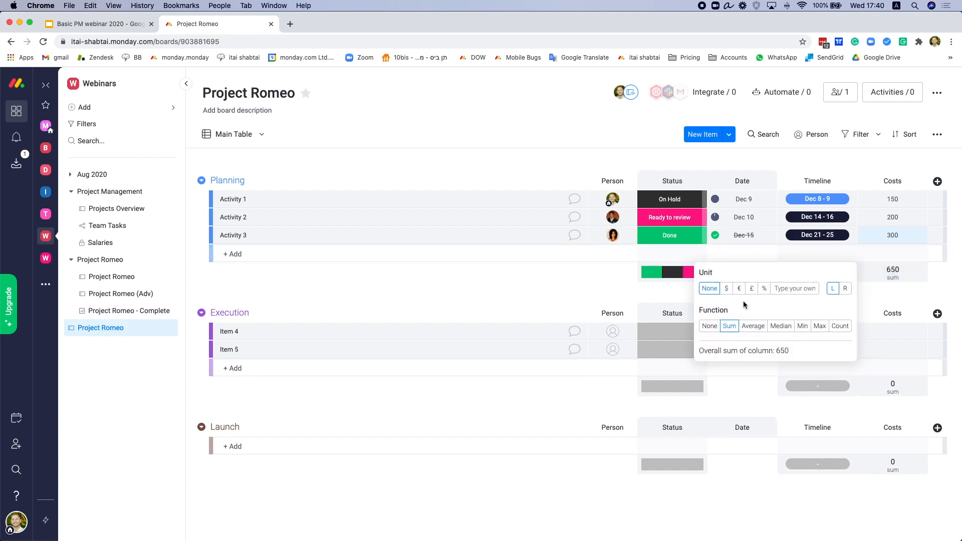
pyautogui.click(726, 290)
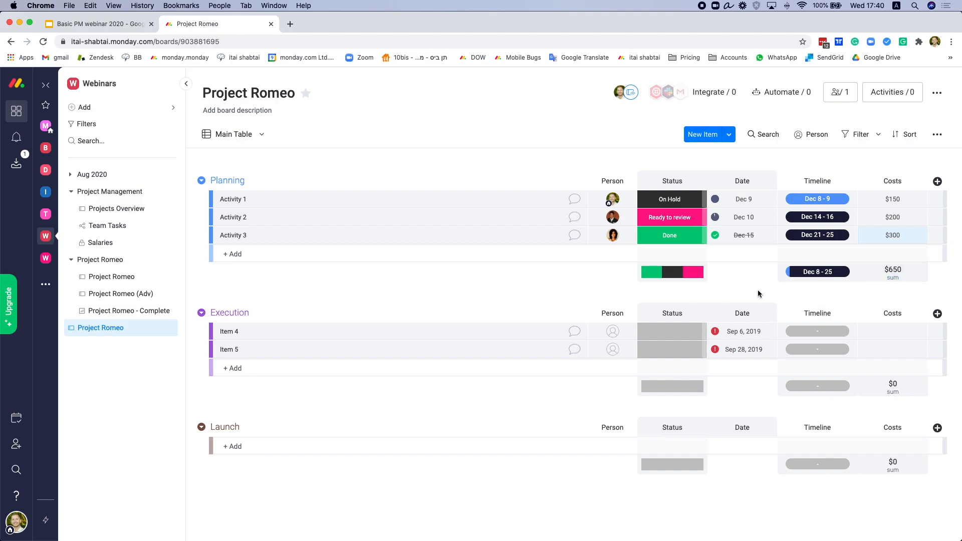
# Step: Add two subitems under Activity 1
pyautogui.rightClick(392, 197)
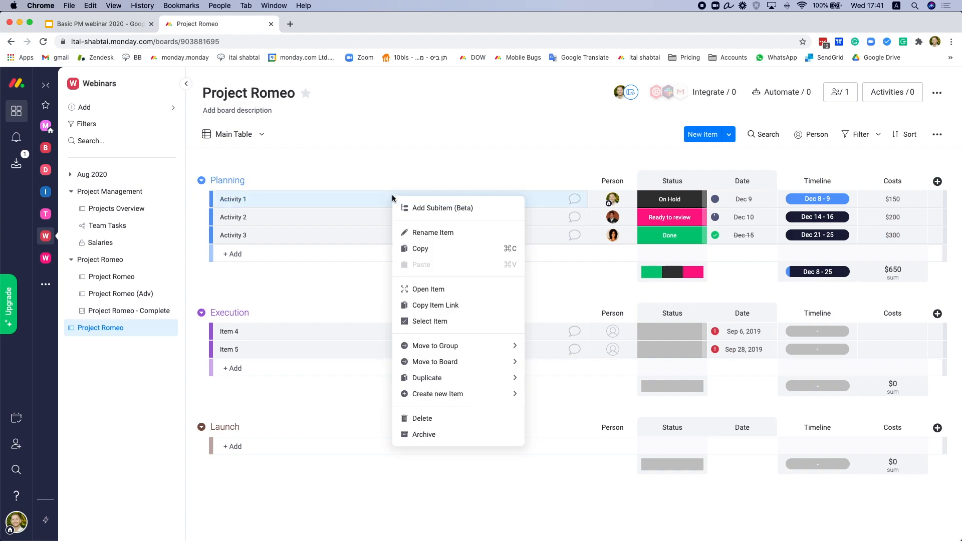
pyautogui.click(441, 214)
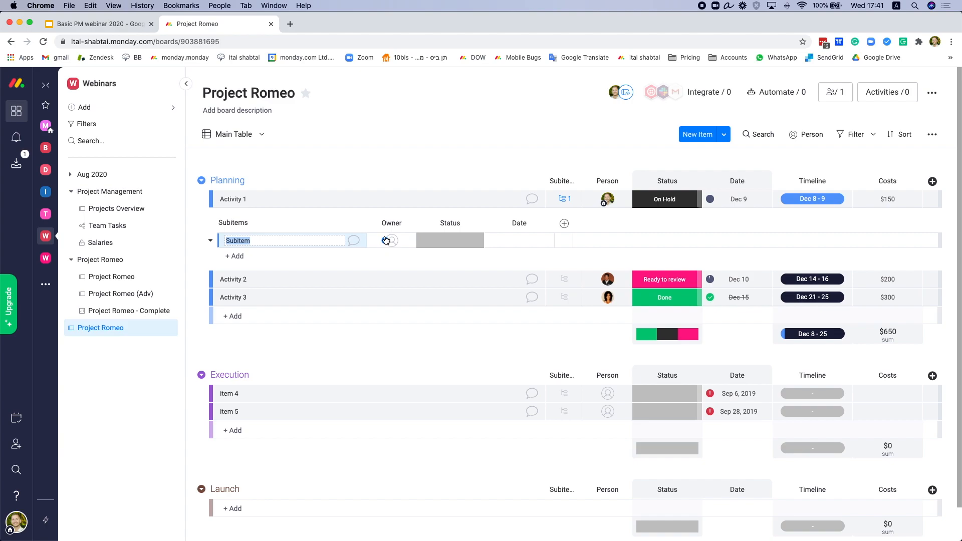
pyautogui.click(252, 255)
pyautogui.write('subtiems')
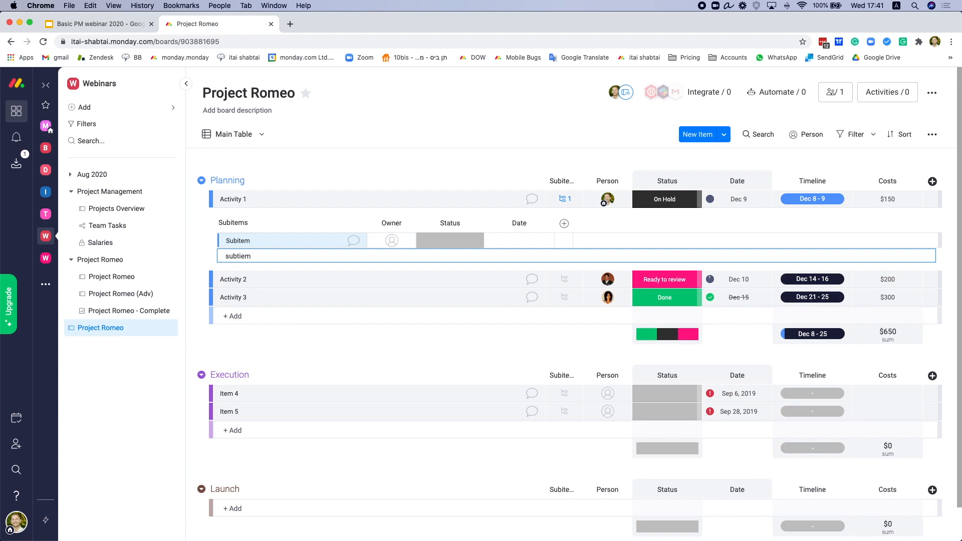
pyautogui.press('BackSpace')
pyautogui.write('2')
pyautogui.press('Return')
# Step: Collapse Activity 1's subitems and open the original Project Romeo board
pyautogui.click(569, 200)
pyautogui.click(570, 200)
pyautogui.click(571, 201)
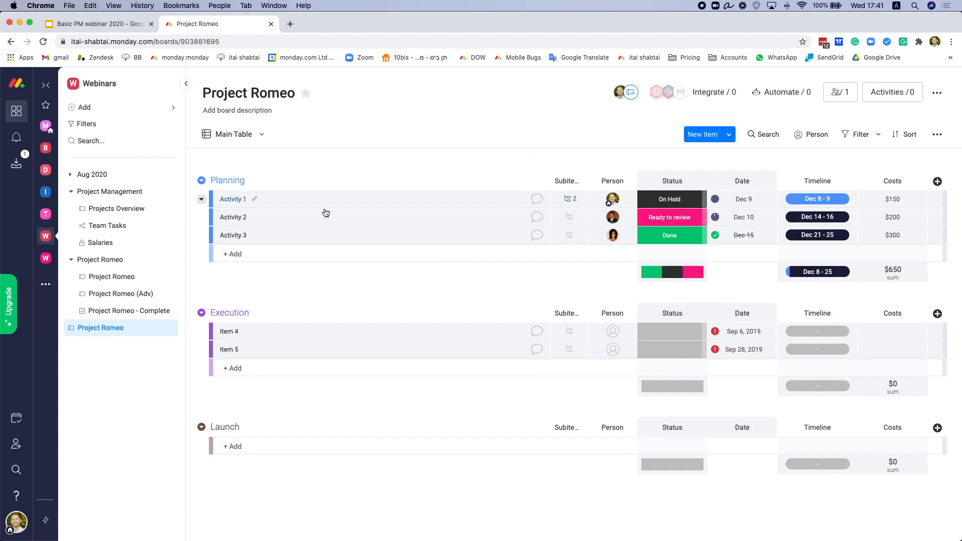
pyautogui.click(115, 277)
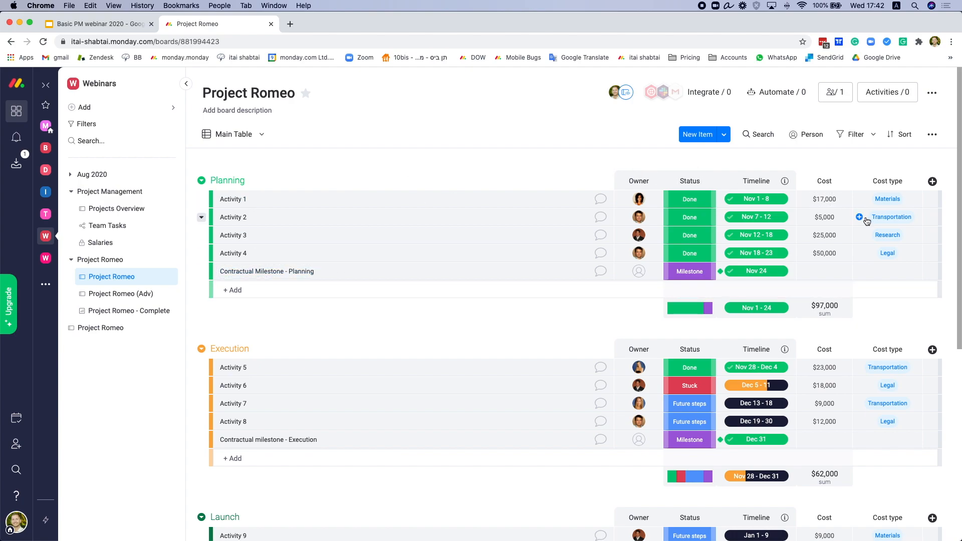
# Step: Open Project Romeo in Timeline view from Activity 1's Set Dates popup
pyautogui.click(757, 200)
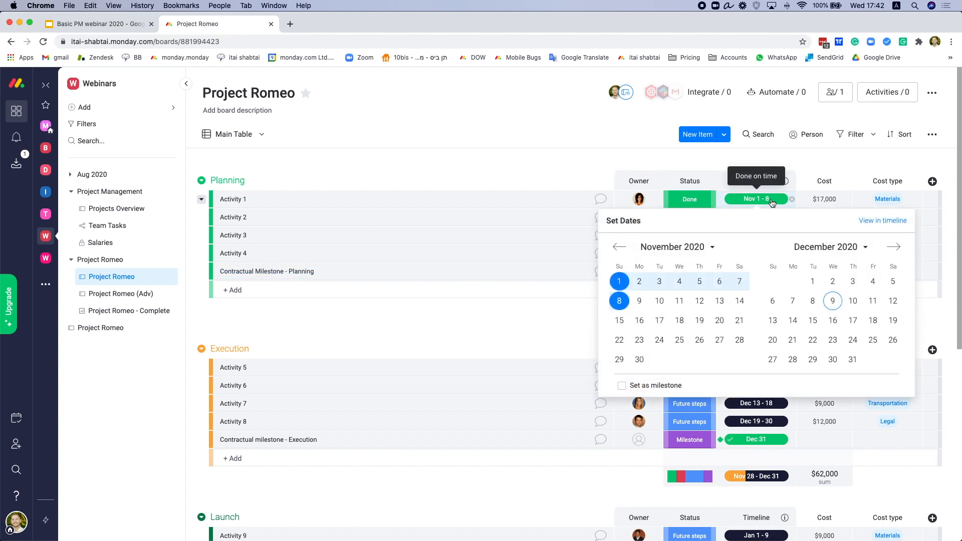
pyautogui.click(875, 222)
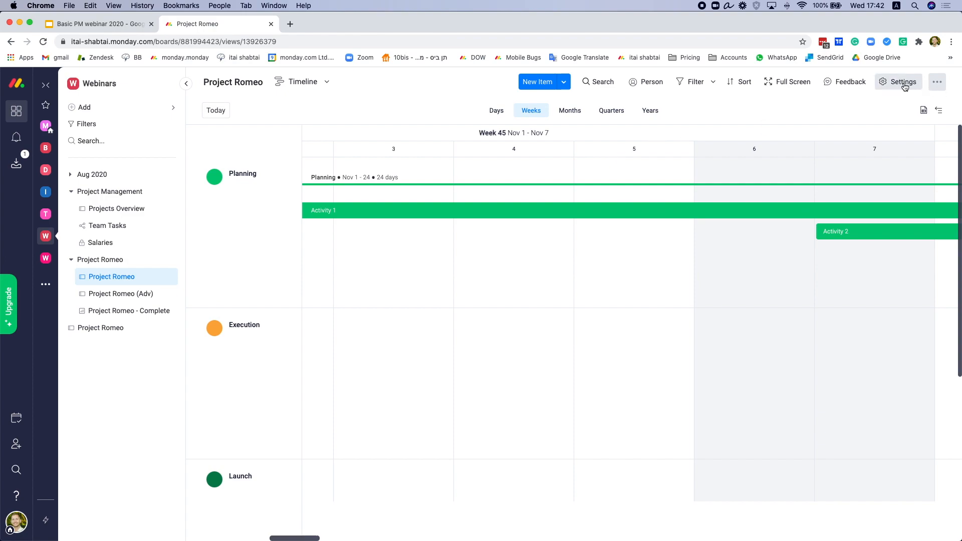
# Step: Hide the navigation panel and show the timeline by months, panned toward late November
pyautogui.click(186, 84)
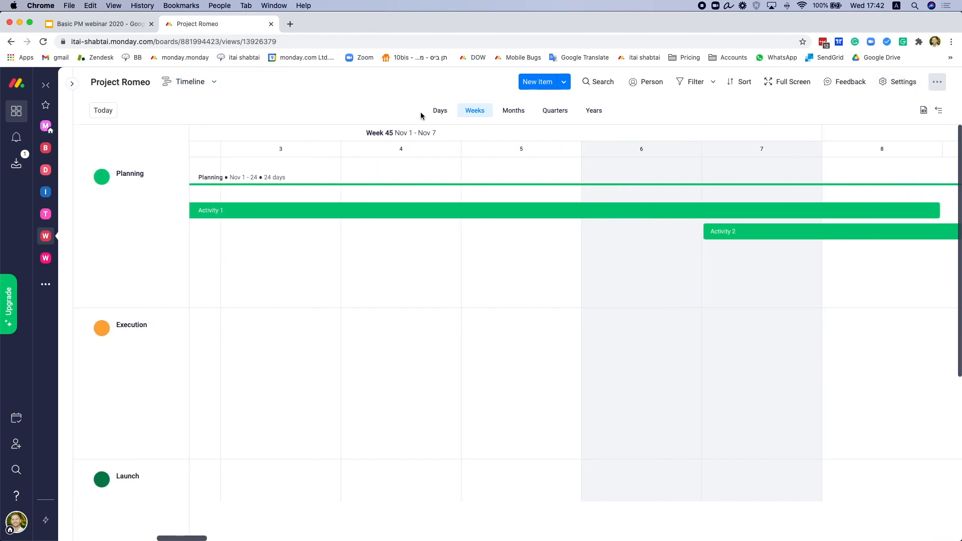
pyautogui.click(512, 111)
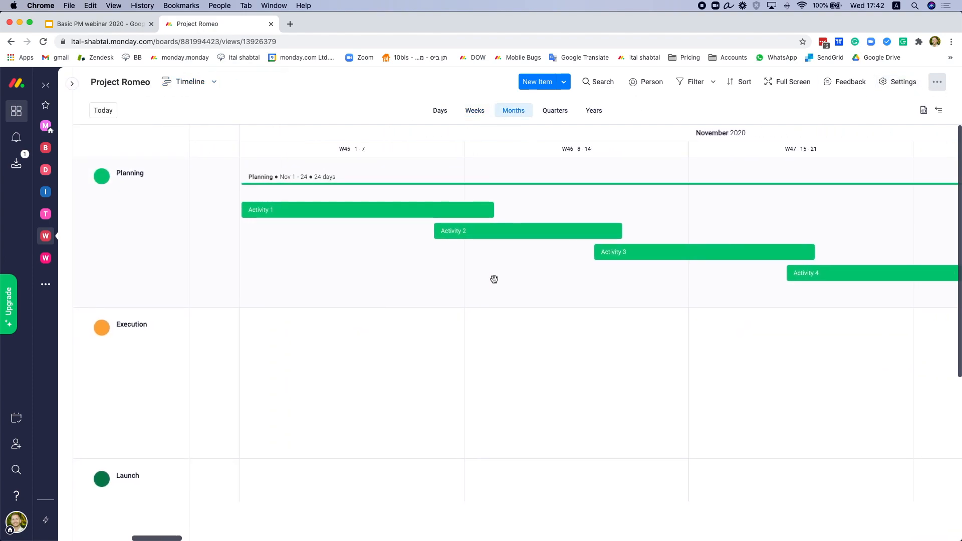
pyautogui.moveTo(494, 280); pyautogui.dragTo(447, 277)
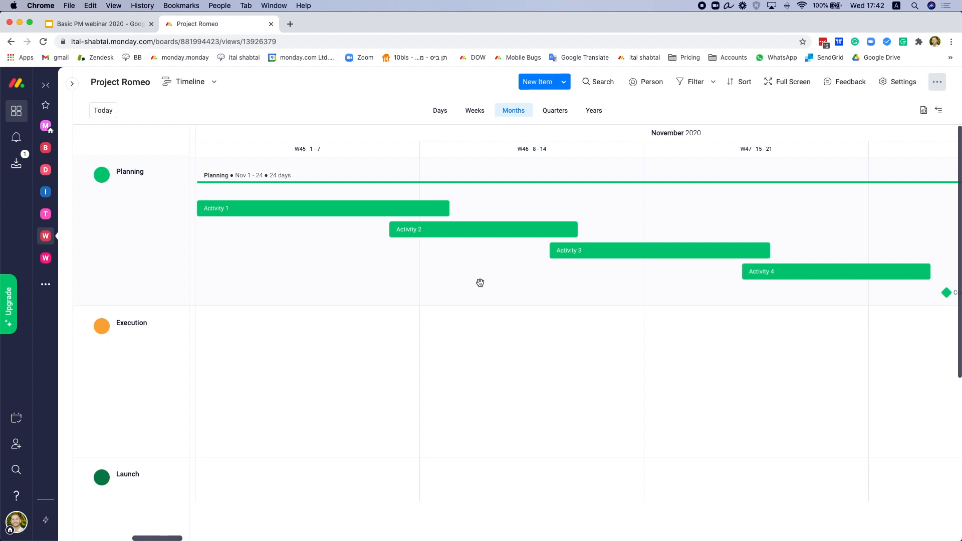
pyautogui.hscroll(3, 542, 293)
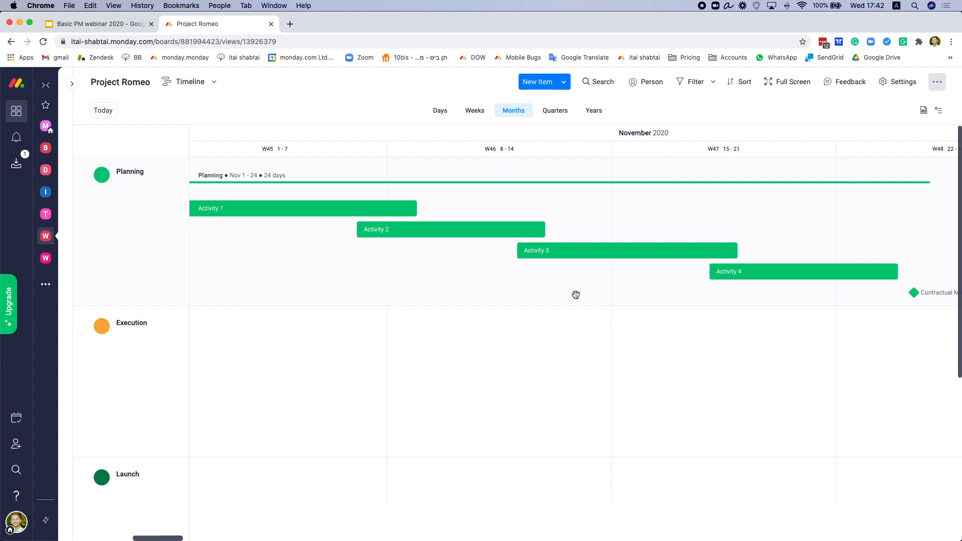
pyautogui.hscroll(10, 572, 295)
pyautogui.hscroll(3, 573, 294)
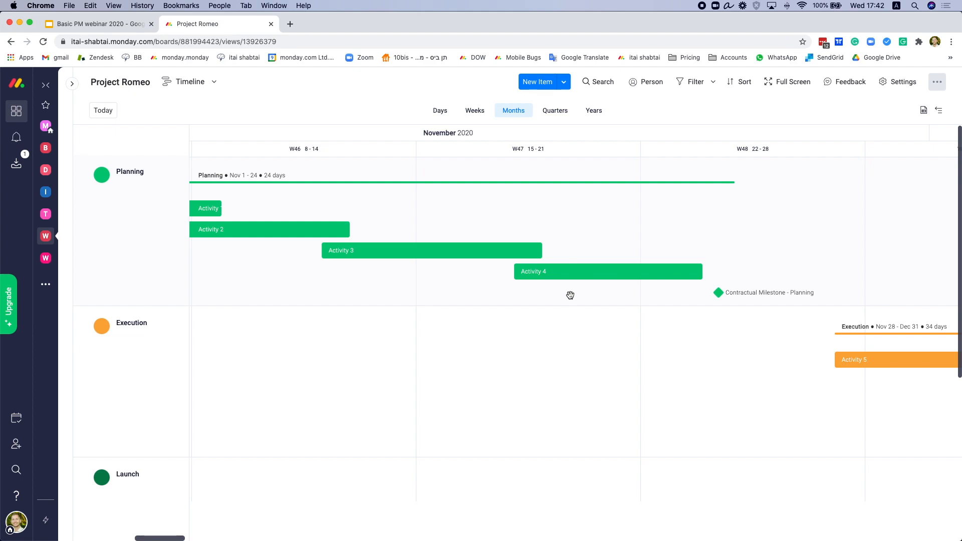
pyautogui.hscroll(4, 571, 295)
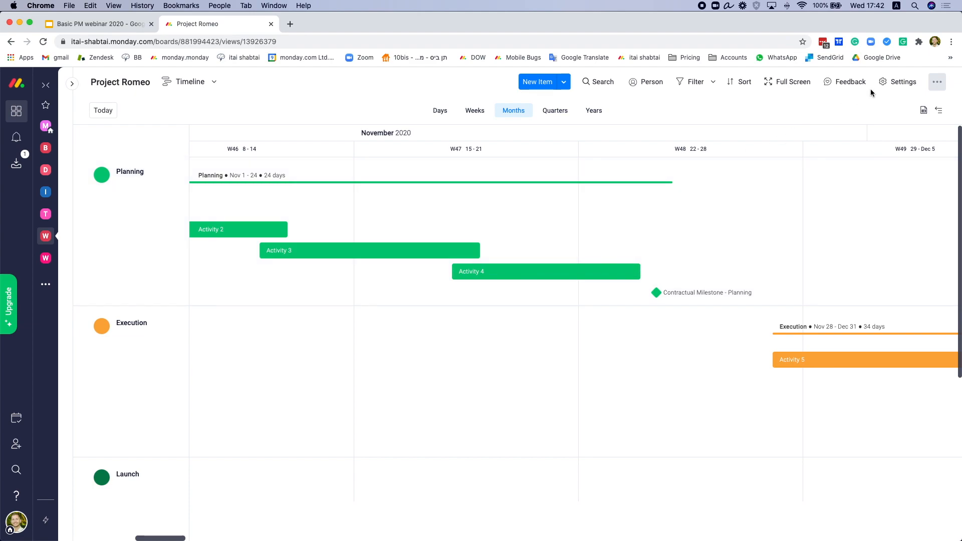
pyautogui.click(892, 86)
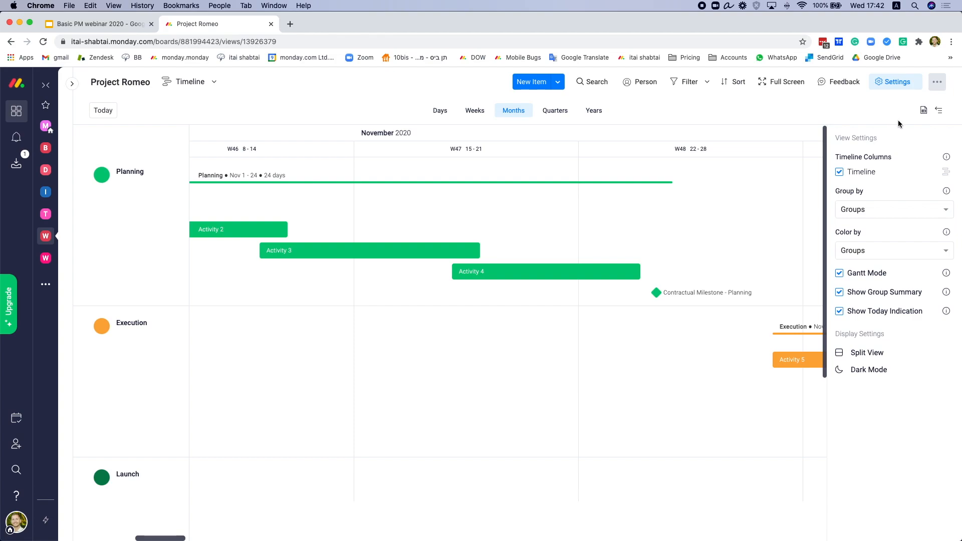
# Step: Group the timeline by Owner and colour its bars by Status
pyautogui.click(870, 211)
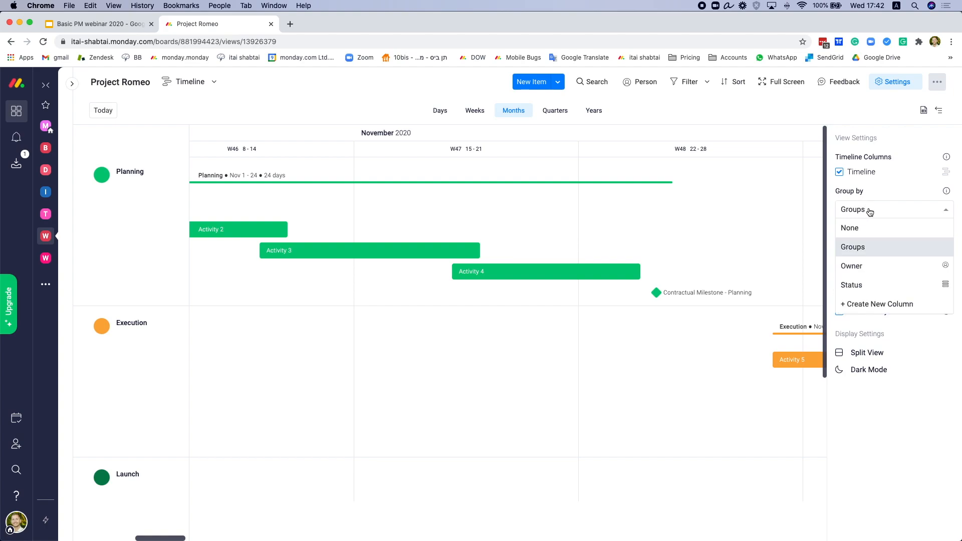
pyautogui.click(868, 263)
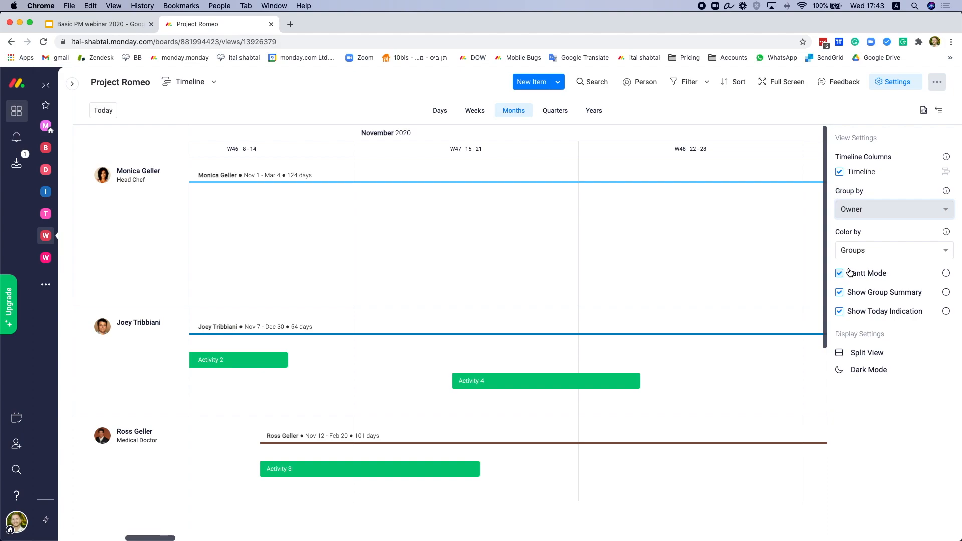
pyautogui.click(871, 255)
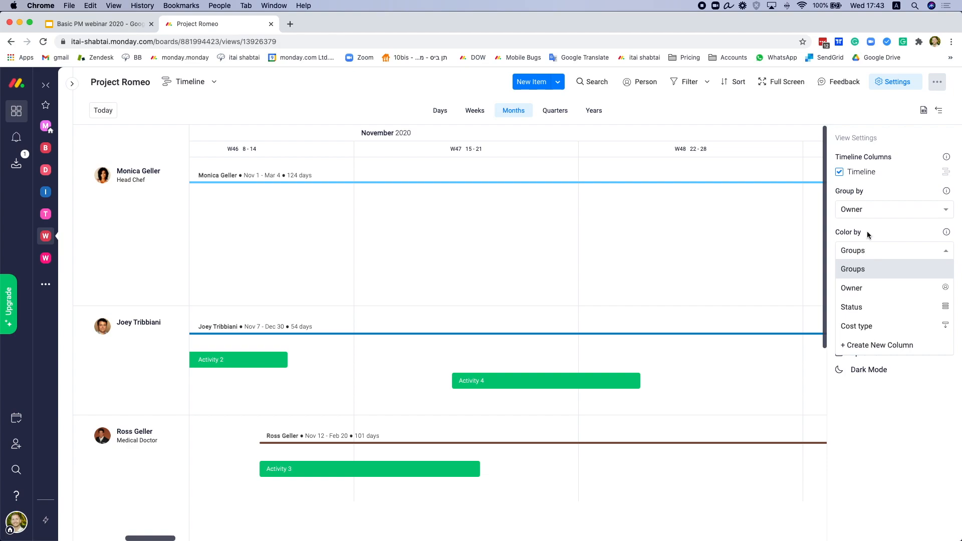
pyautogui.click(870, 309)
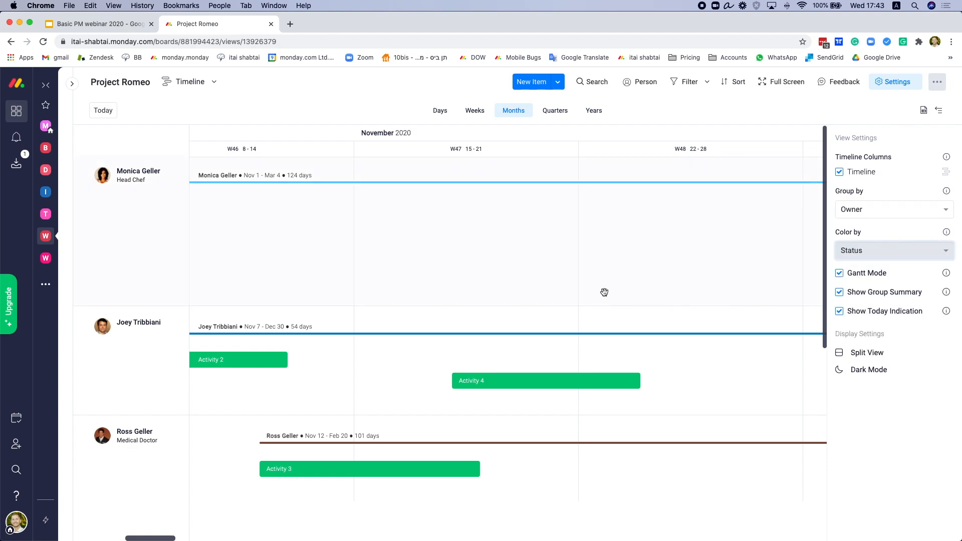
# Step: Pan the timeline to show December weeks W49–W51 and the Activity 6 bar
pyautogui.moveTo(465, 305); pyautogui.dragTo(619, 210)
pyautogui.moveTo(722, 396); pyautogui.dragTo(310, 268)
pyautogui.moveTo(713, 350); pyautogui.dragTo(381, 327)
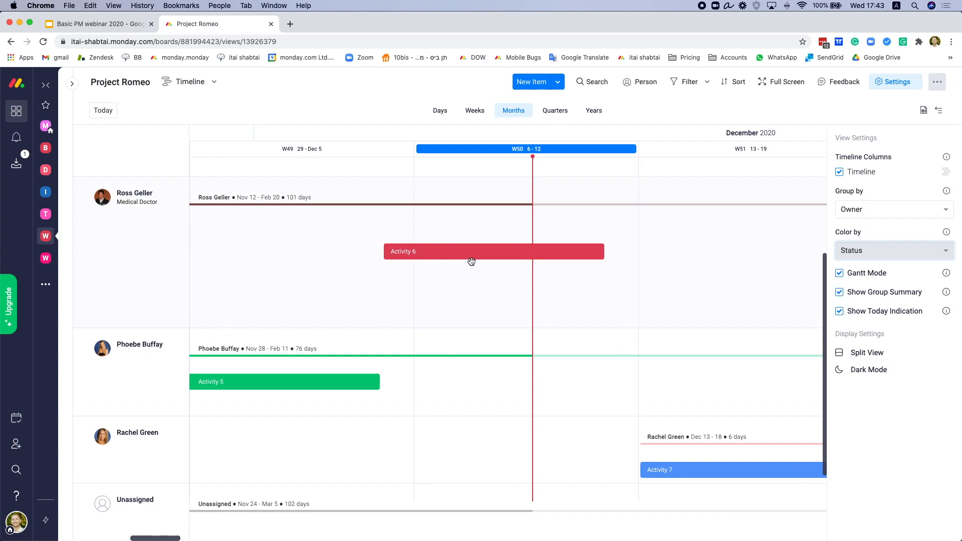
pyautogui.click(457, 255)
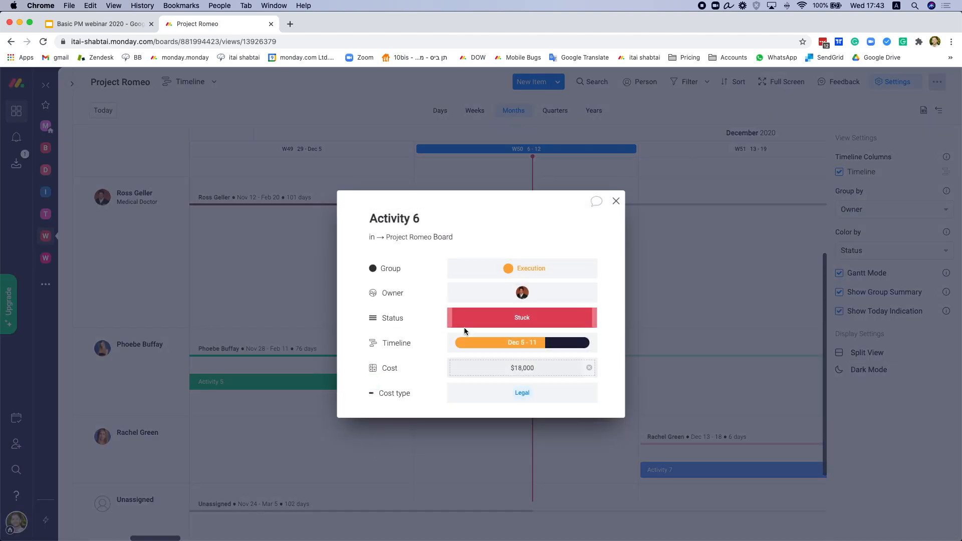
pyautogui.click(501, 323)
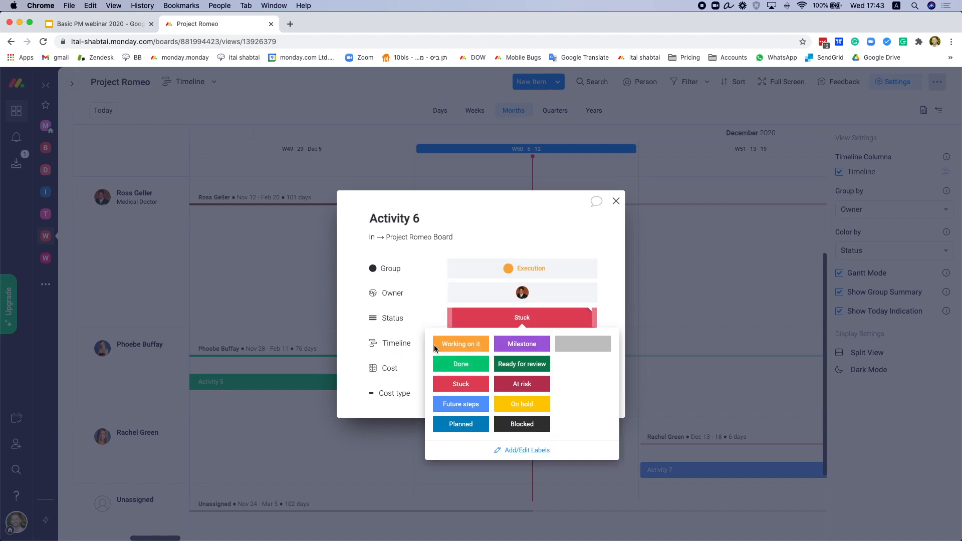
pyautogui.click(616, 202)
pyautogui.click(616, 201)
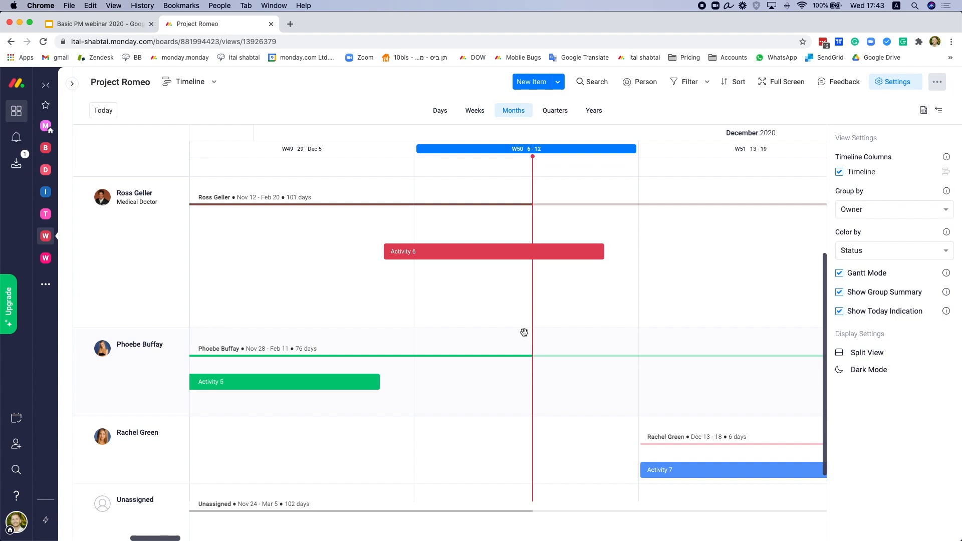
pyautogui.click(500, 256)
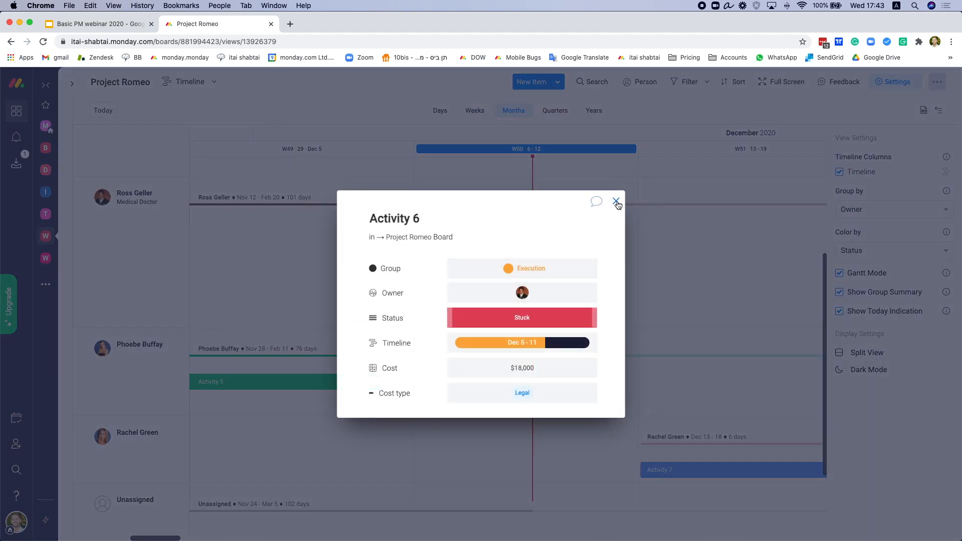
pyautogui.moveTo(523, 296)
pyautogui.click(507, 371)
pyautogui.click(616, 201)
pyautogui.moveTo(484, 251)
pyautogui.mouseDown()
pyautogui.moveTo(515, 250)
pyautogui.moveTo(464, 250)
pyautogui.moveTo(493, 250)
pyautogui.mouseUp()
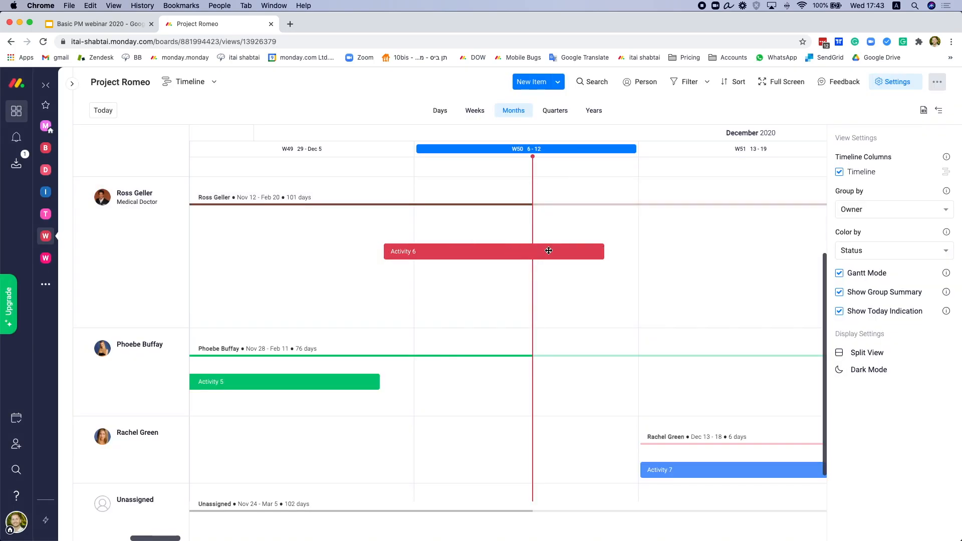
pyautogui.moveTo(605, 251)
pyautogui.mouseDown()
pyautogui.moveTo(656, 252)
pyautogui.moveTo(603, 253)
pyautogui.mouseUp()
# Step: Collapse the first four owner rows, leaving only the row with Activity 7 expanded
pyautogui.scroll(1, 498, 286)
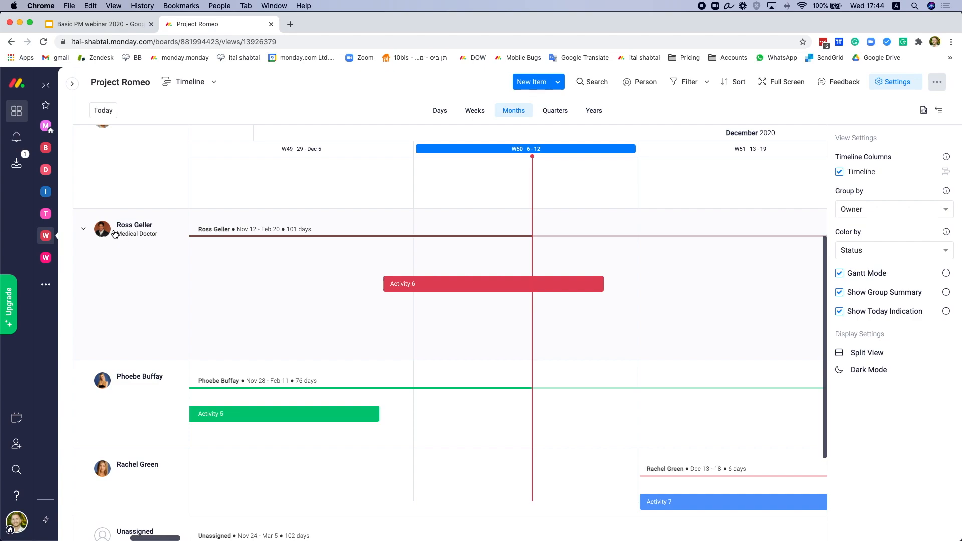
pyautogui.scroll(3, 114, 230)
pyautogui.scroll(6, 114, 230)
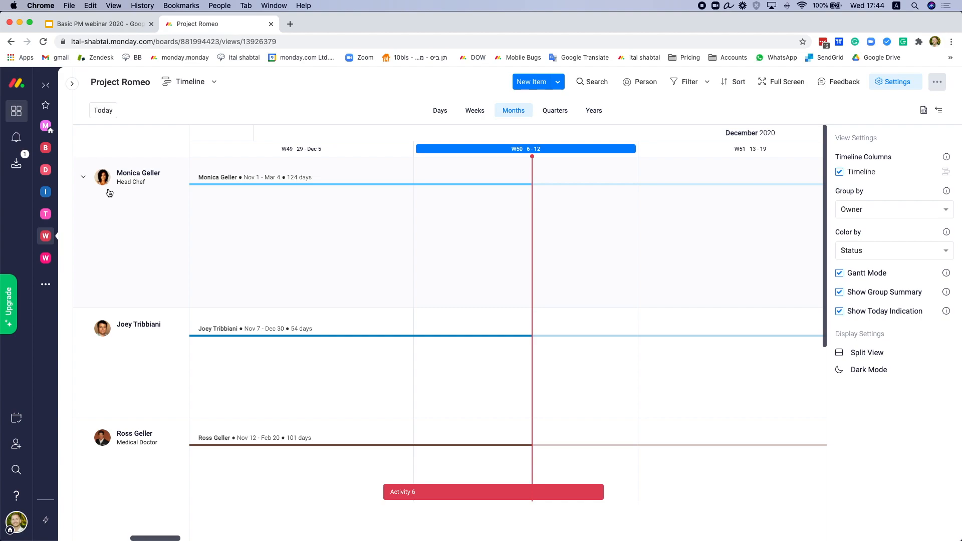
pyautogui.click(104, 181)
pyautogui.click(100, 216)
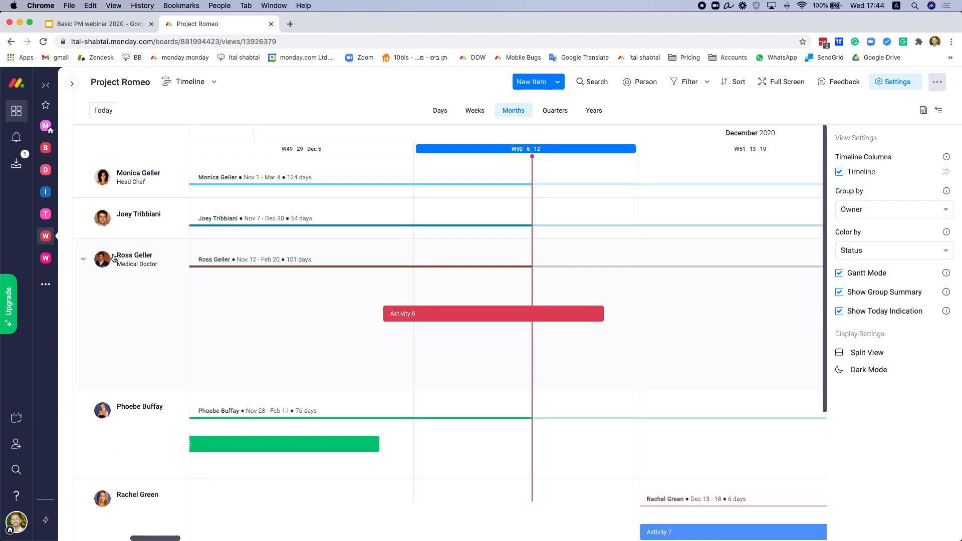
pyautogui.click(113, 260)
pyautogui.click(117, 300)
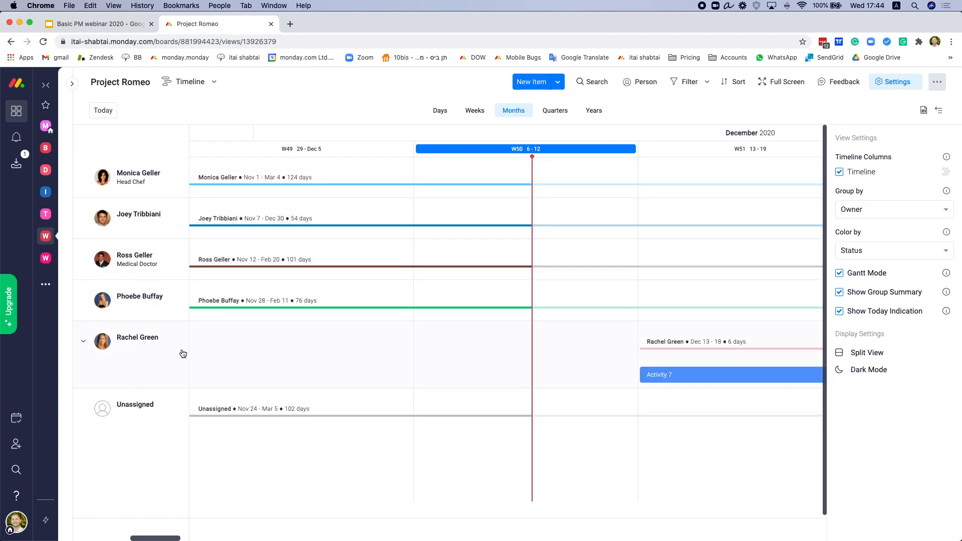
pyautogui.moveTo(655, 343); pyautogui.dragTo(696, 302)
pyautogui.click(872, 214)
# Step: Group the timeline by board Groups and collapse Planning and Launch
pyautogui.click(858, 242)
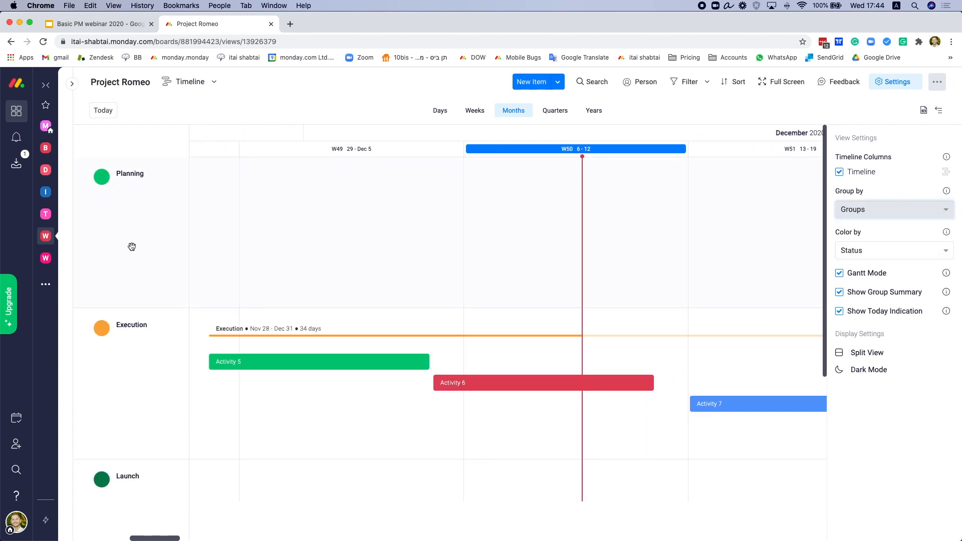
pyautogui.click(105, 200)
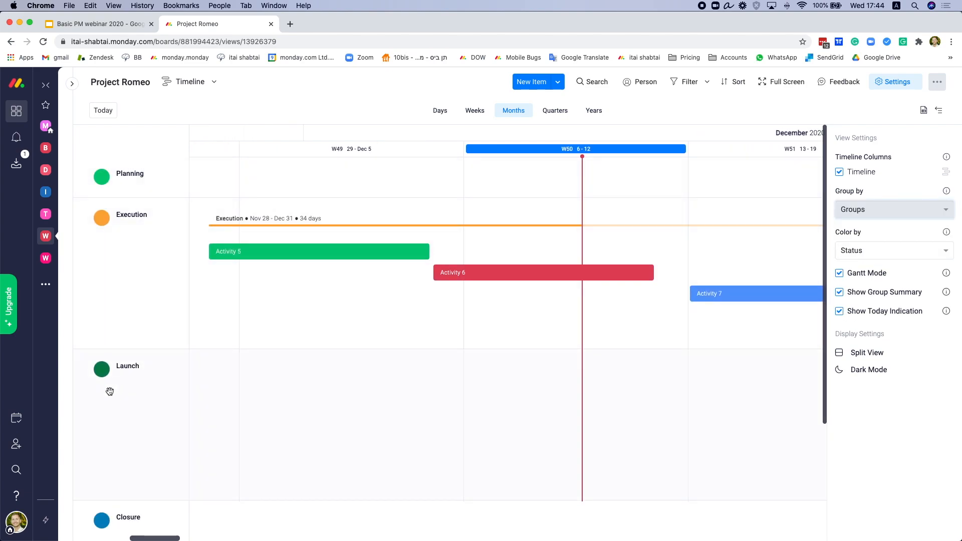
pyautogui.click(103, 365)
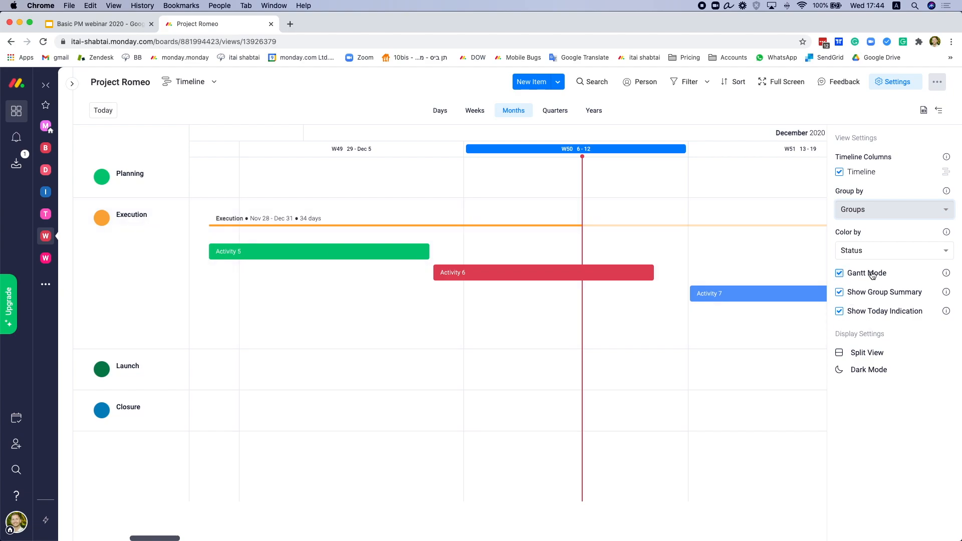
# Step: Turn Gantt Mode off to compare the single-row layout, then turn it back on
pyautogui.click(840, 274)
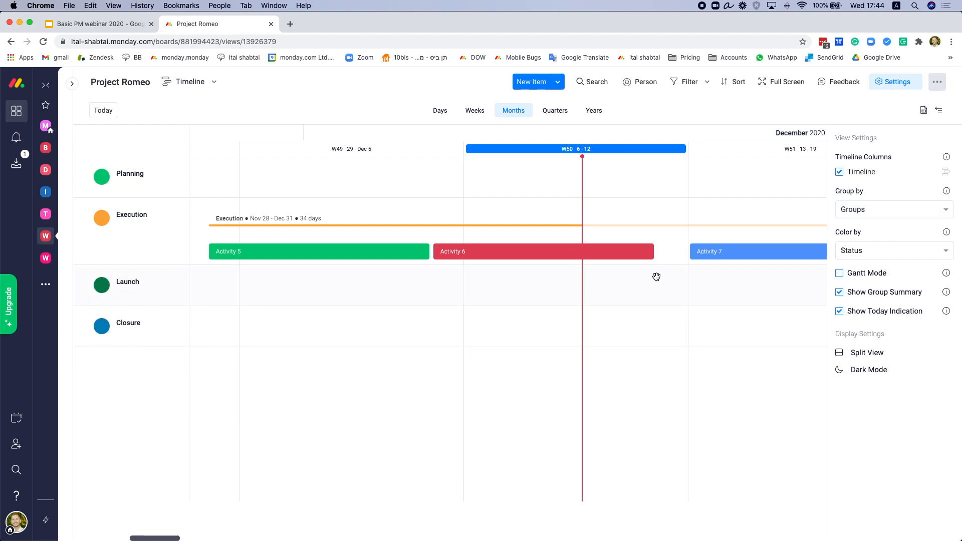
pyautogui.hscroll(2, 670, 277)
pyautogui.hscroll(-1, 670, 278)
pyautogui.hscroll(1, 670, 278)
pyautogui.hscroll(-1, 668, 277)
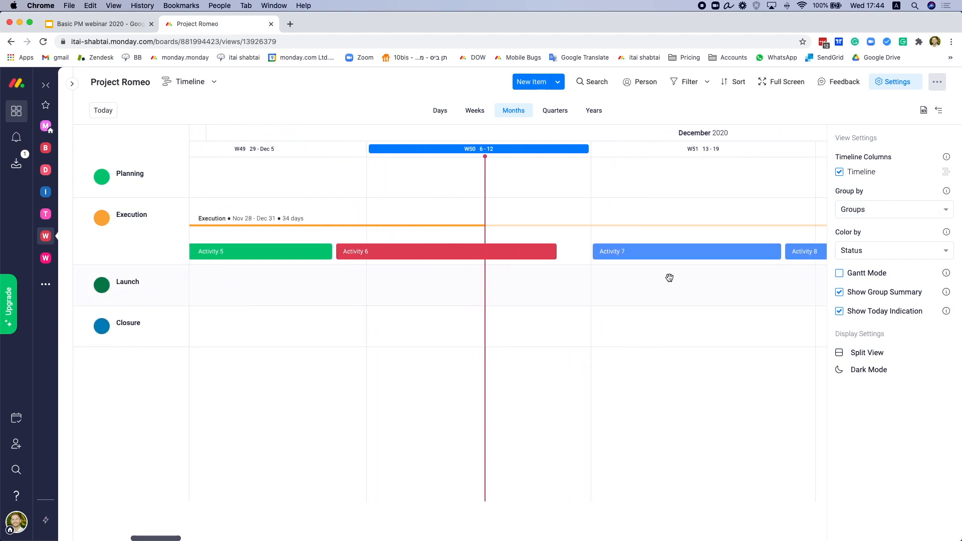
pyautogui.click(840, 274)
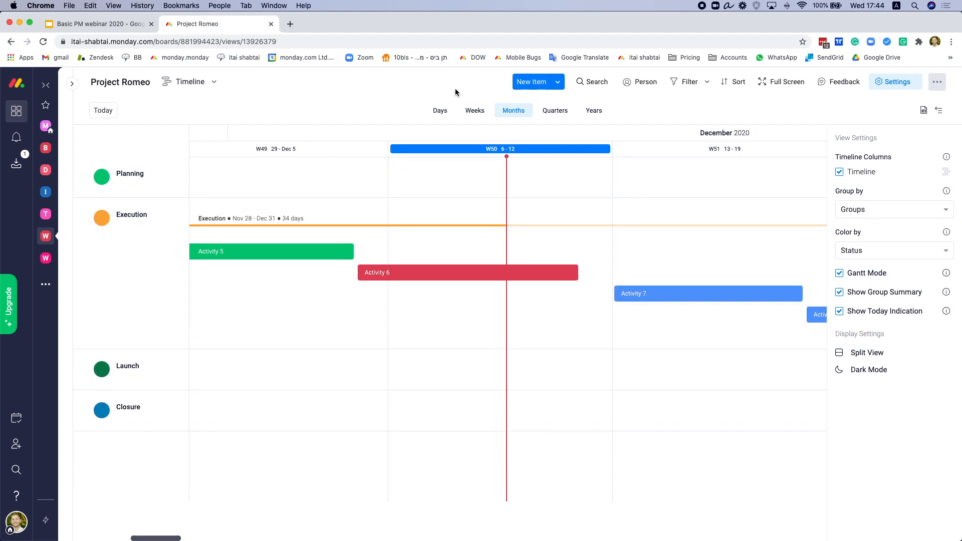
pyautogui.click(209, 89)
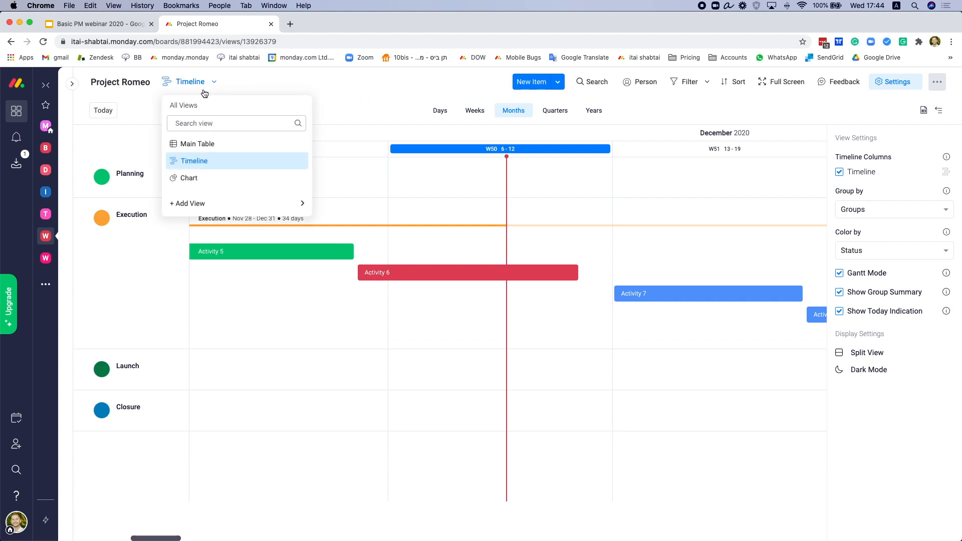
# Step: Go to the Main Table, then open the Chart view of Cost by group
pyautogui.click(205, 144)
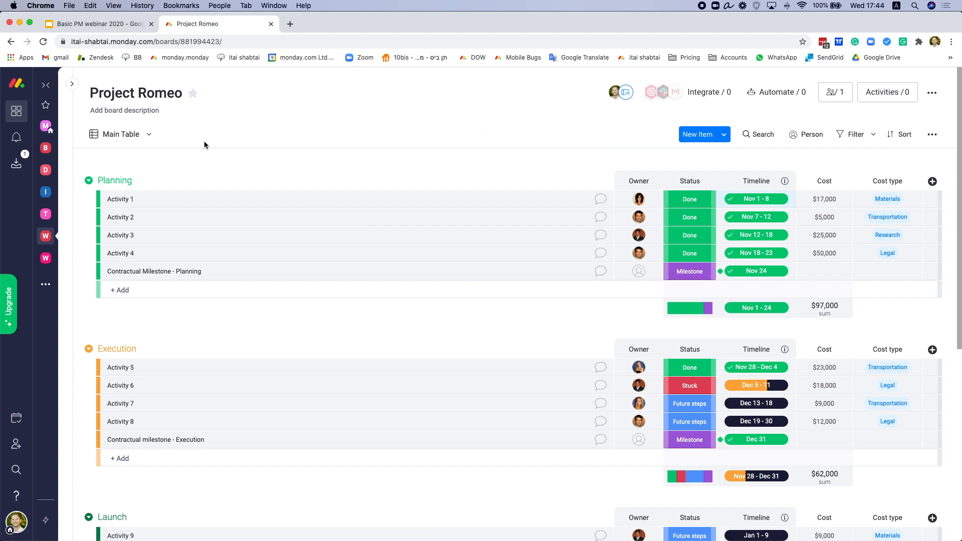
pyautogui.click(140, 135)
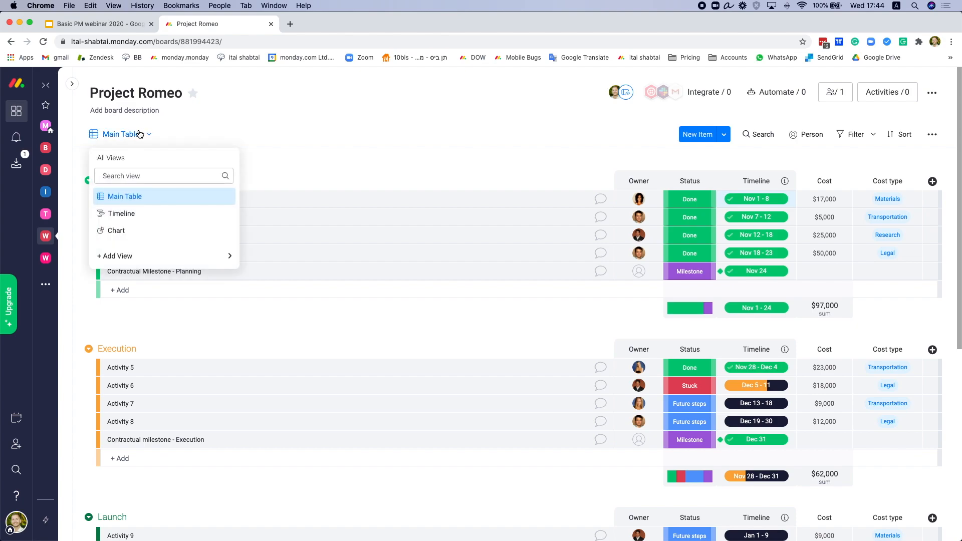
pyautogui.click(137, 229)
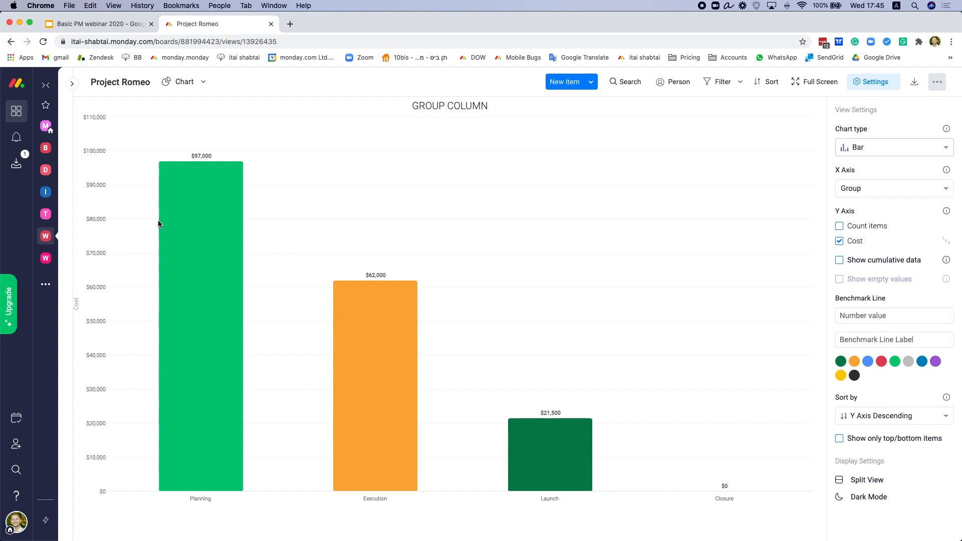
# Step: Check the Cost chart's chart type options, then open the board's view list at + Add View
pyautogui.click(885, 149)
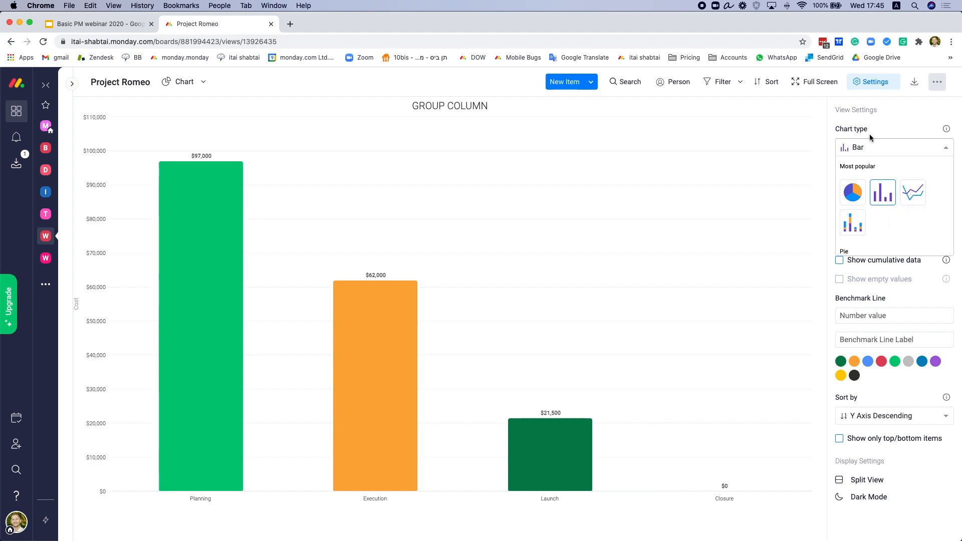
pyautogui.click(886, 129)
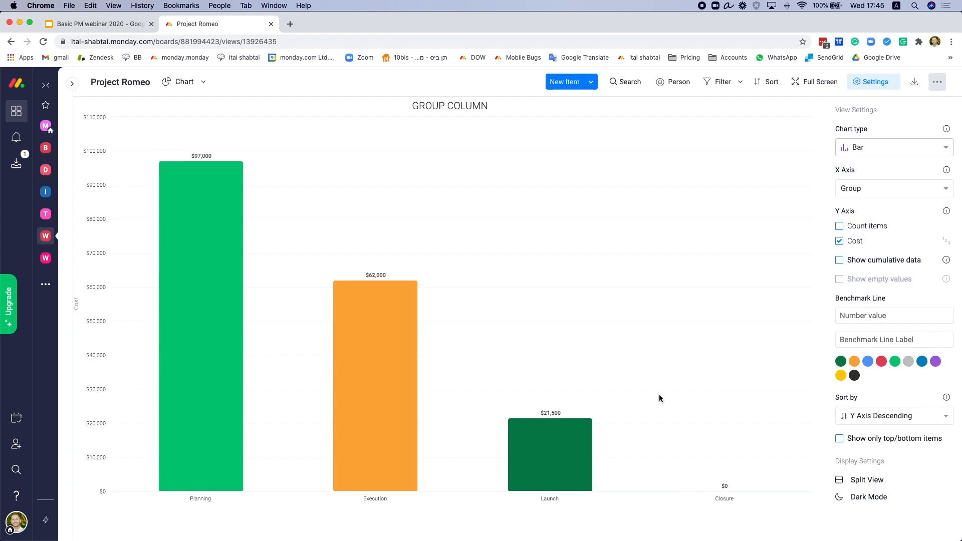
pyautogui.click(179, 83)
pyautogui.moveTo(240, 204)
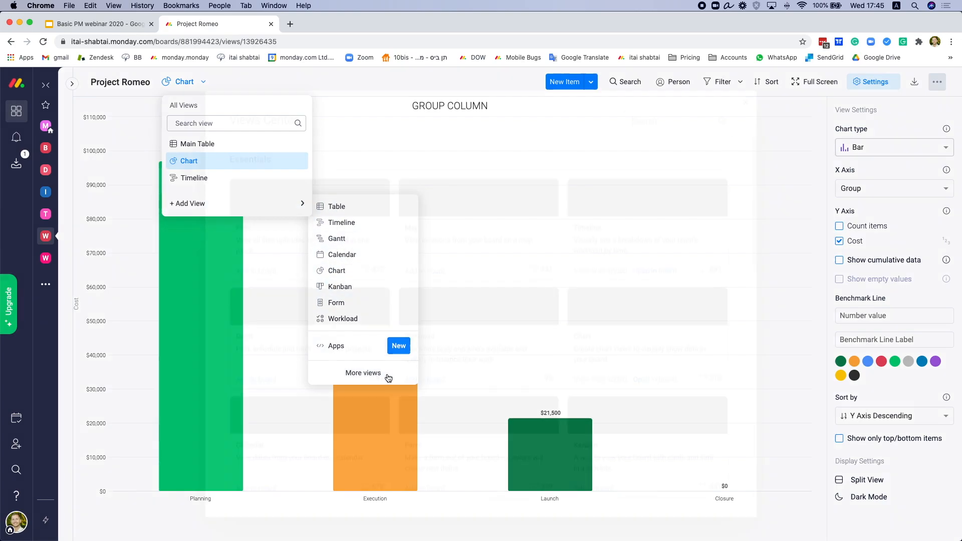
pyautogui.click(388, 375)
pyautogui.scroll(-4, 489, 246)
pyautogui.scroll(-3, 487, 254)
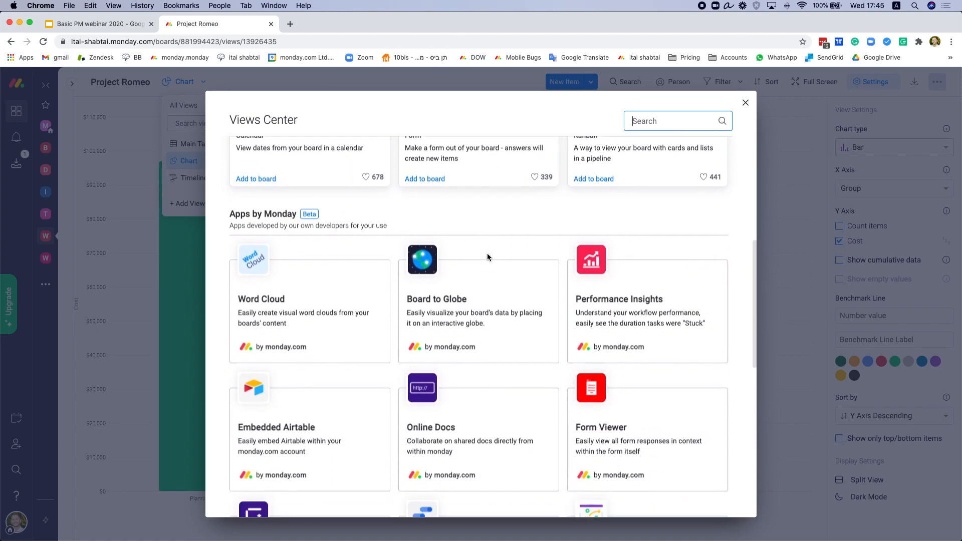
pyautogui.scroll(8, 482, 258)
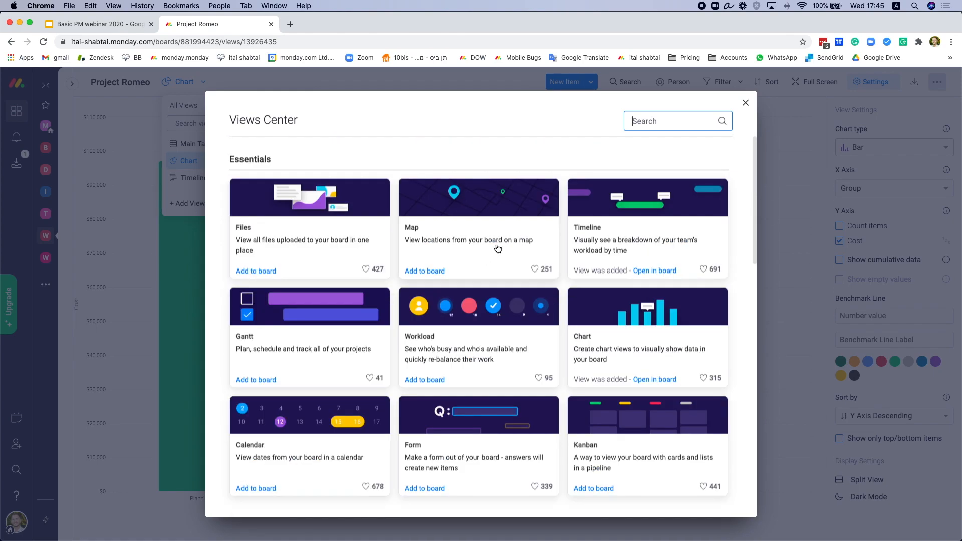
pyautogui.click(745, 104)
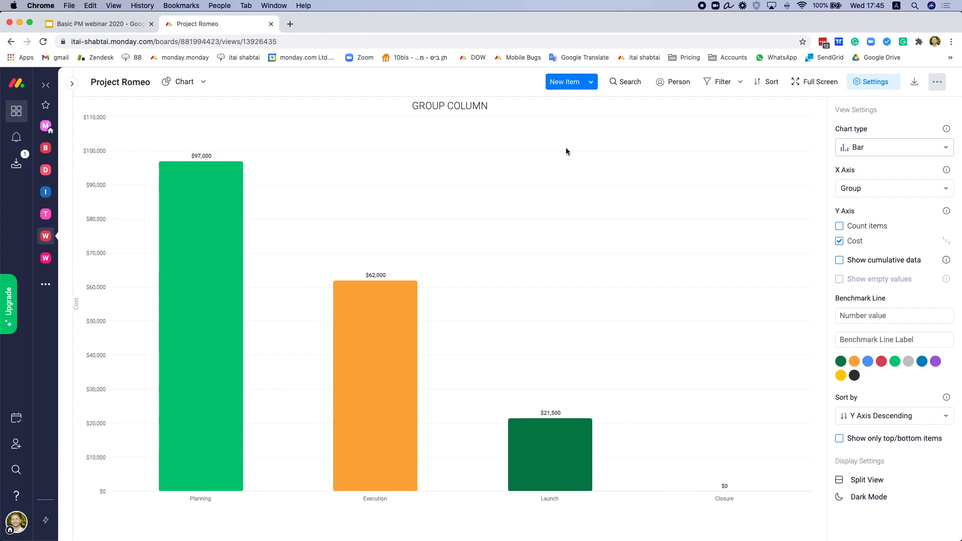
pyautogui.click(188, 88)
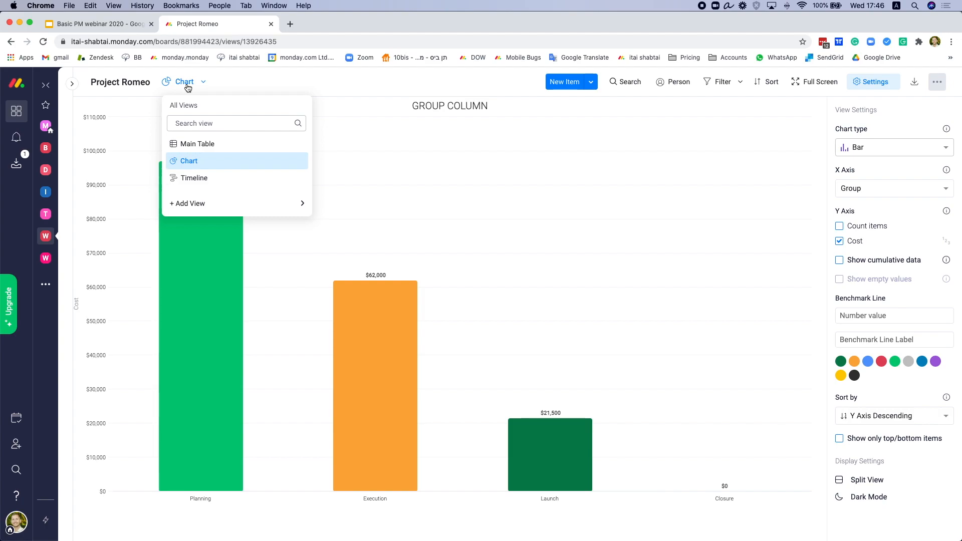
# Step: Return to the Main Table and open Activity 1's updates panel
pyautogui.click(189, 144)
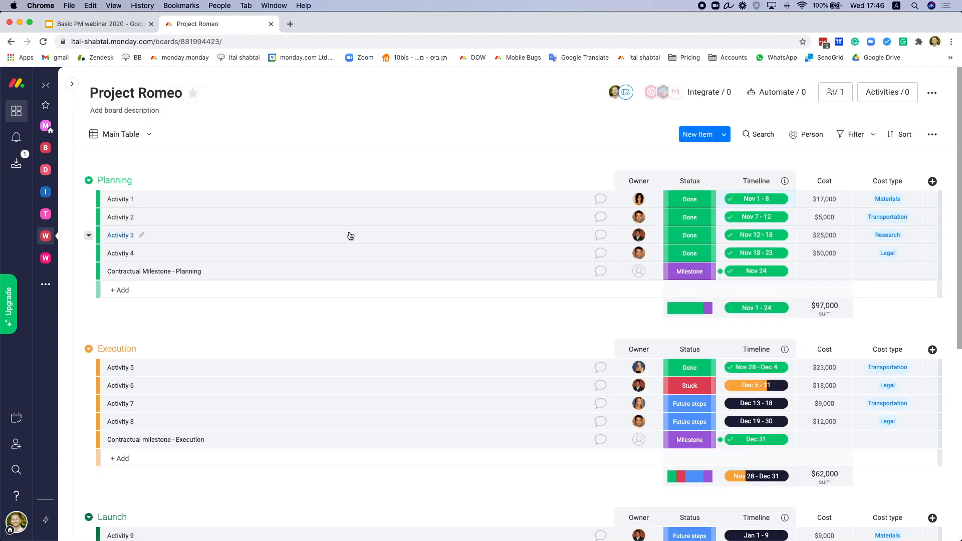
pyautogui.click(600, 201)
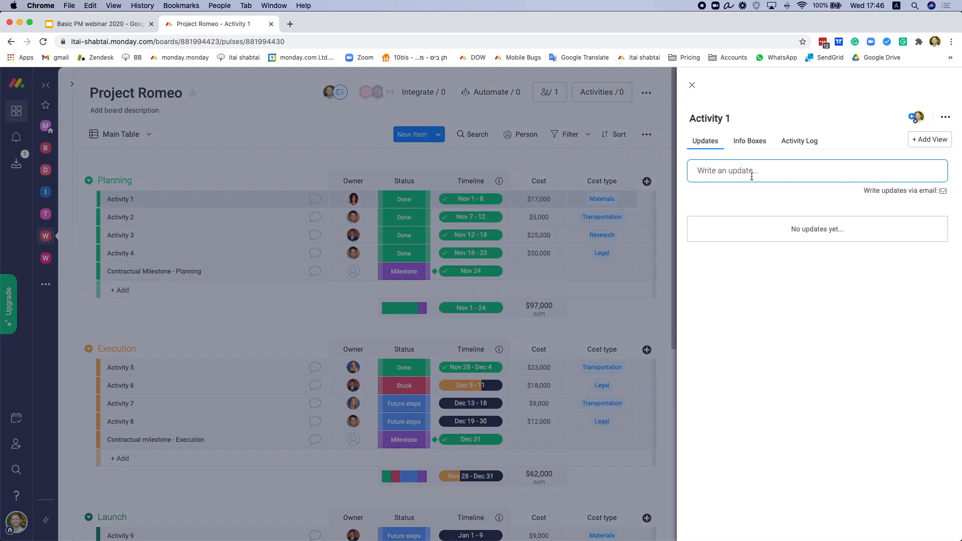
# Step: Start an update on Activity 1, glance at GIFs, and @-mention the teammate
pyautogui.click(752, 176)
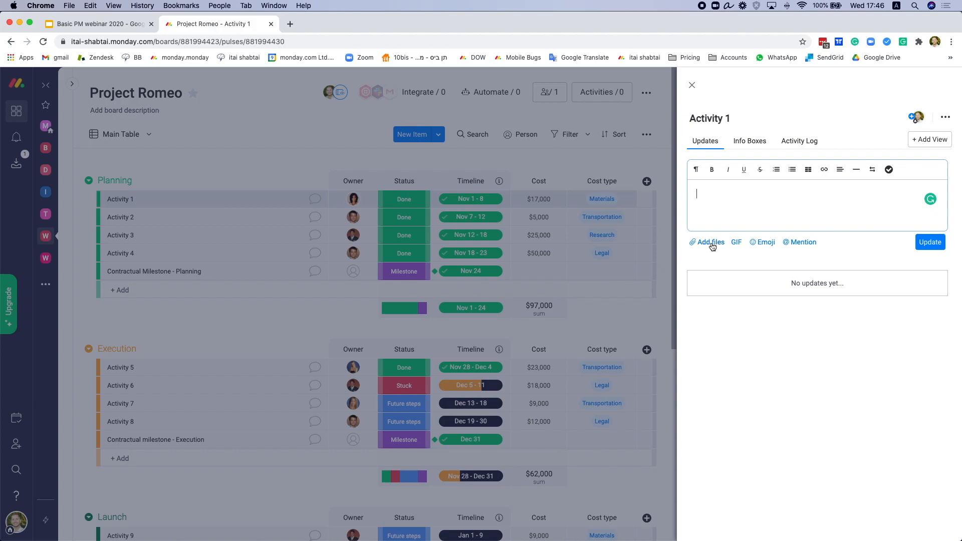
pyautogui.click(736, 242)
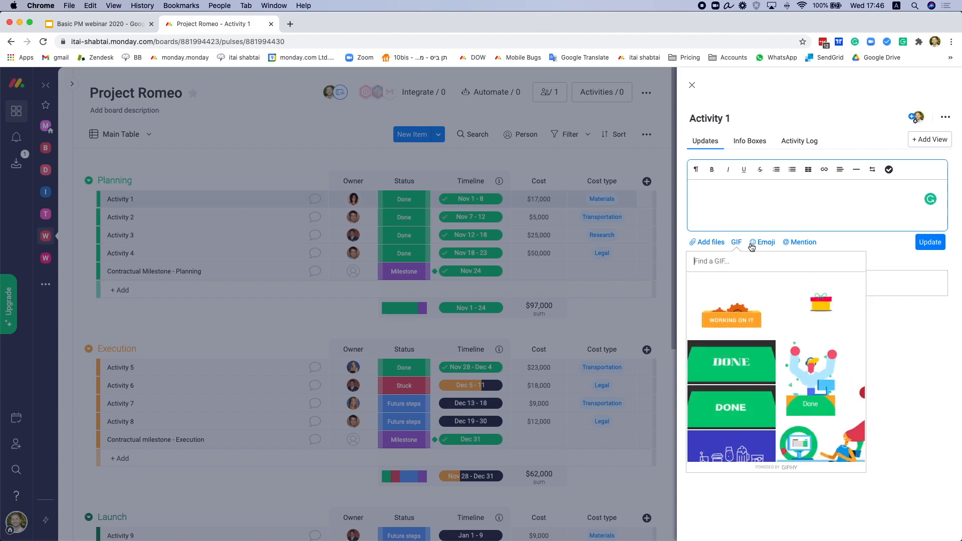
pyautogui.click(715, 201)
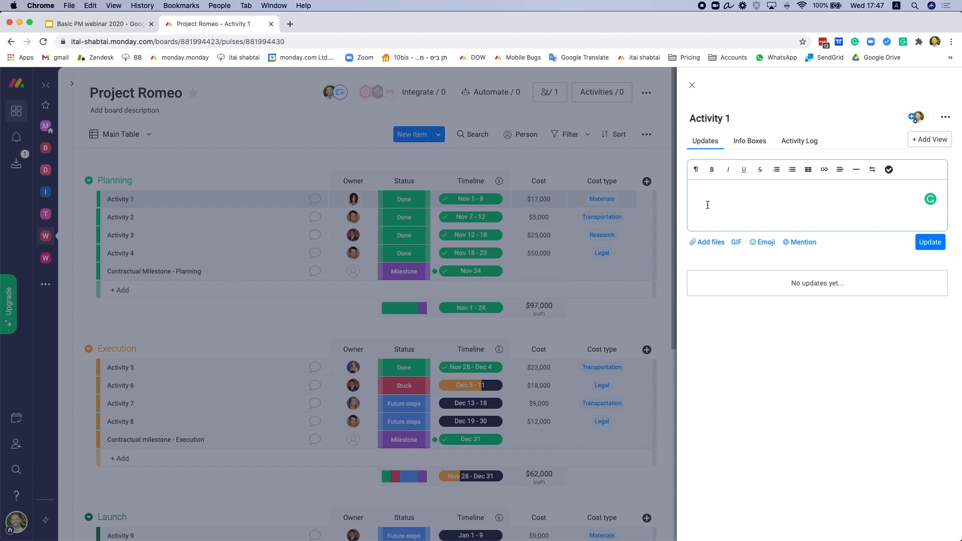
pyautogui.write('@Monica')
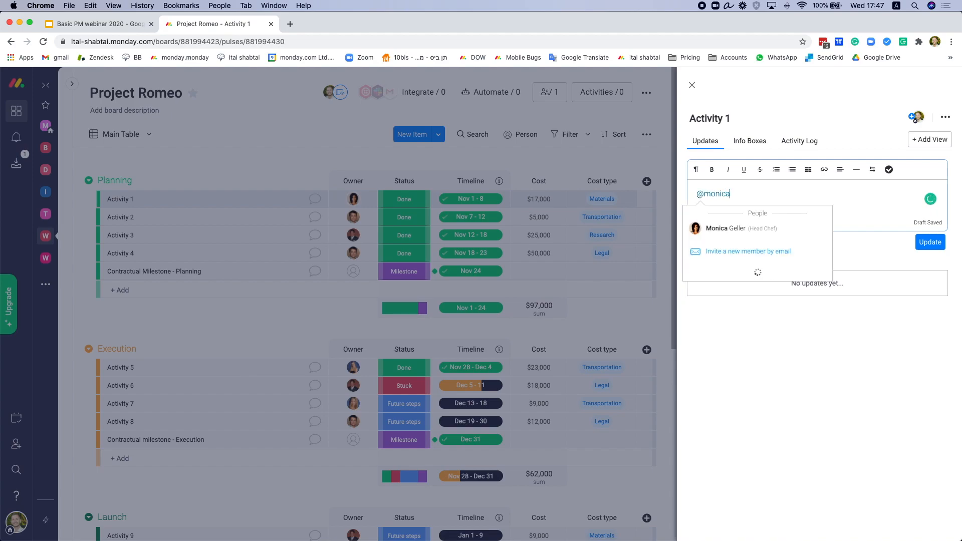
pyautogui.press('Return')
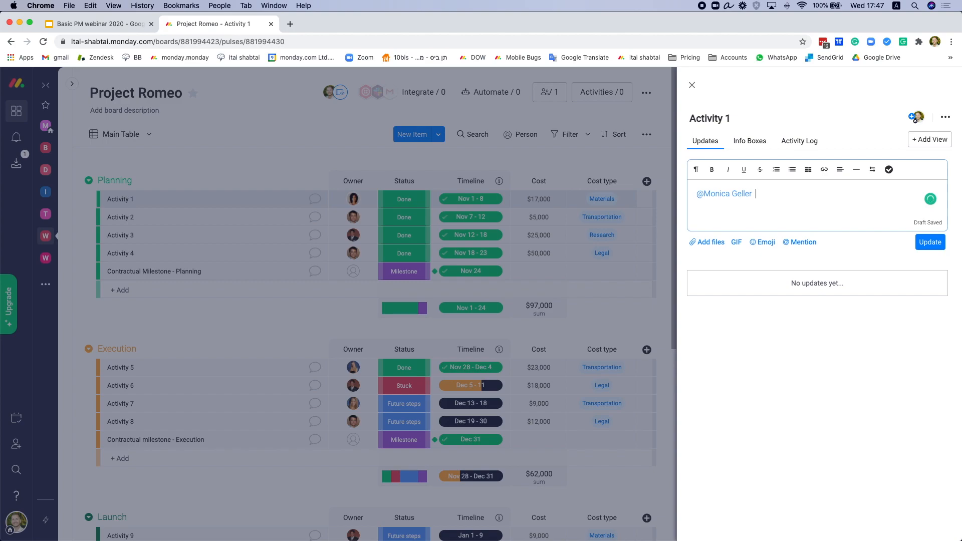
# Step: Add 'Hi', praise the finished activity, ask for help with a colleague's task, and post it
pyautogui.click(697, 194)
pyautogui.write('Hi @Monica Geller great job finishi')
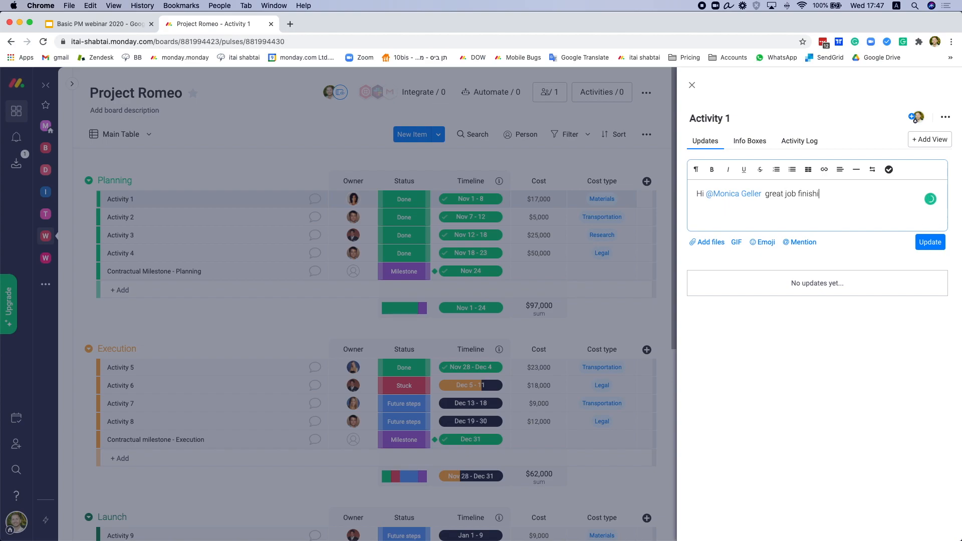
pyautogui.write('ng that activity - can i assign')
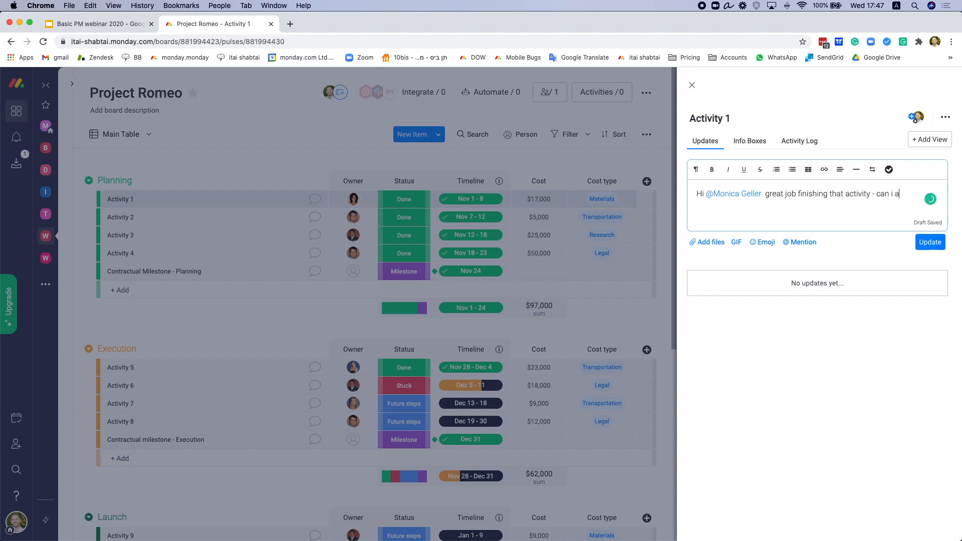
pyautogui.write('elp Joey in ')
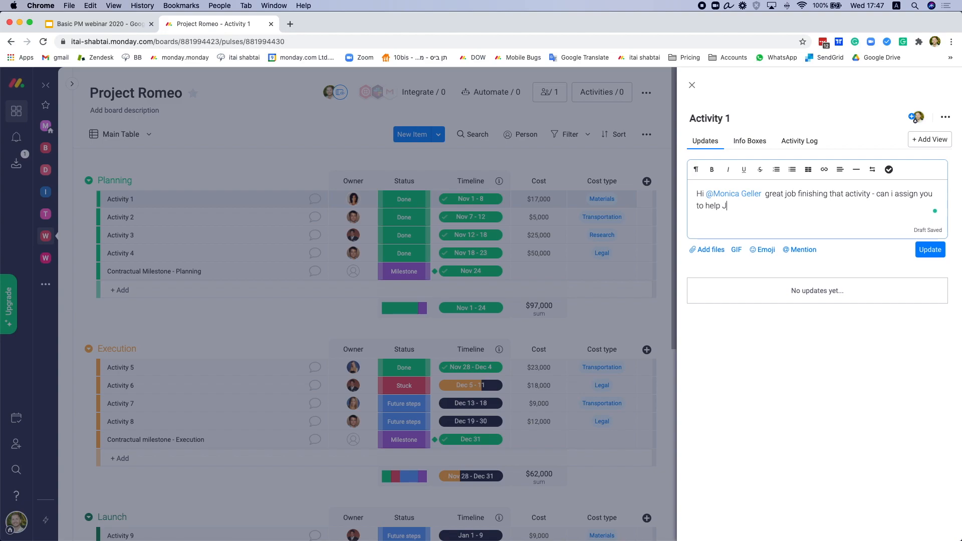
pyautogui.write('his task?')
pyautogui.click(929, 251)
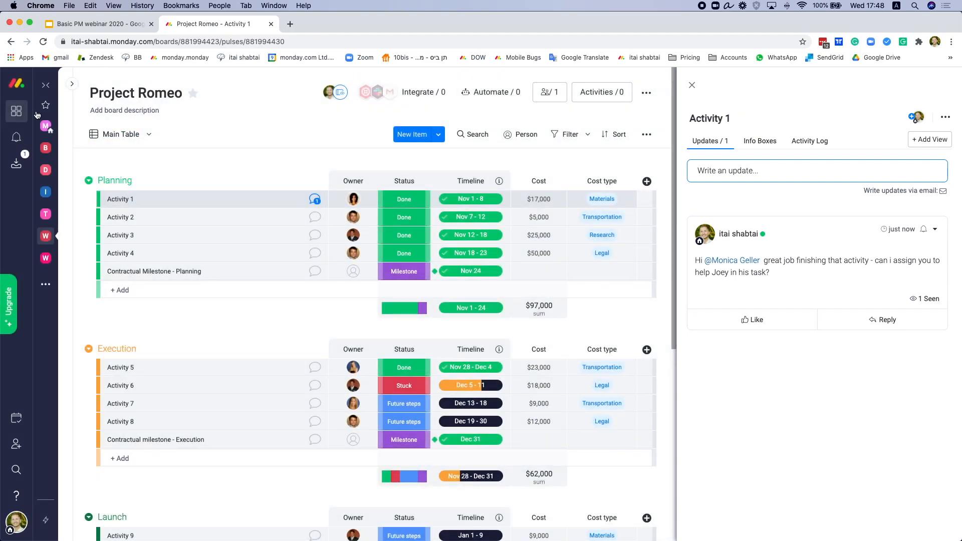
pyautogui.click(17, 144)
# Step: Toggle the notifications panel, then open the Inbox filtered to mentions
pyautogui.click(17, 144)
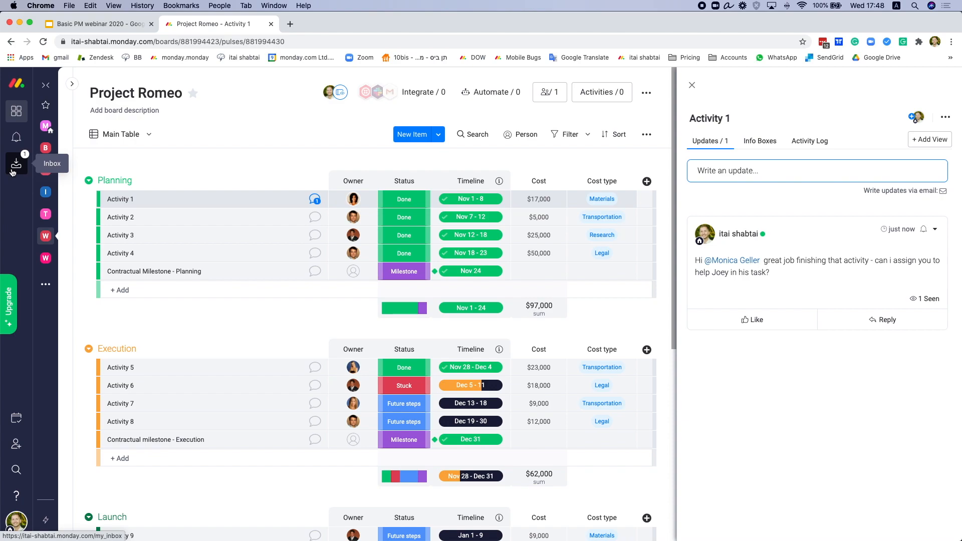
pyautogui.click(15, 139)
pyautogui.click(16, 139)
pyautogui.click(17, 164)
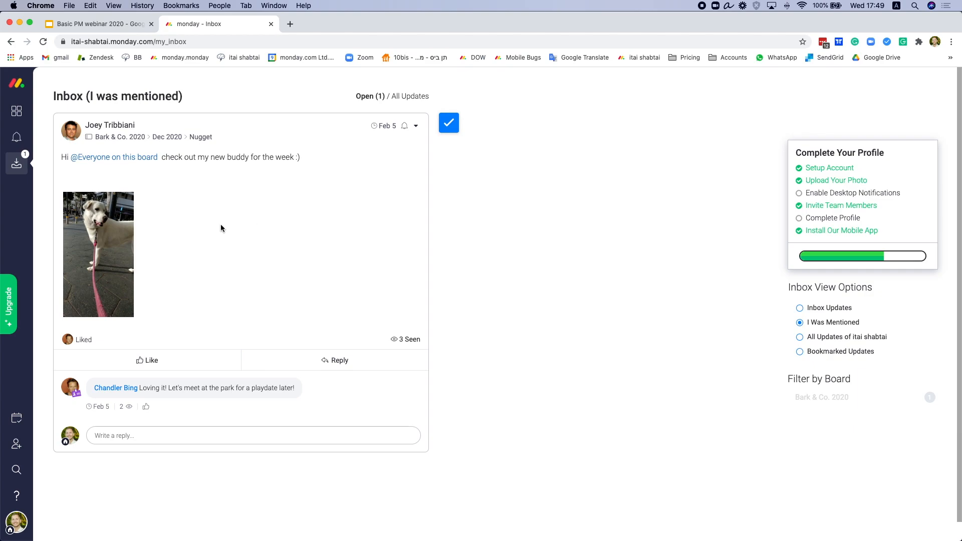
# Step: Open Project Romeo (Adv) from the workspace board list, then collapse the list
pyautogui.click(17, 113)
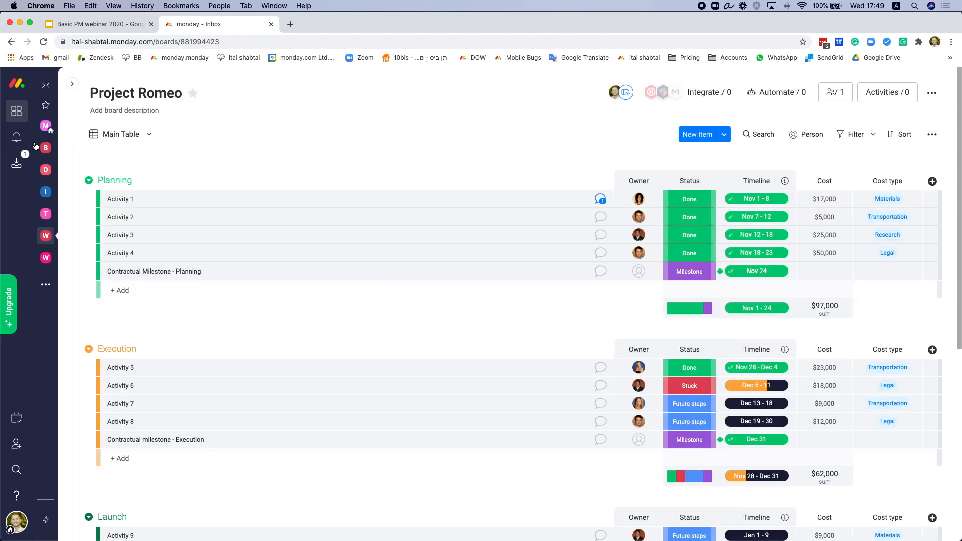
pyautogui.click(74, 85)
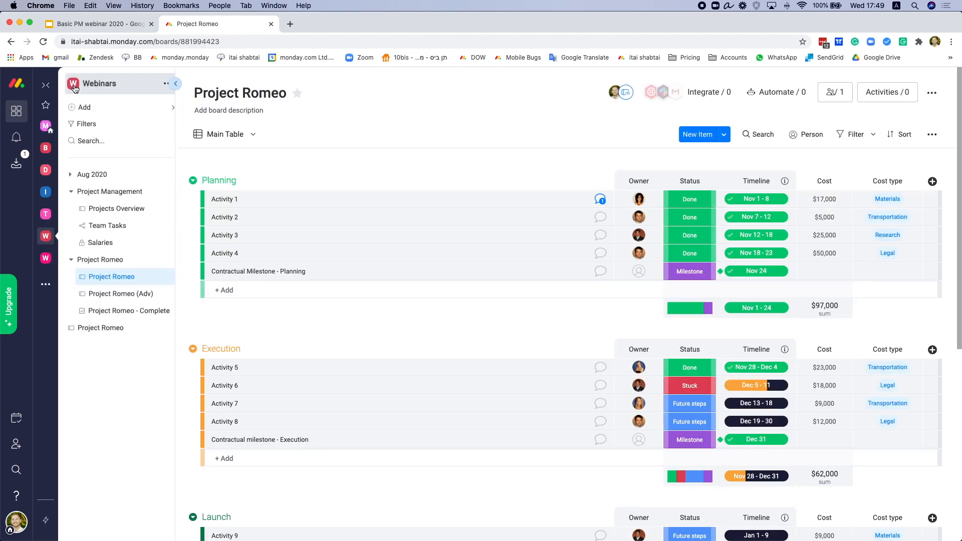
pyautogui.click(134, 298)
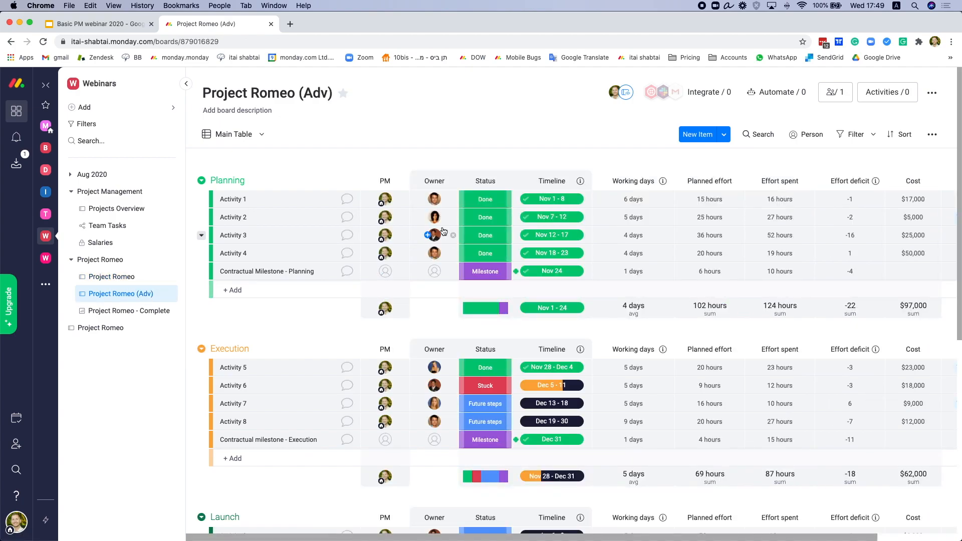
pyautogui.click(186, 84)
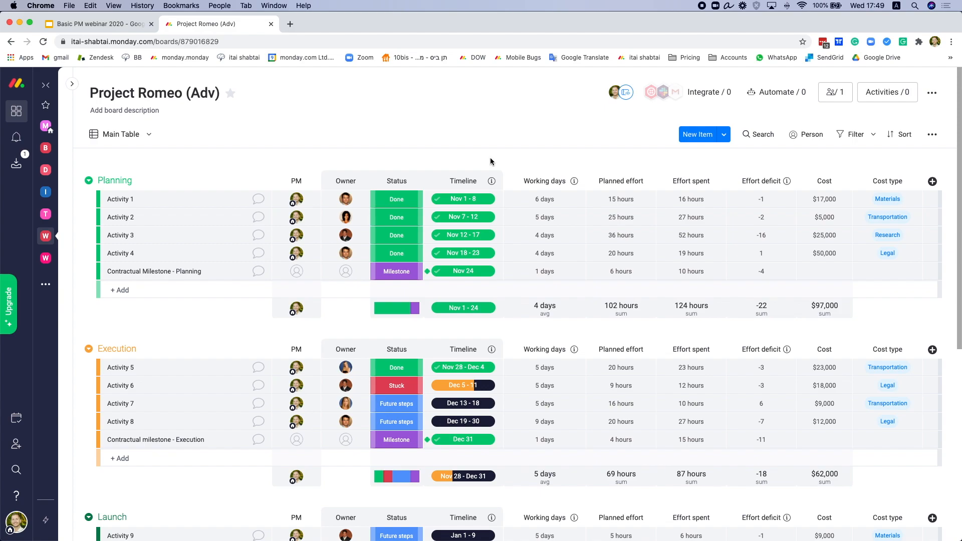
pyautogui.click(760, 135)
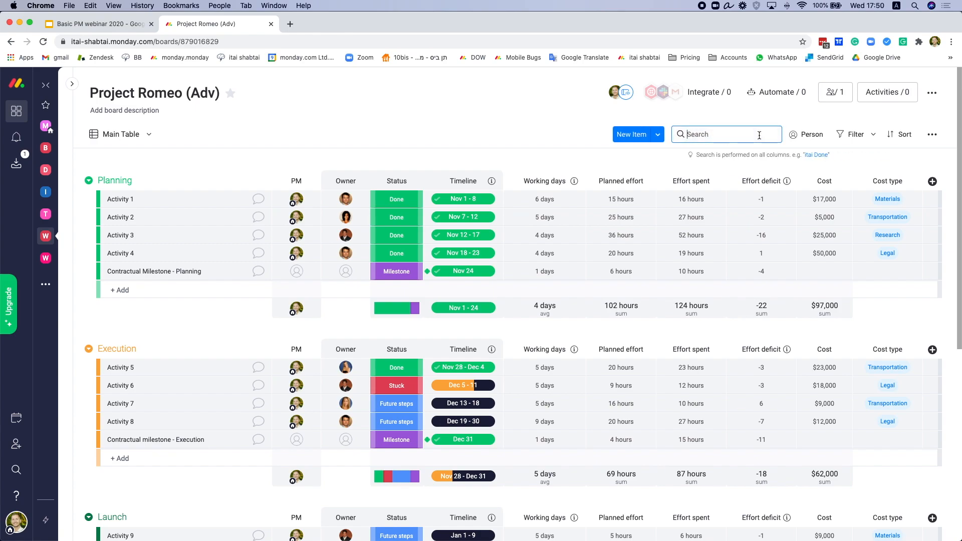
pyautogui.write('activity 1')
pyautogui.press('BackSpace')
pyautogui.press('BackSpace')
pyautogui.press('BackSpace')
pyautogui.press('BackSpace')
pyautogui.press('BackSpace')
pyautogui.press('BackSpace')
pyautogui.press('BackSpace')
pyautogui.press('BackSpace')
pyautogui.write('joey ')
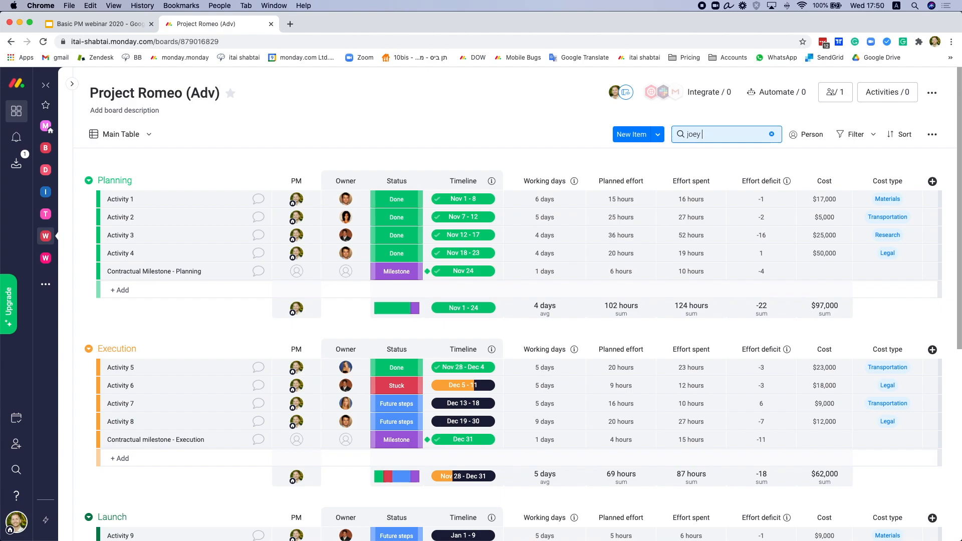
pyautogui.write('tr')
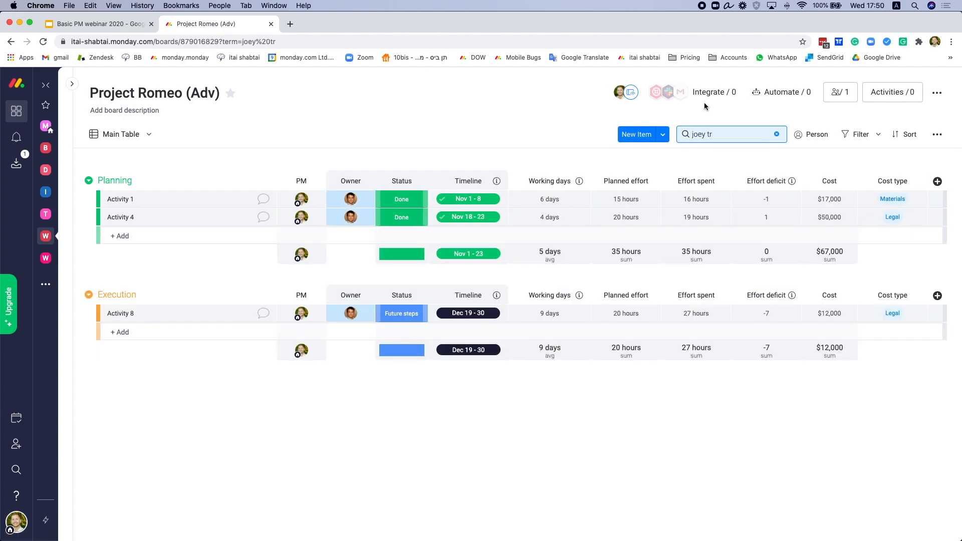
pyautogui.click(777, 136)
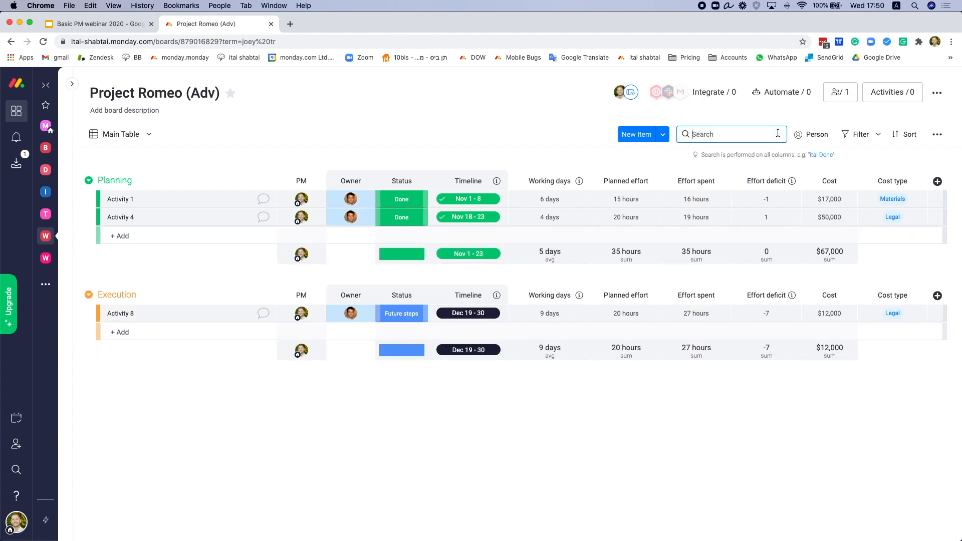
pyautogui.click(808, 136)
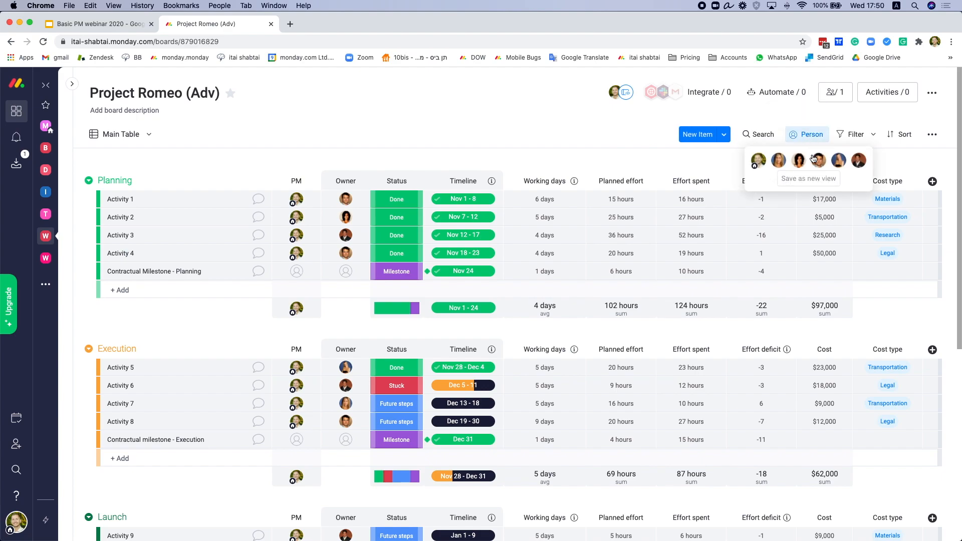
pyautogui.click(779, 161)
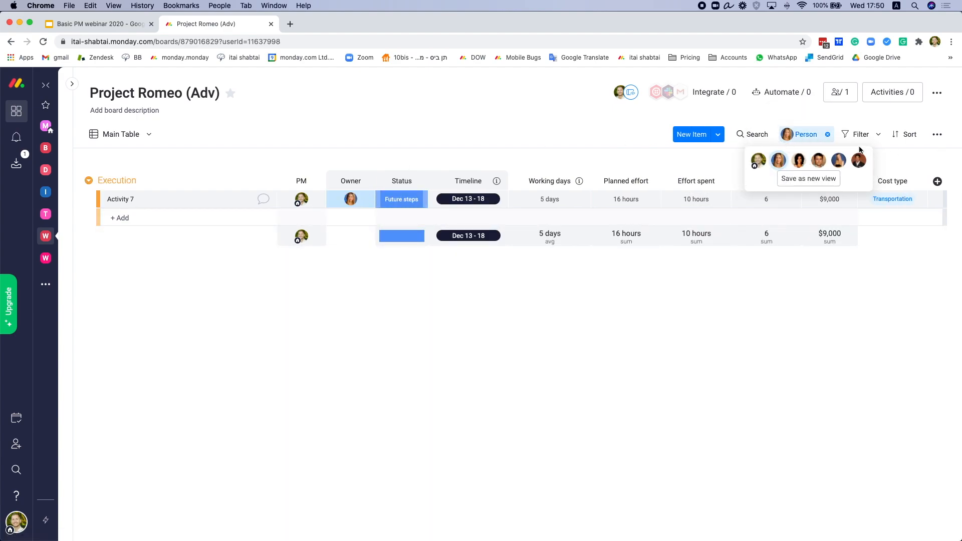
pyautogui.click(828, 134)
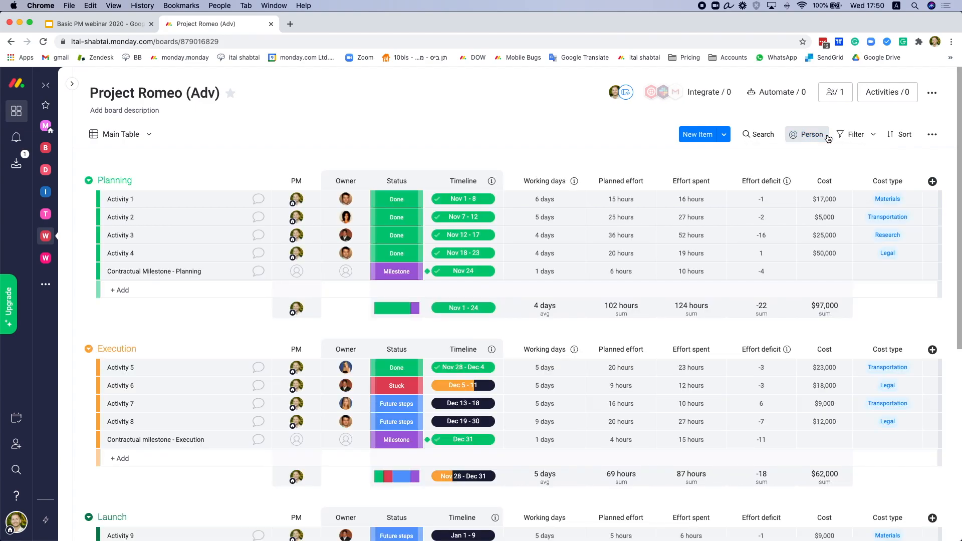
# Step: Add a custom filter with Owner 'is any of' one chosen person
pyautogui.click(857, 135)
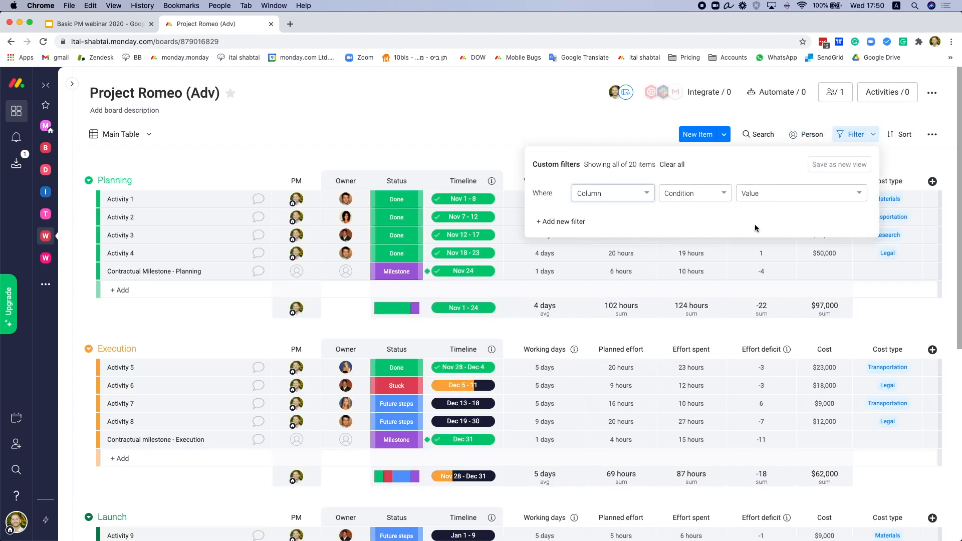
pyautogui.click(632, 199)
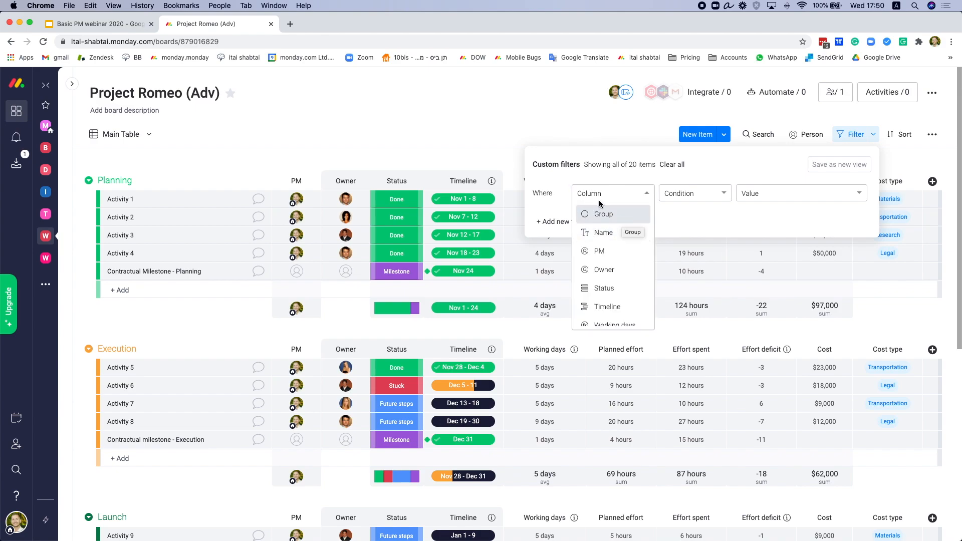
pyautogui.click(685, 179)
pyautogui.click(641, 199)
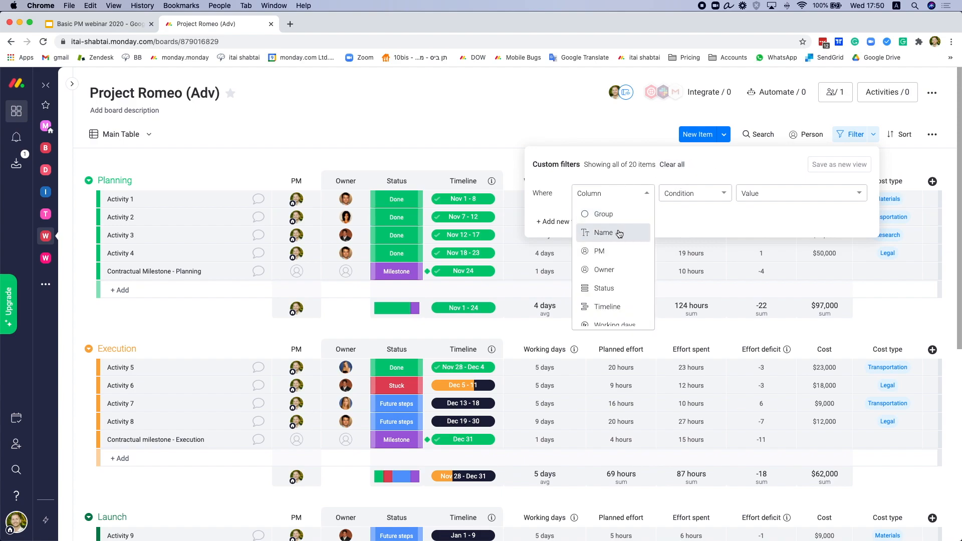
pyautogui.click(614, 269)
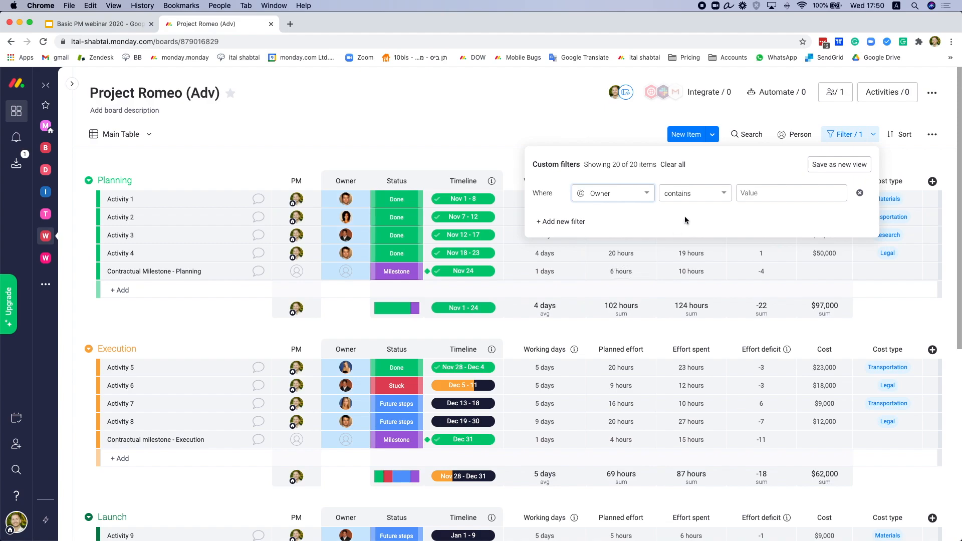
pyautogui.click(712, 195)
pyautogui.click(785, 195)
pyautogui.click(722, 193)
pyautogui.scroll(-1, 699, 269)
pyautogui.click(699, 271)
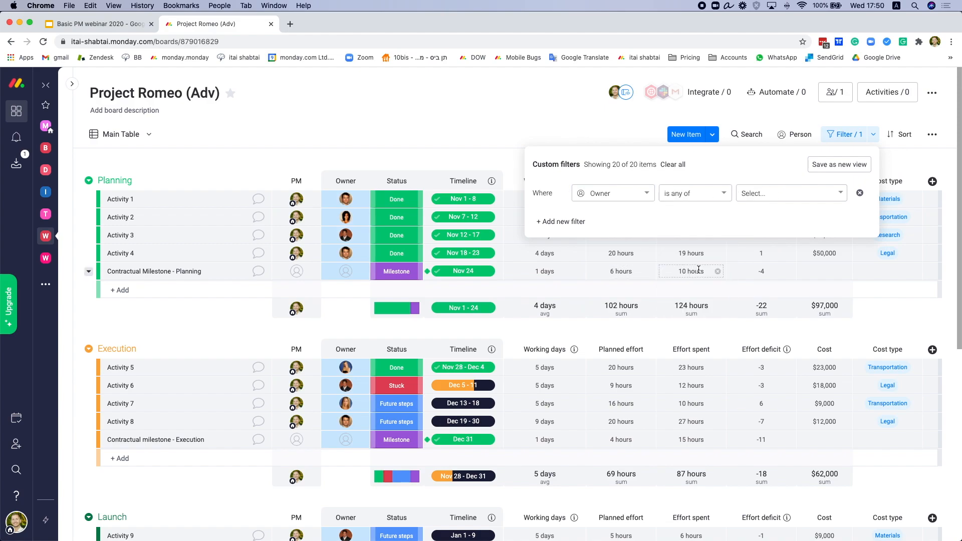
pyautogui.click(783, 195)
pyautogui.click(778, 234)
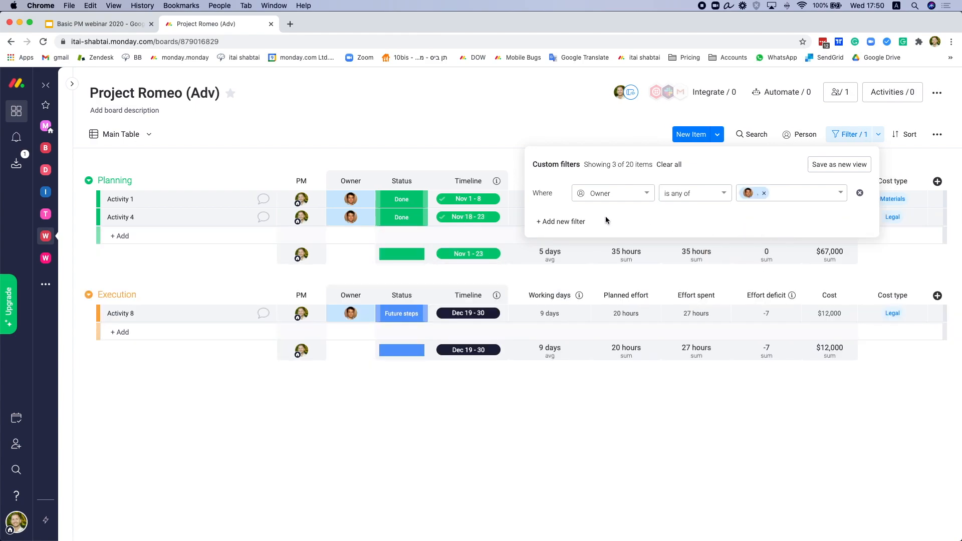
# Step: Add a second filter Status 'is not' Done, leaving only Activity 8
pyautogui.click(571, 222)
pyautogui.click(603, 220)
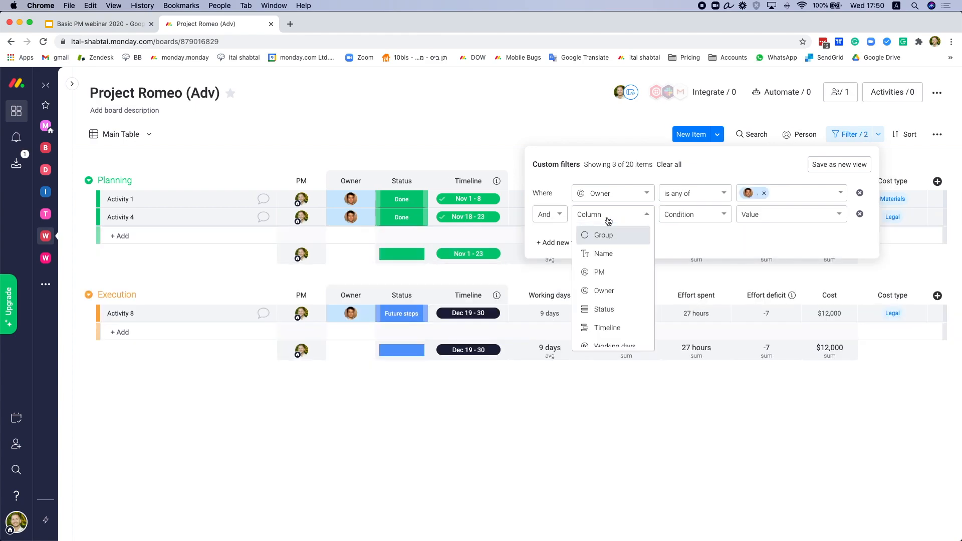
pyautogui.click(605, 307)
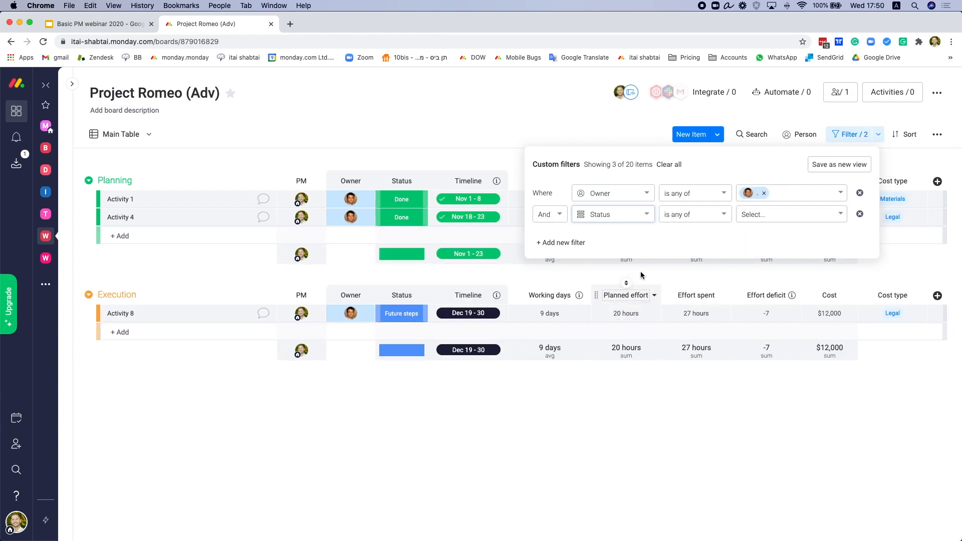
pyautogui.click(707, 219)
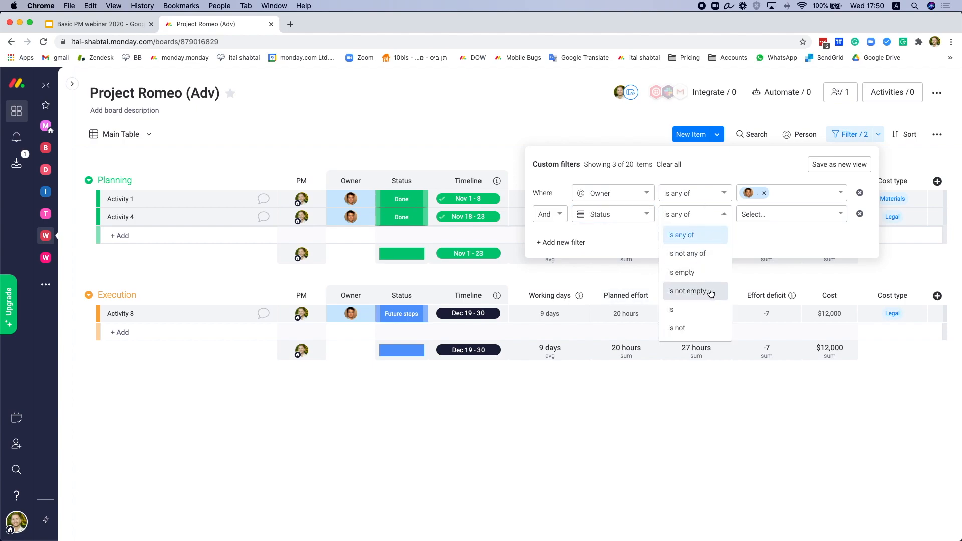
pyautogui.click(696, 326)
pyautogui.click(785, 216)
pyautogui.click(764, 256)
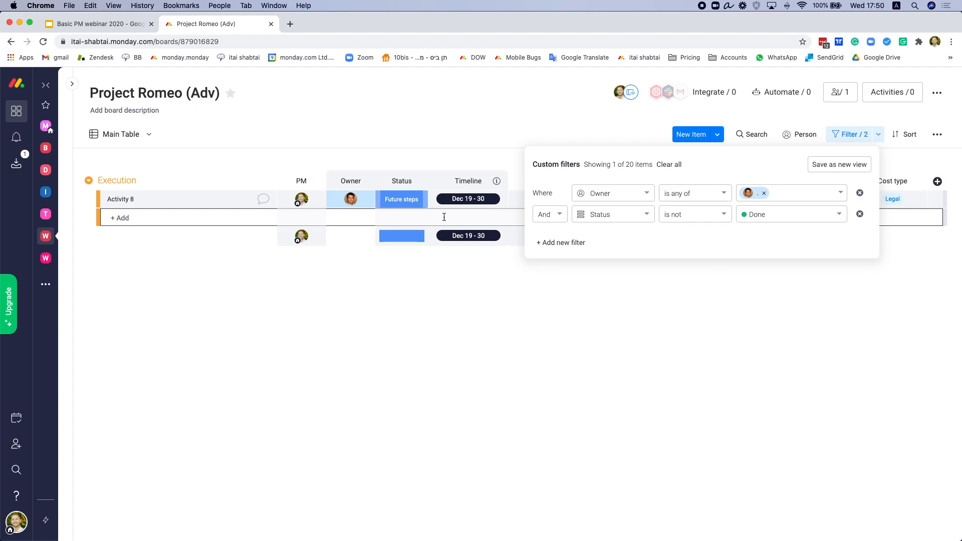
# Step: Save the filters as a new board view named after the owner
pyautogui.click(826, 164)
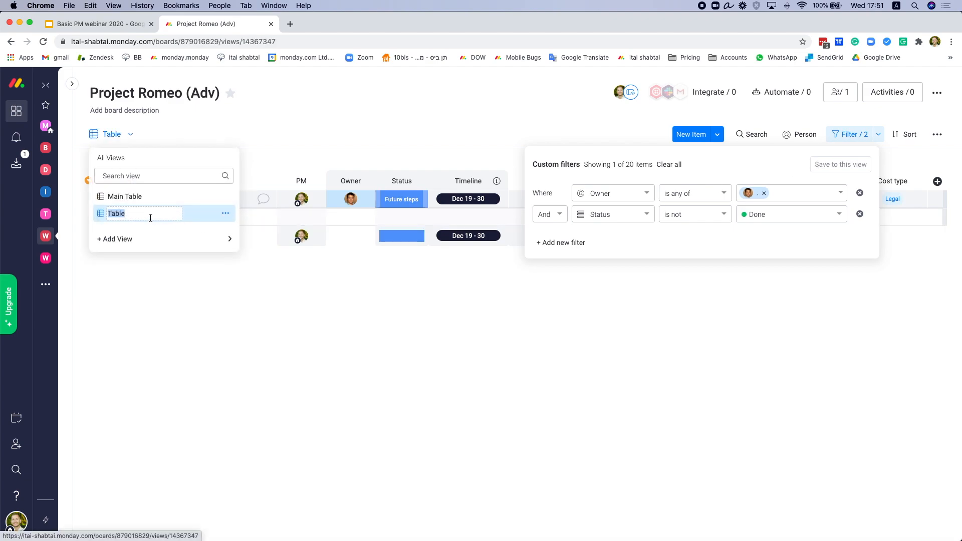
pyautogui.write('Joey')
pyautogui.press('Return')
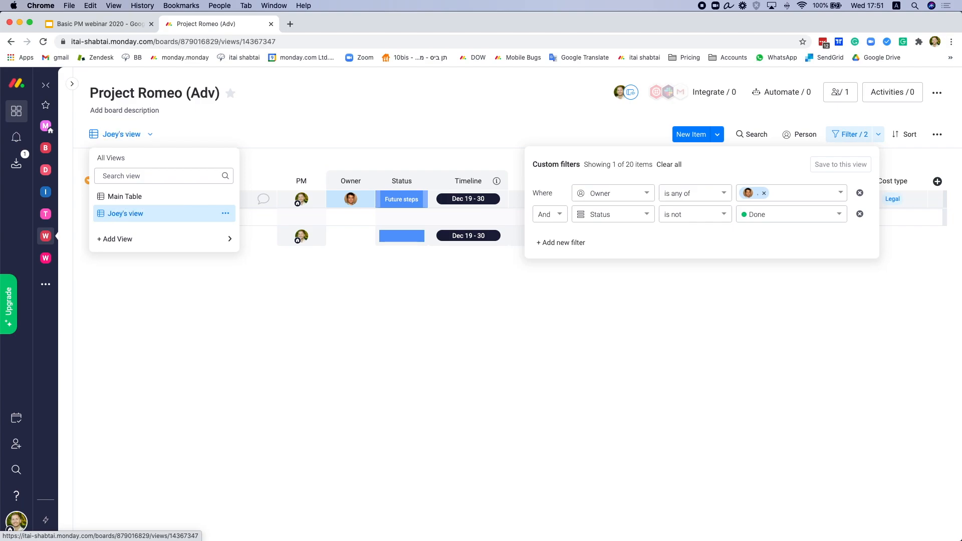
# Step: Switch between the saved view and Main Table, ending on the unfiltered Main Table
pyautogui.click(148, 198)
pyautogui.click(133, 136)
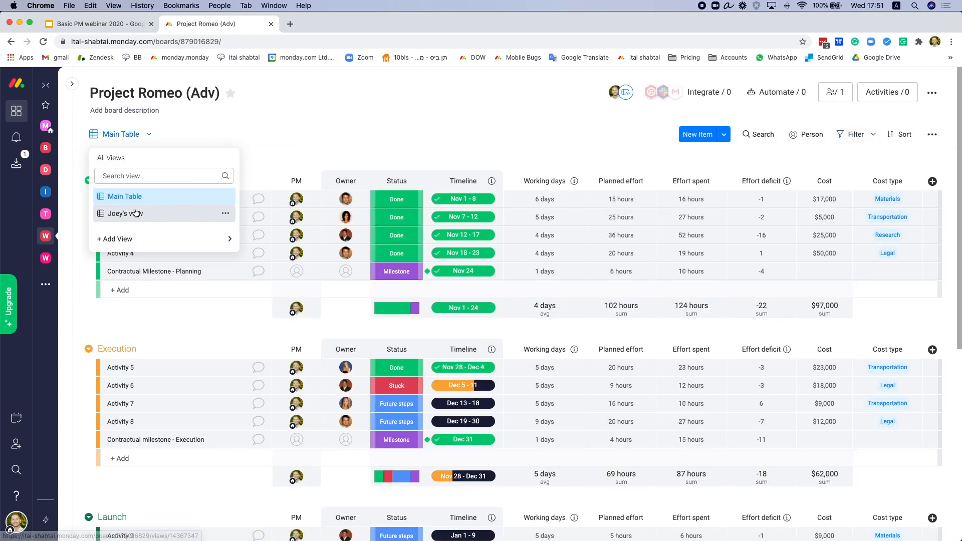
pyautogui.click(135, 212)
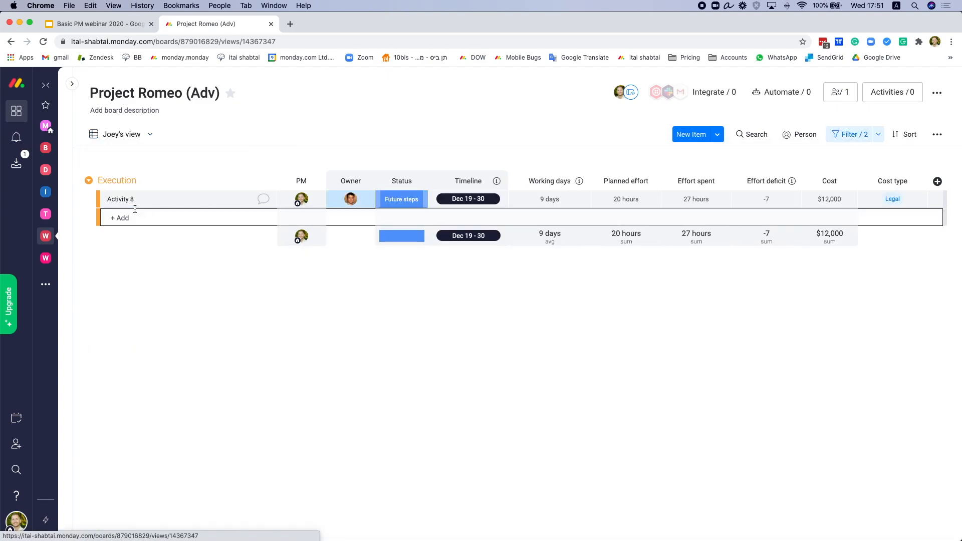
pyautogui.click(141, 138)
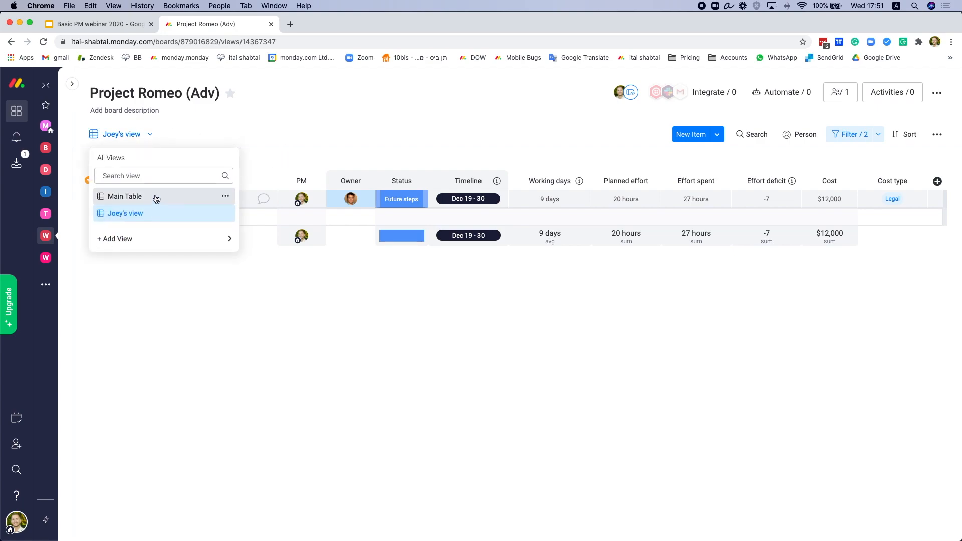
pyautogui.click(156, 199)
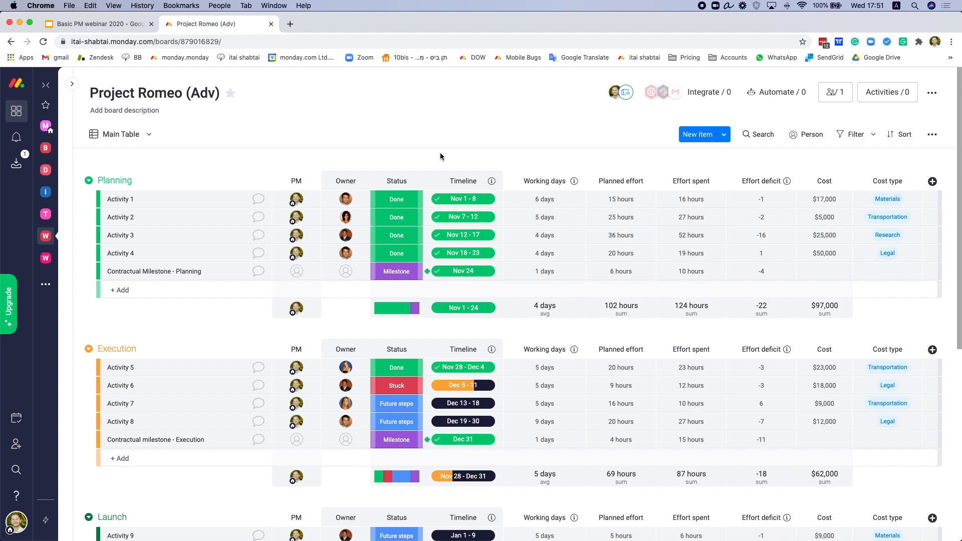
pyautogui.click(17, 471)
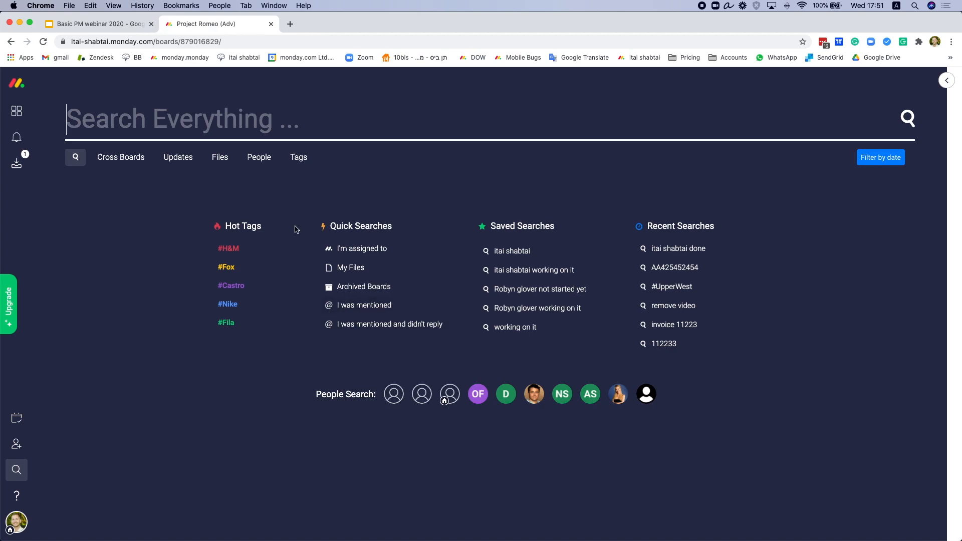
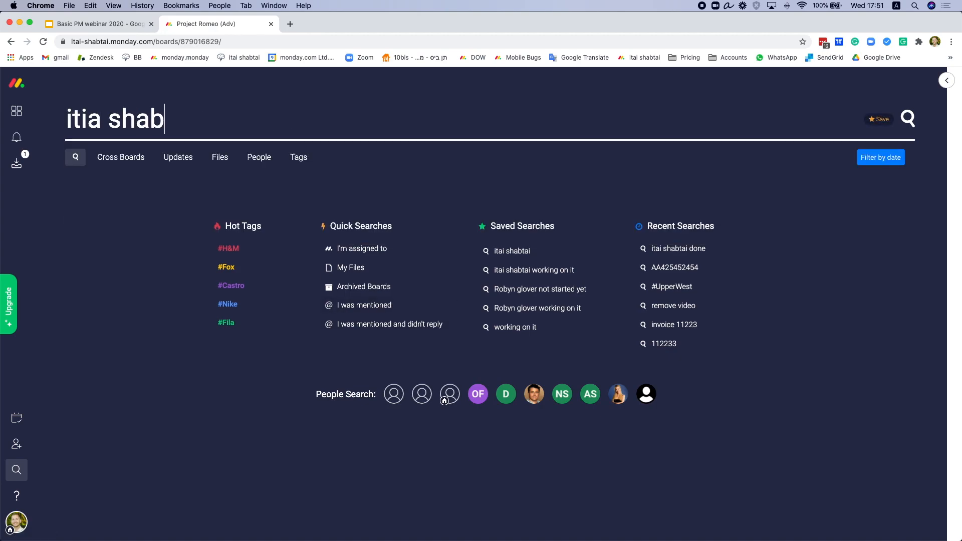
pyautogui.press('Return')
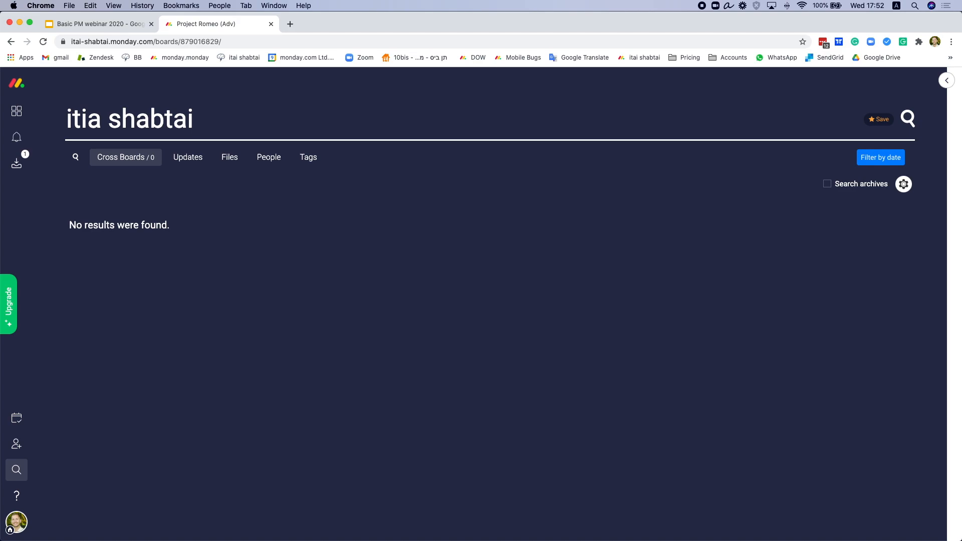
pyautogui.press('BackSpace')
pyautogui.press('BackSpace')
pyautogui.press('BackSpace')
pyautogui.press('BackSpace')
pyautogui.press('BackSpace')
pyautogui.press('BackSpace')
pyautogui.press('BackSpace')
pyautogui.press('BackSpace')
pyautogui.press('BackSpace')
pyautogui.press('BackSpace')
pyautogui.write('aish')
pyautogui.press('BackSpace')
pyautogui.press('BackSpace')
pyautogui.write('shab')
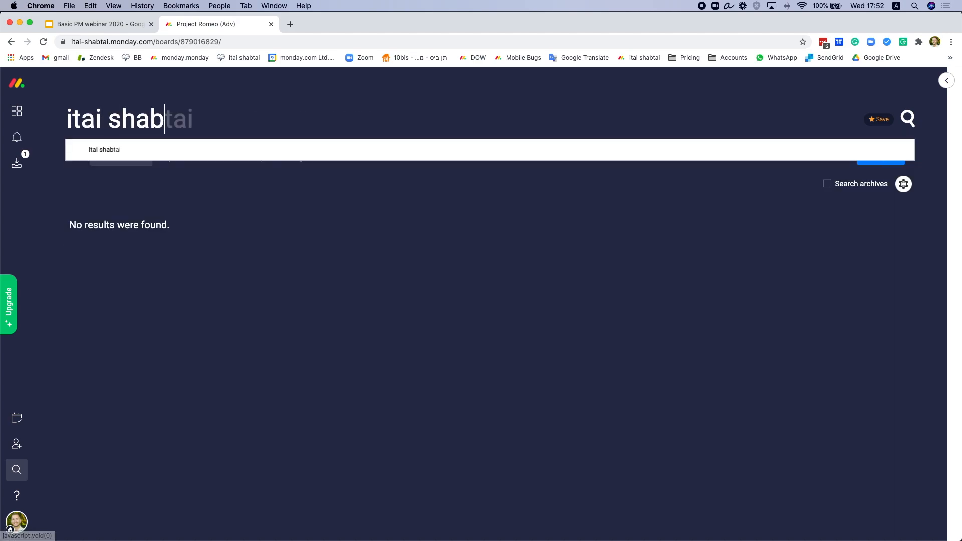
pyautogui.write('tai')
pyautogui.press('Return')
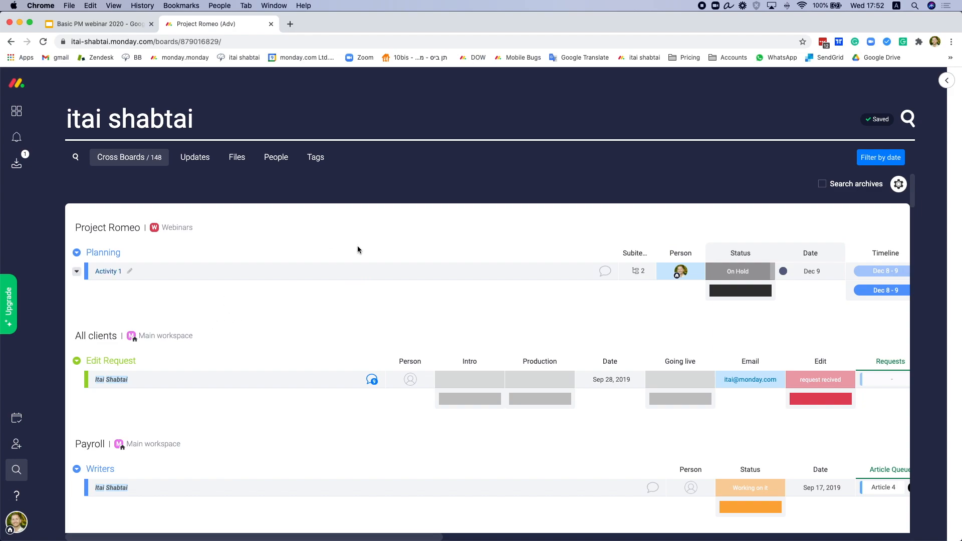
pyautogui.scroll(-5, 266, 351)
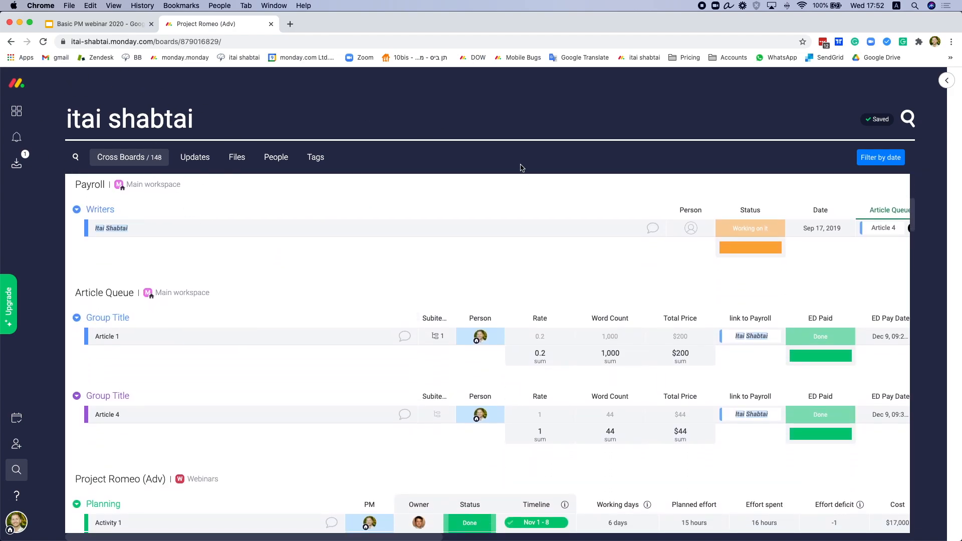
pyautogui.scroll(-1, 363, 247)
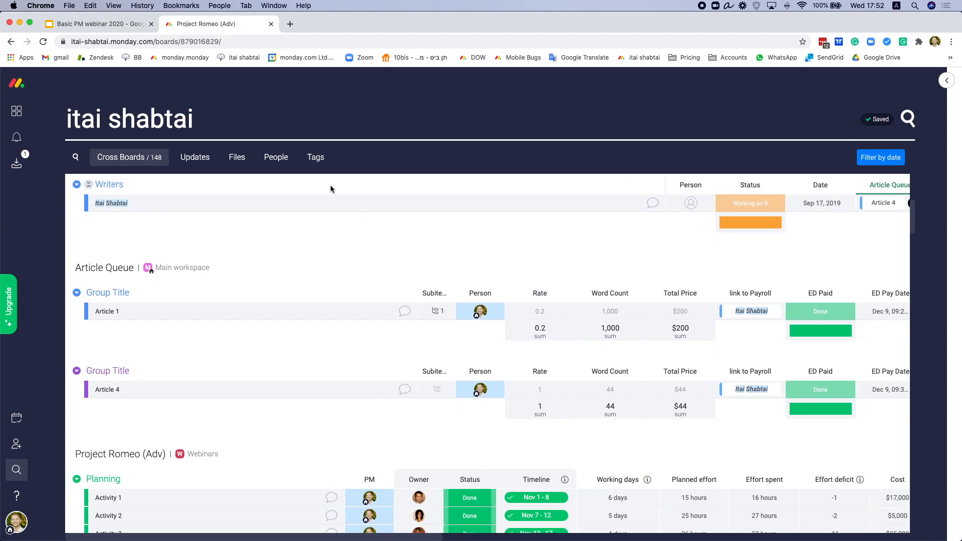
pyautogui.scroll(-1, 335, 186)
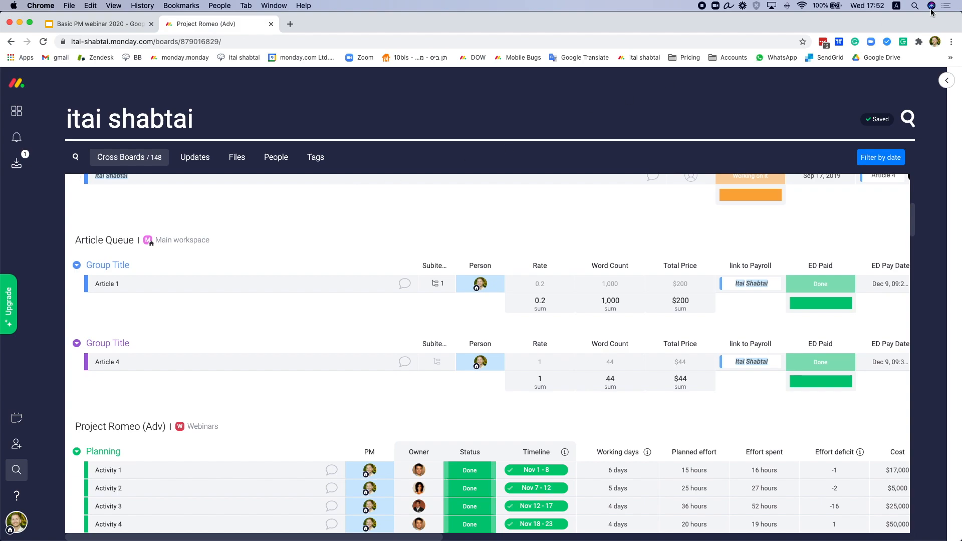
pyautogui.click(947, 81)
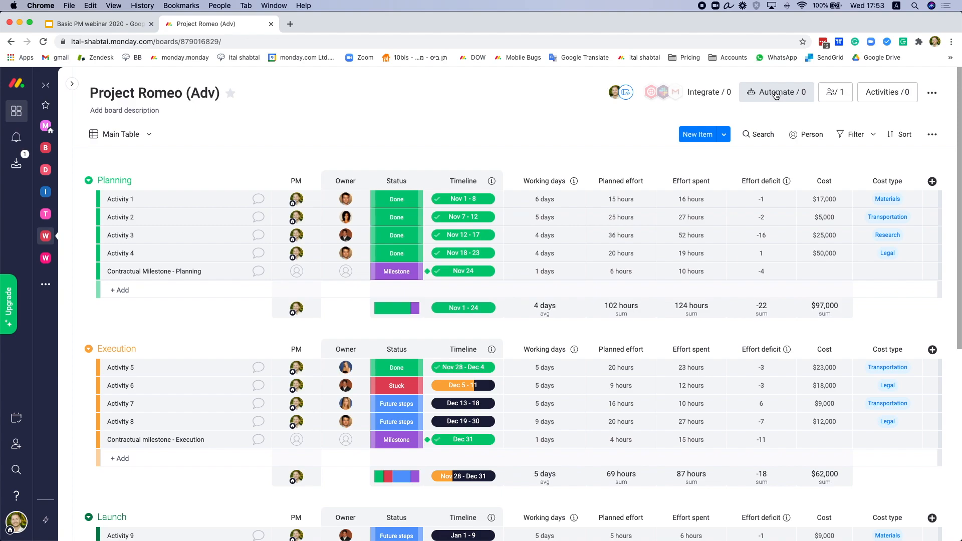
# Step: Pick the 'When a status changes to something, notify someone' template under Notifications
pyautogui.click(775, 94)
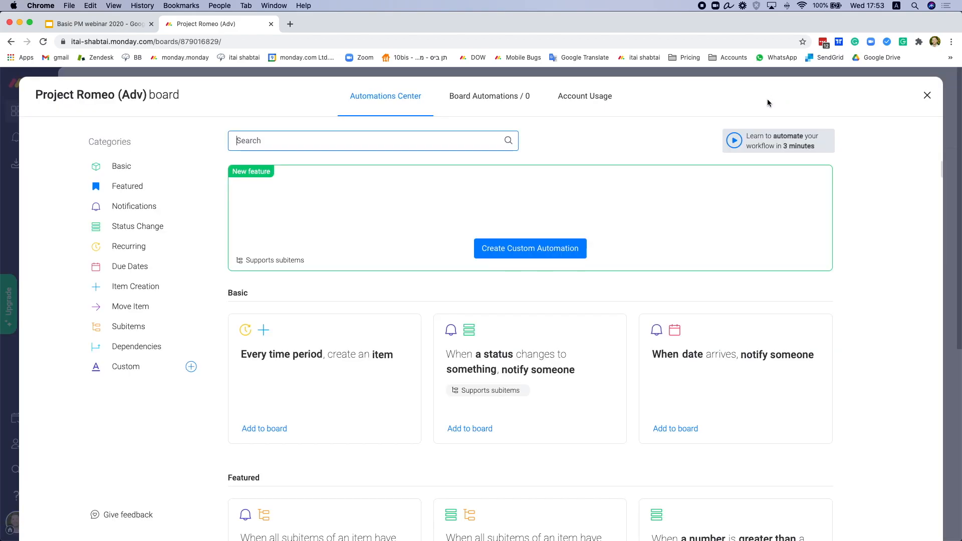
pyautogui.scroll(-8, 386, 311)
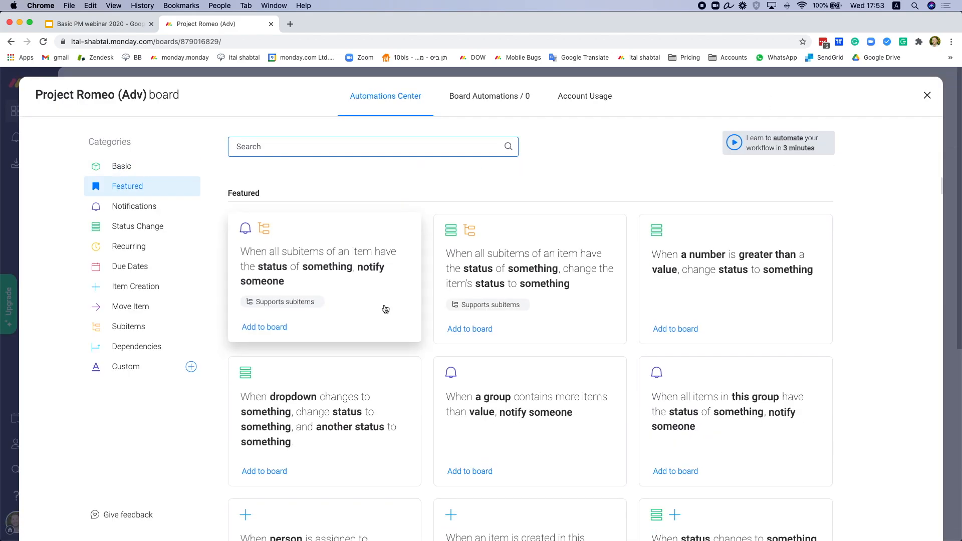
pyautogui.scroll(-10, 386, 310)
pyautogui.scroll(9, 427, 317)
pyautogui.scroll(8, 427, 317)
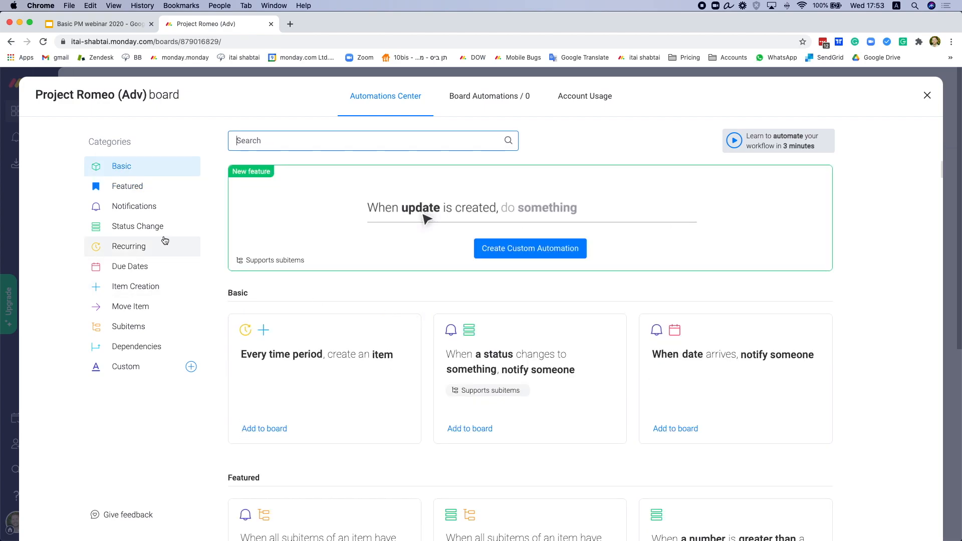
pyautogui.click(143, 207)
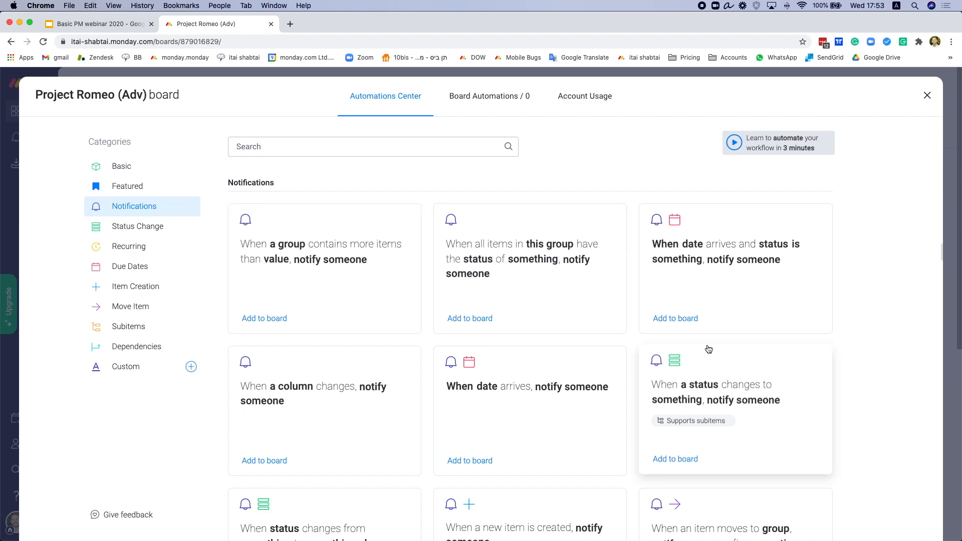
pyautogui.scroll(-1, 692, 301)
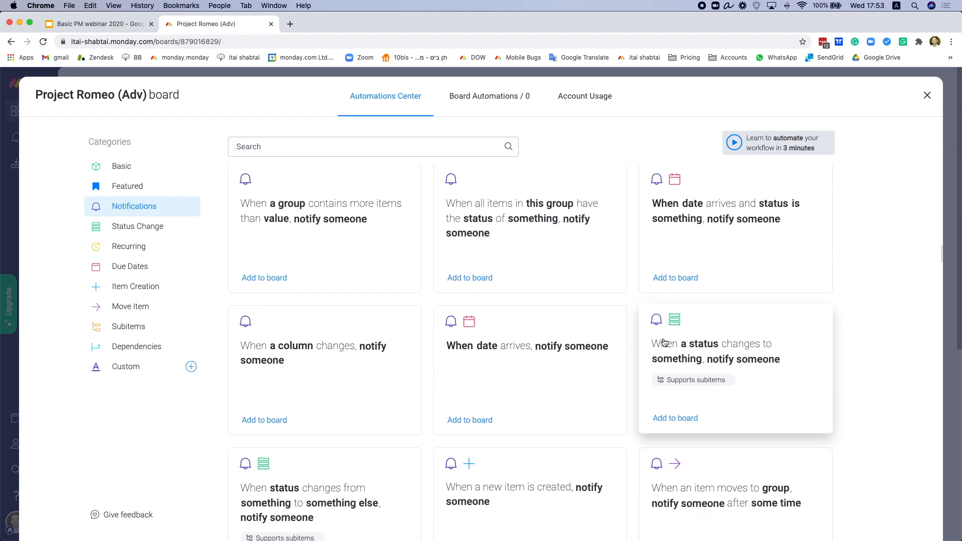
pyautogui.click(692, 340)
# Step: Set the automation trigger to Status changing to Done
pyautogui.click(352, 293)
pyautogui.click(350, 341)
pyautogui.click(515, 296)
pyautogui.click(507, 371)
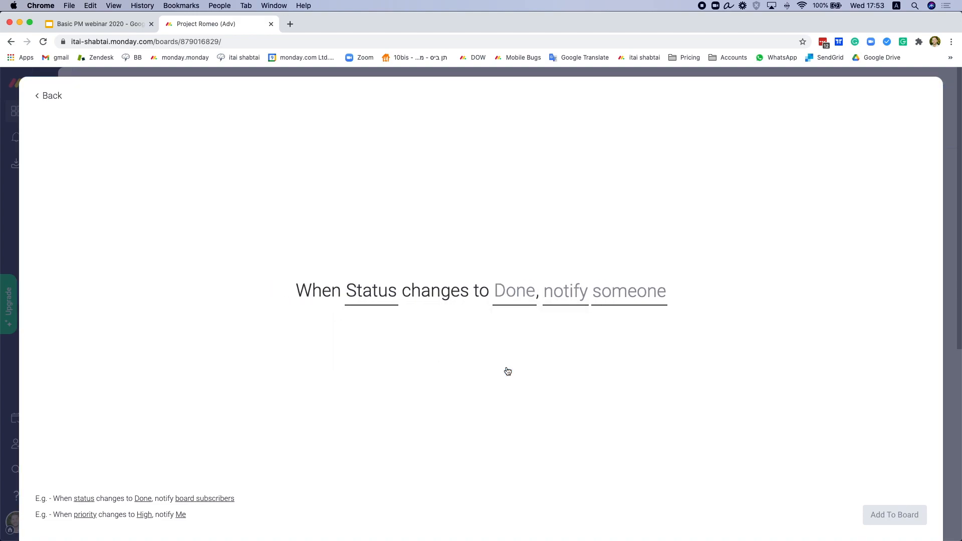
# Step: Set the notification message to '{item.name} is done!'
pyautogui.click(570, 303)
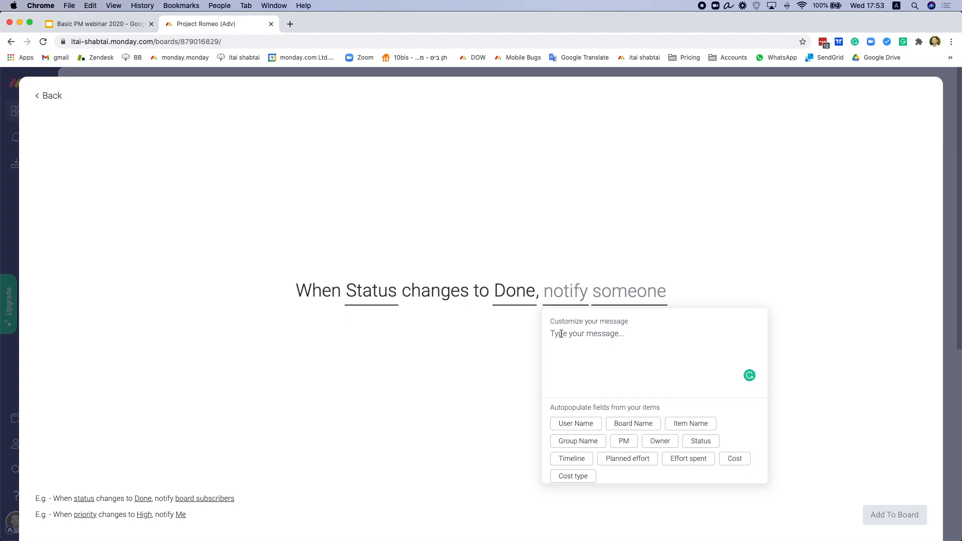
pyautogui.click(685, 424)
pyautogui.write('is done!')
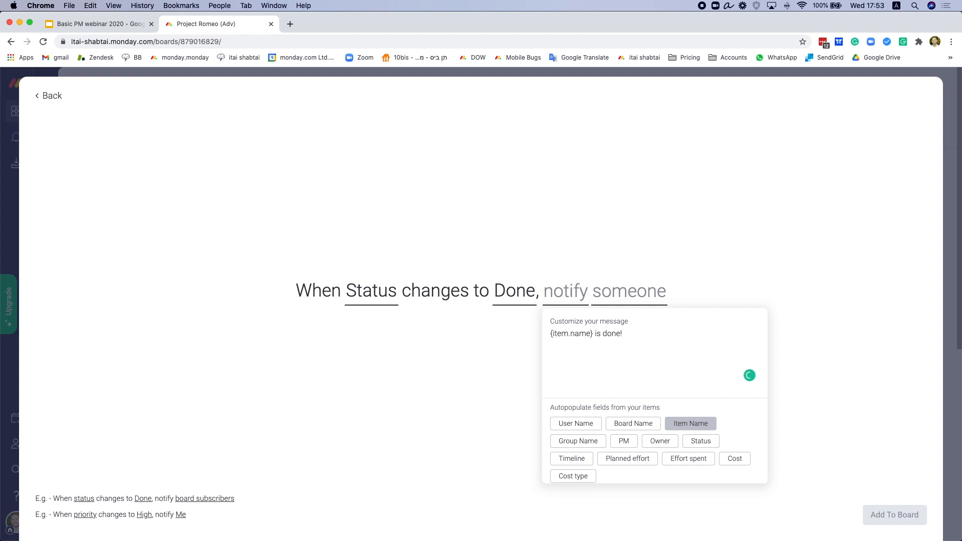
pyautogui.click(495, 400)
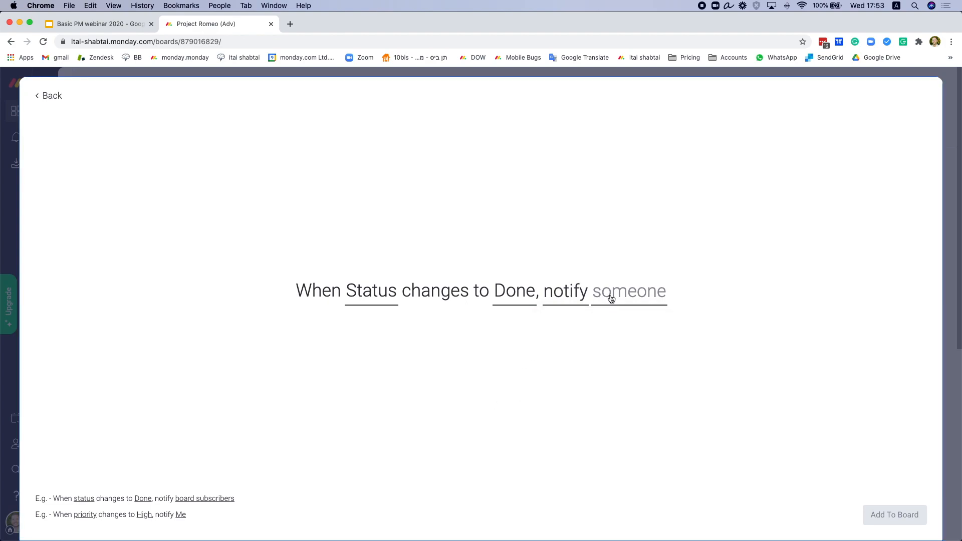
# Step: Choose the teammate to notify and add the automation to the board
pyautogui.click(612, 299)
pyautogui.click(625, 337)
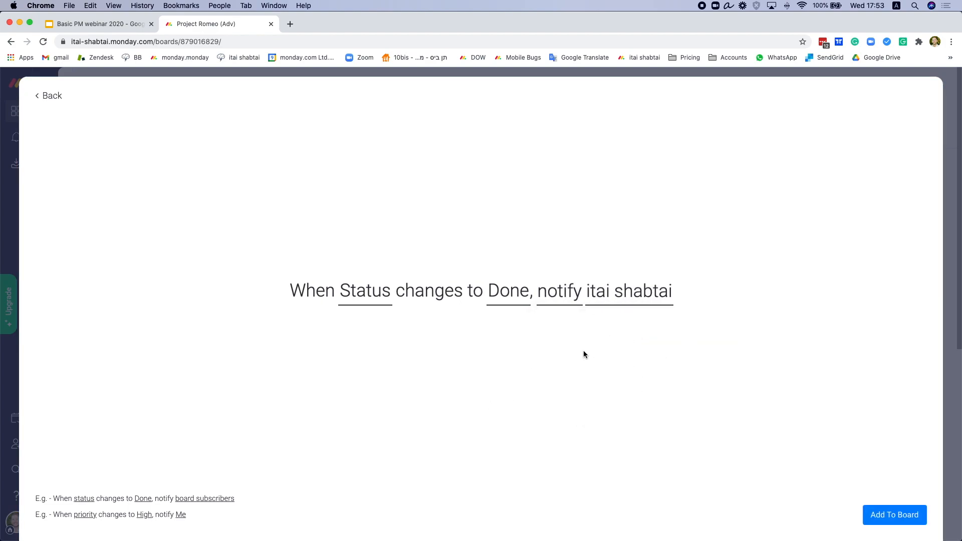
pyautogui.click(888, 510)
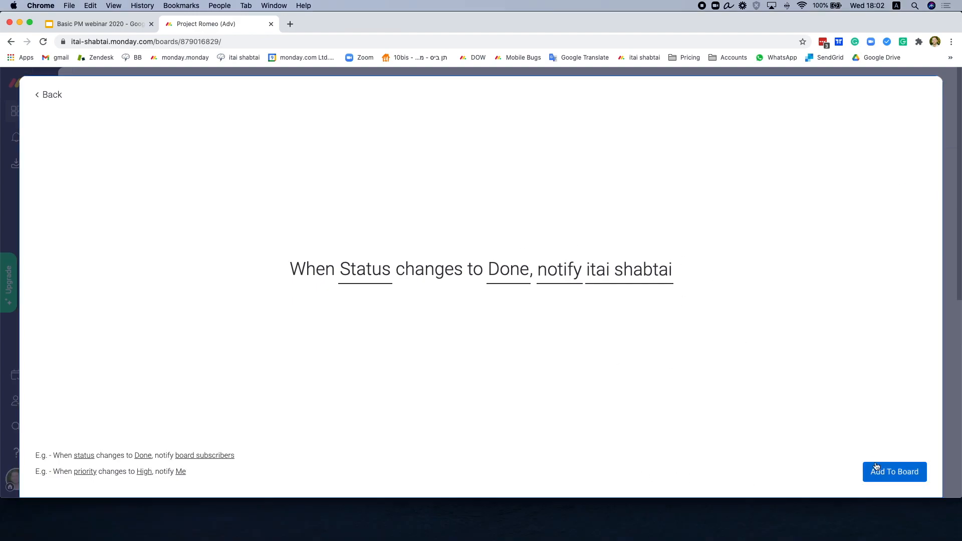
pyautogui.click(884, 473)
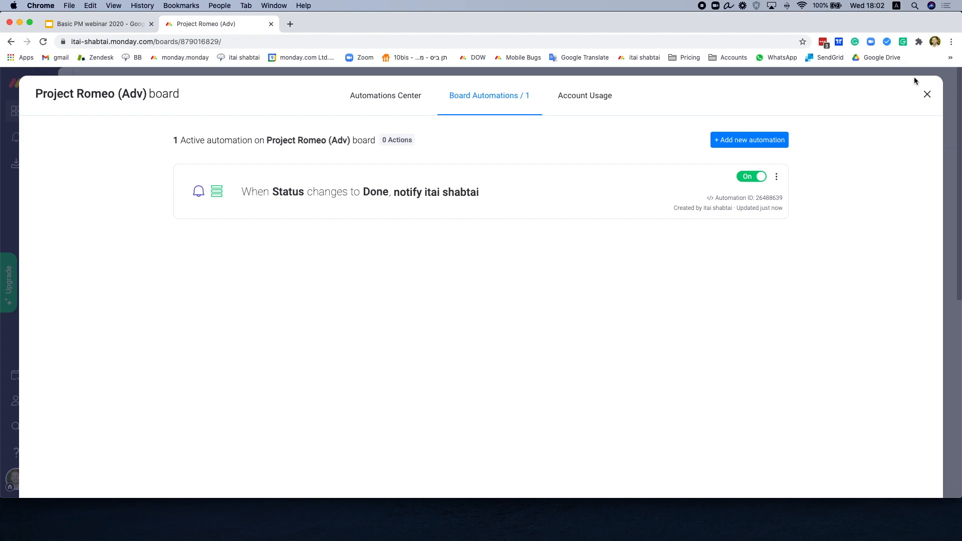
pyautogui.click(927, 95)
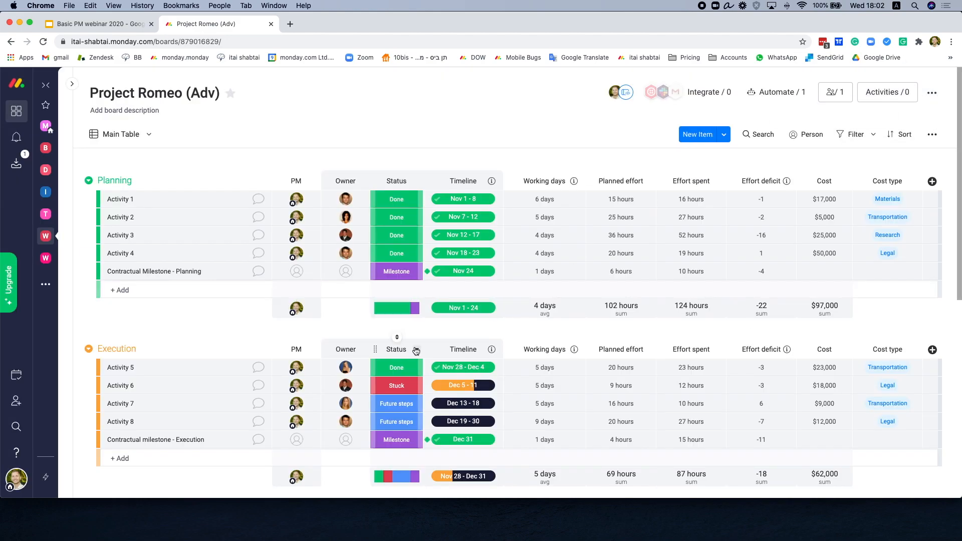
# Step: Change Activity 6's Status from Stuck to Done
pyautogui.scroll(-2, 416, 350)
pyautogui.click(398, 329)
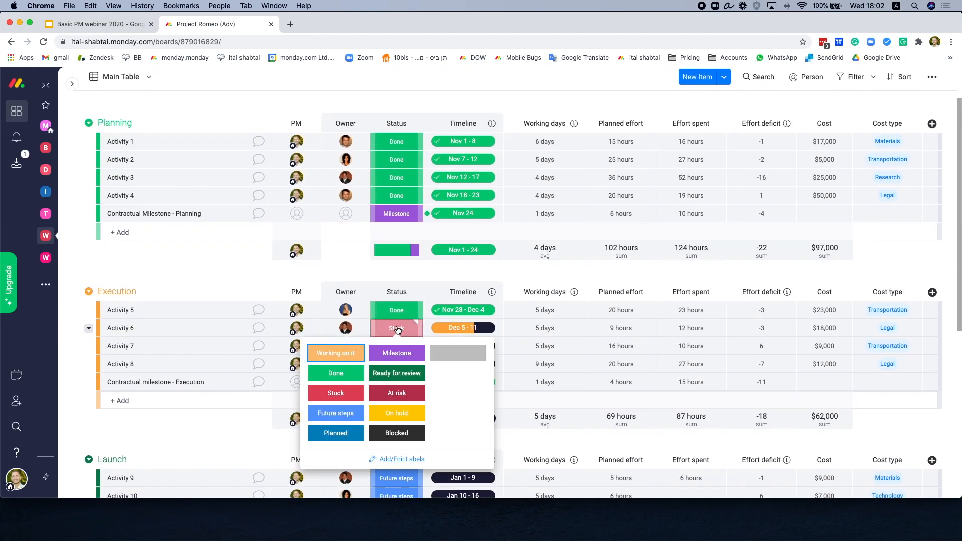
pyautogui.click(336, 373)
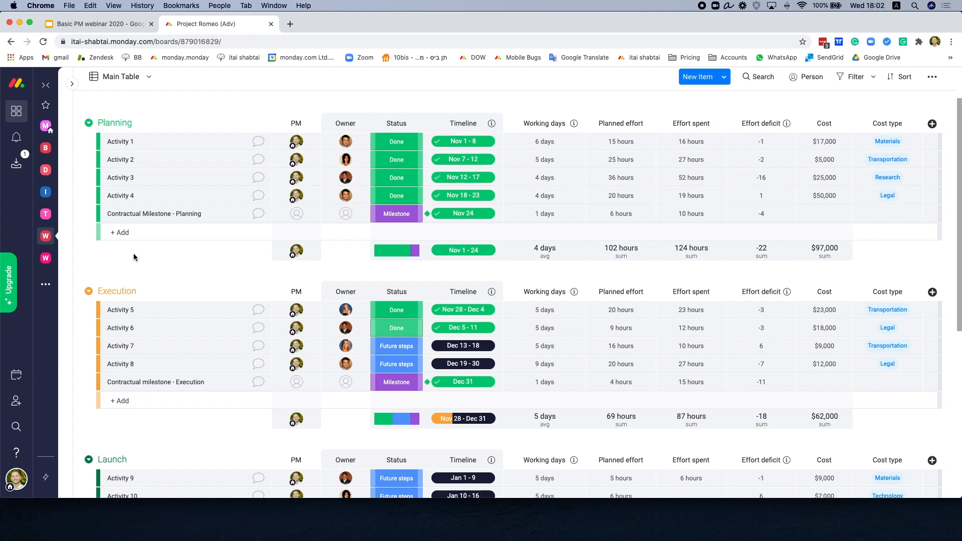
# Step: Reload the board and confirm the 'Activity 6 is done!' notification arrived
pyautogui.click(43, 43)
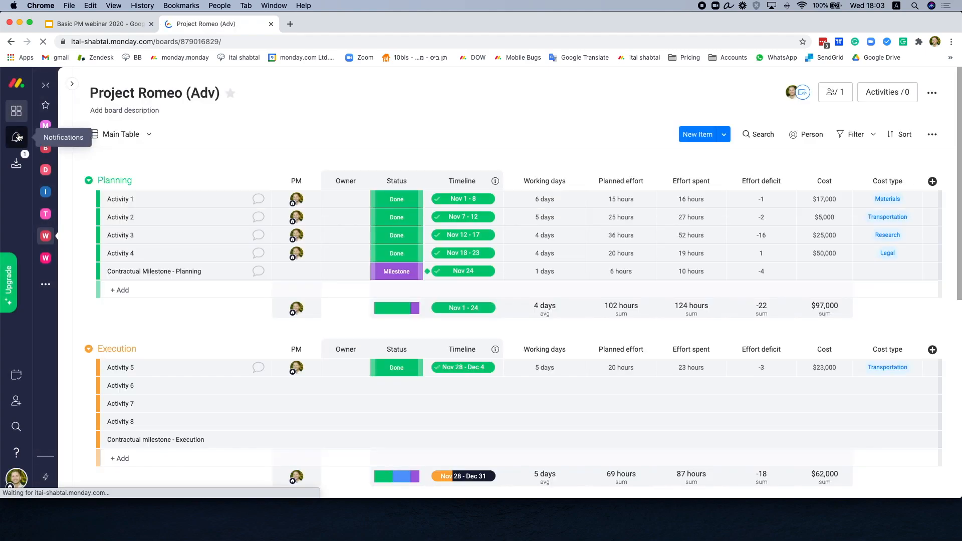
pyautogui.click(17, 137)
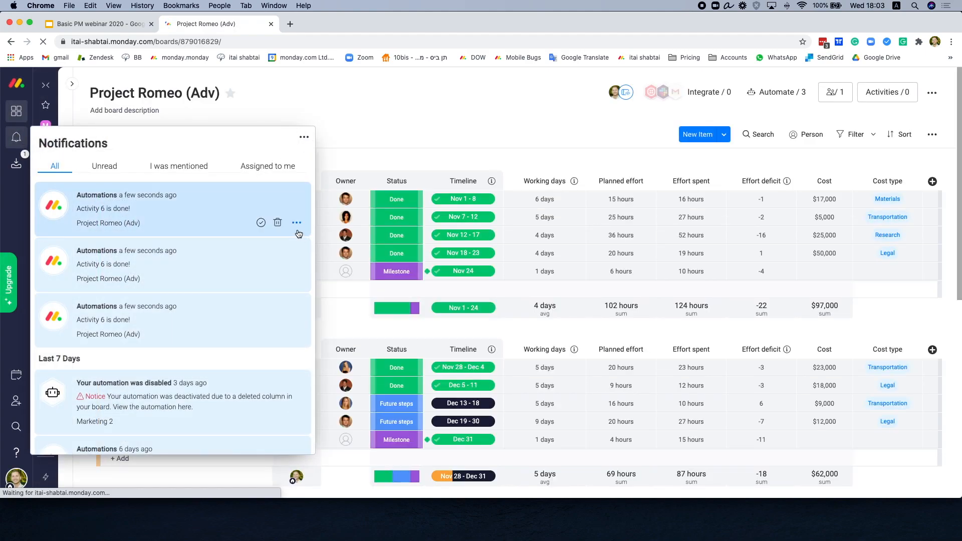
pyautogui.click(350, 116)
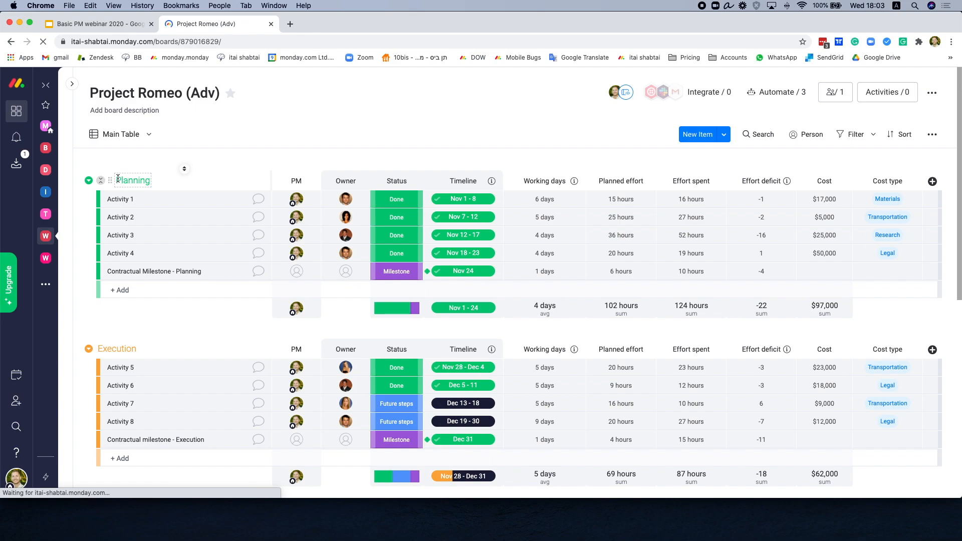
pyautogui.click(72, 84)
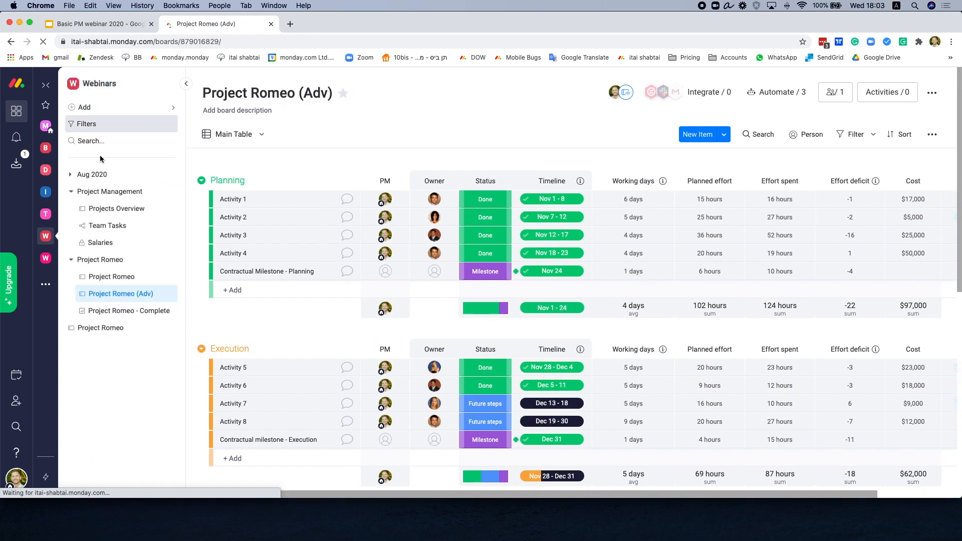
# Step: Open the Project Romeo - Complete dashboard showing the $175,000 overall cost, then briefly check the Add menu's templates
pyautogui.click(114, 312)
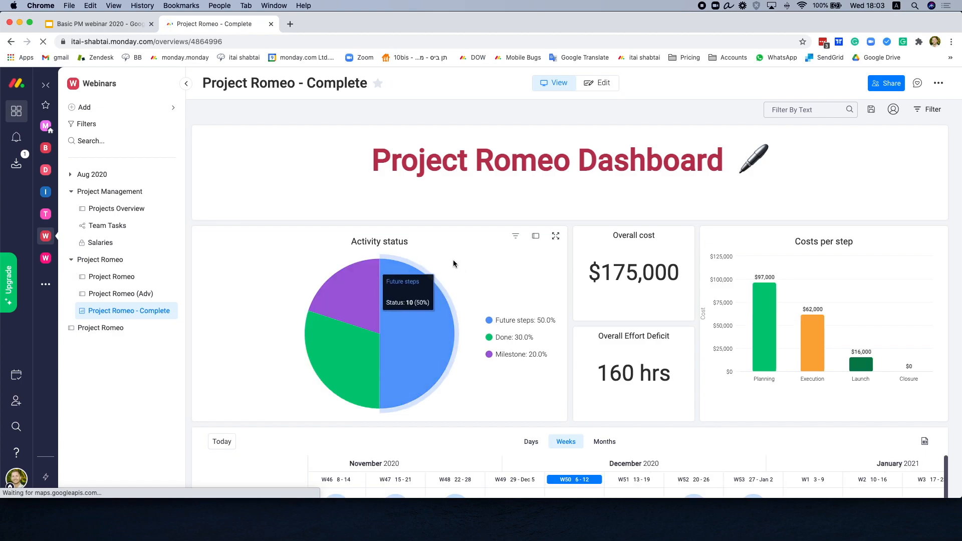
pyautogui.scroll(-1, 484, 214)
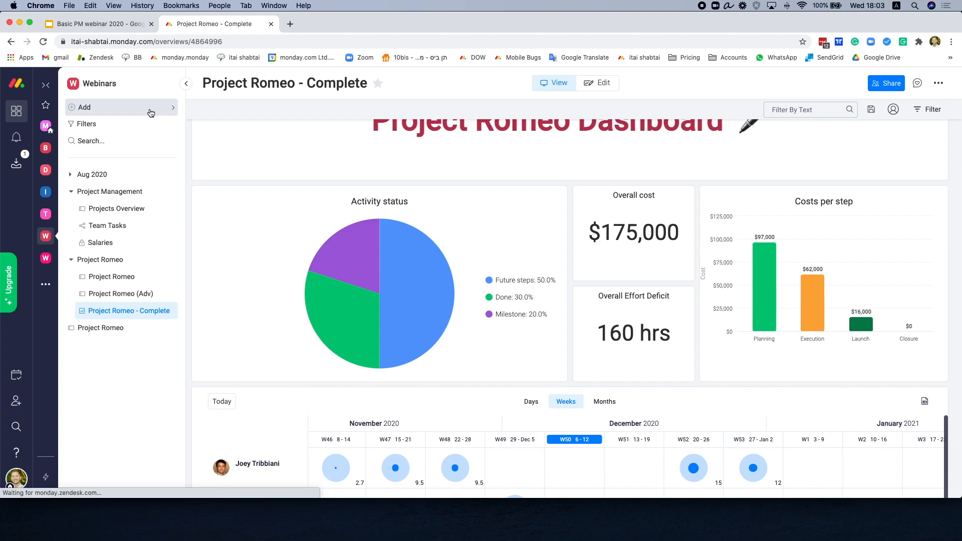
pyautogui.click(172, 108)
pyautogui.moveTo(311, 142)
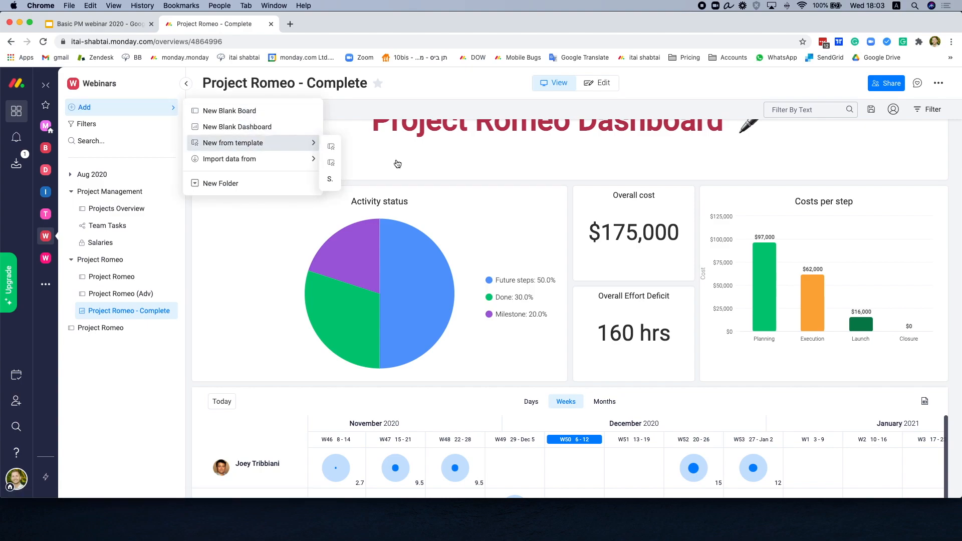
pyautogui.click(483, 187)
pyautogui.scroll(1, 481, 187)
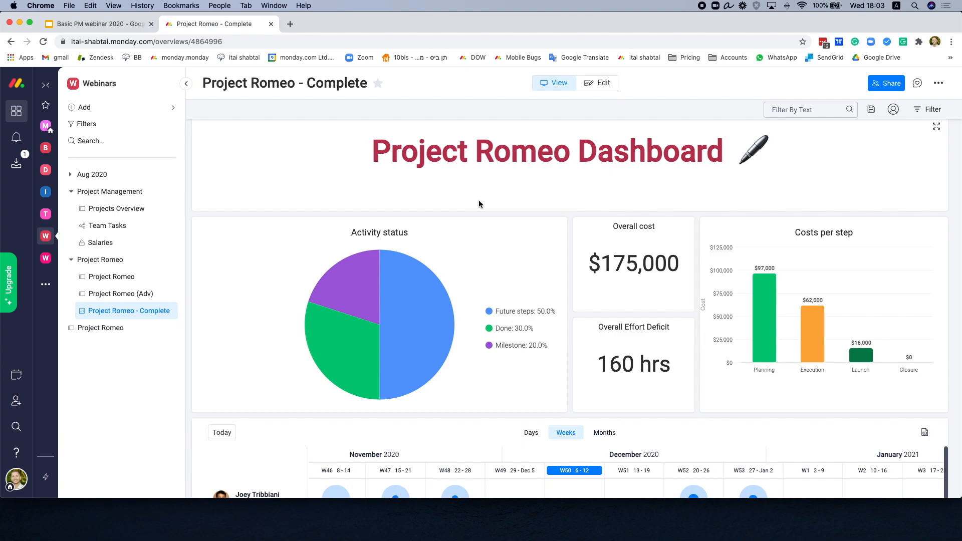
pyautogui.scroll(-2, 532, 243)
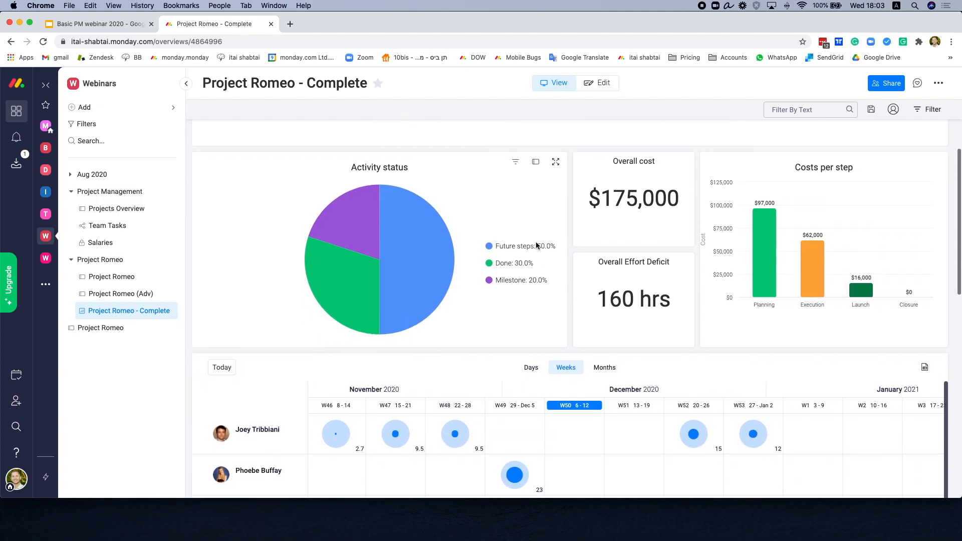
pyautogui.scroll(-2, 536, 245)
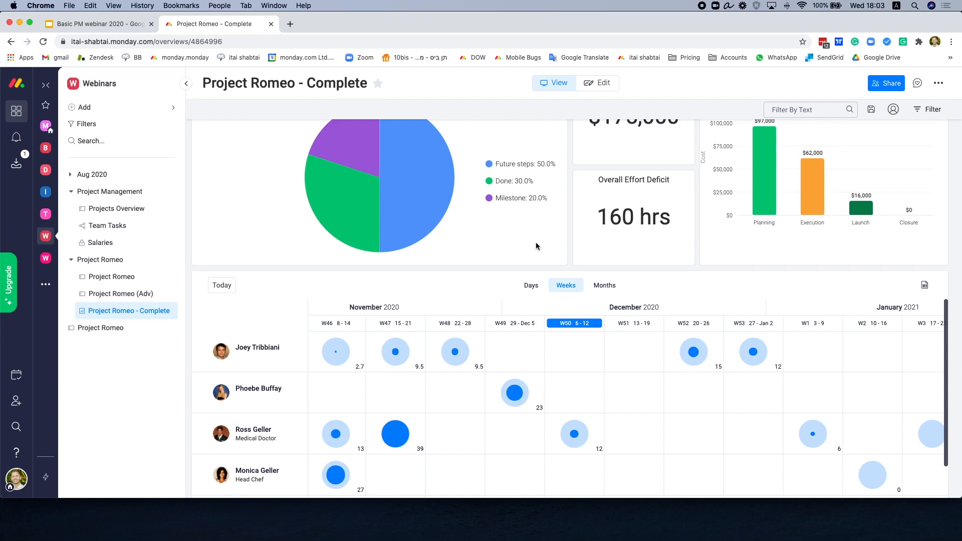
pyautogui.scroll(-1, 537, 243)
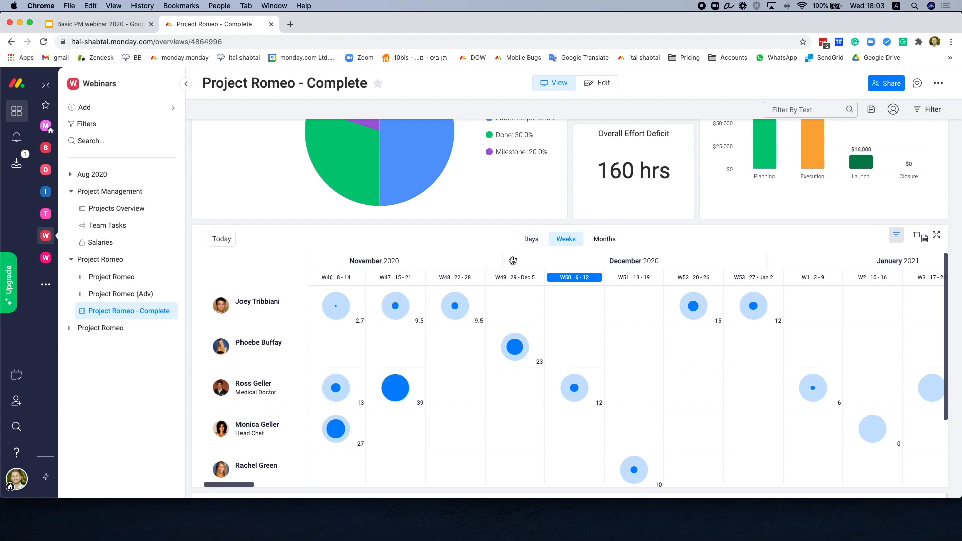
pyautogui.scroll(-1, 339, 236)
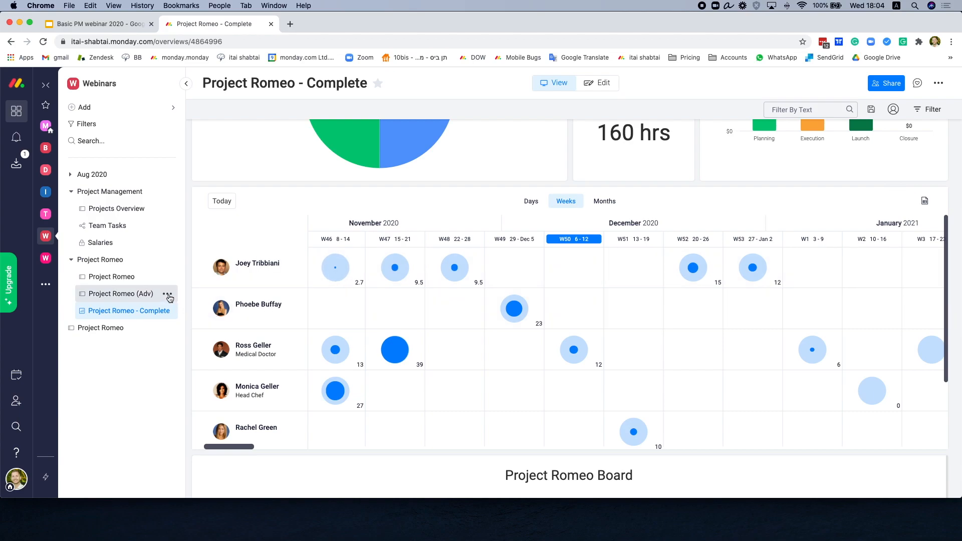
pyautogui.moveTo(452, 279)
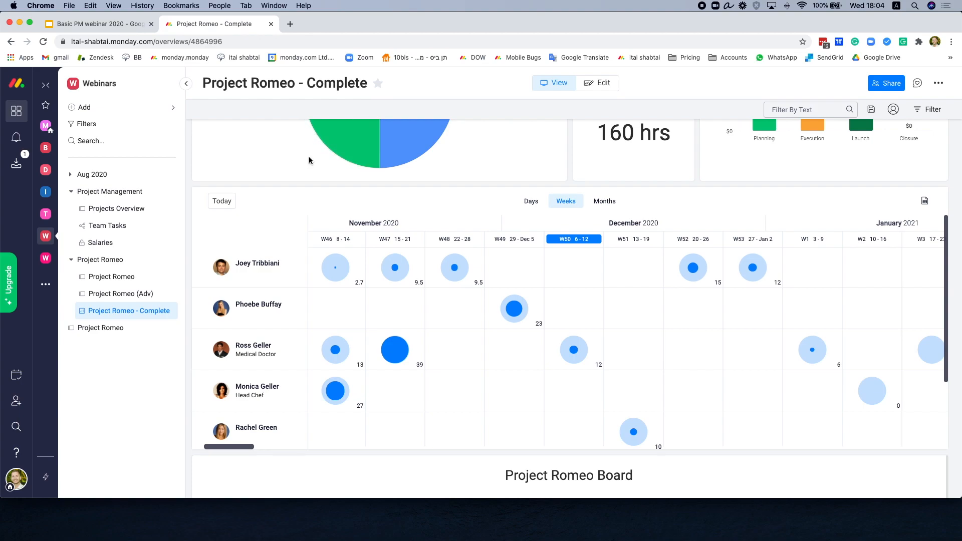
# Step: Bring up the Help 'How can we help?' dialog and step up through its suggestions
pyautogui.click(14, 452)
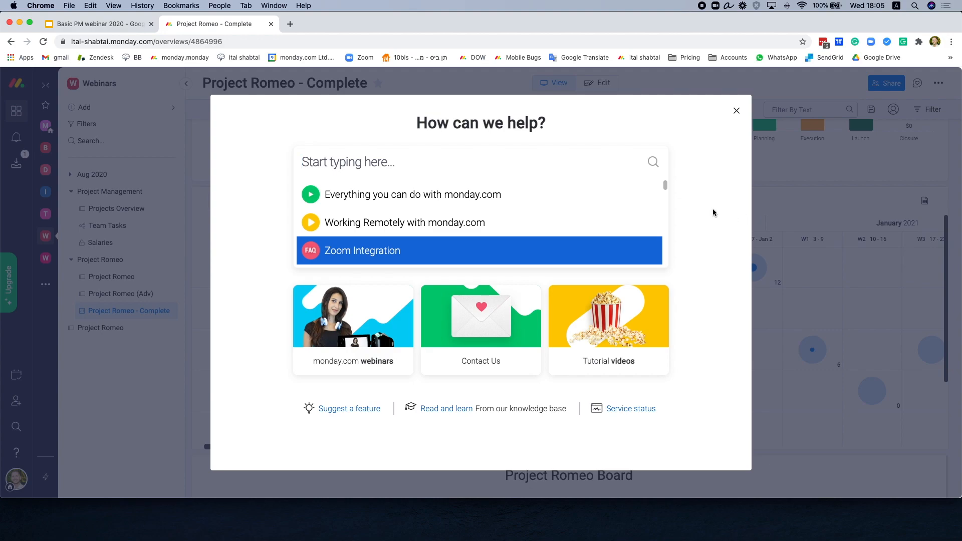
pyautogui.press('Up')
# Step: Present slide 4, Support & Resources, of the Basic PM webinar 2020 deck full screen
pyautogui.click(95, 24)
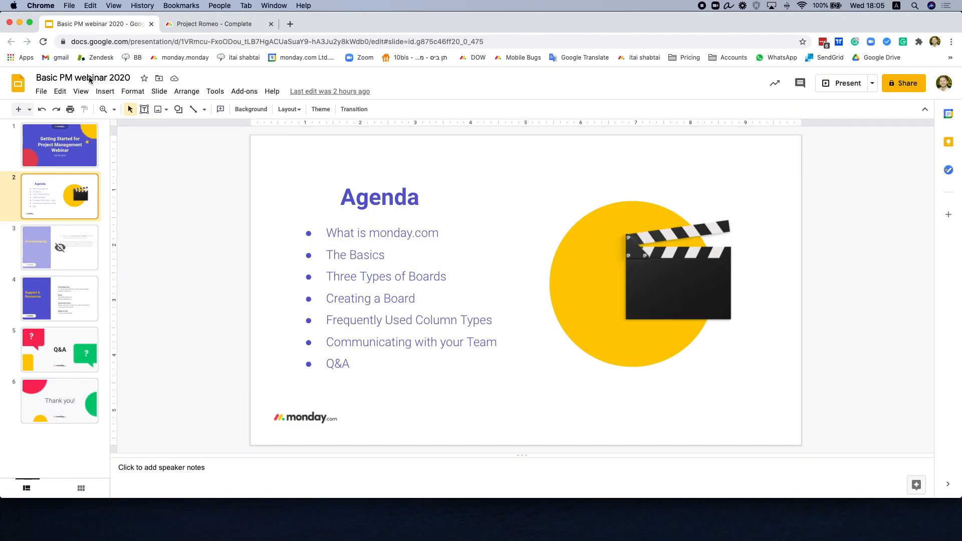
pyautogui.click(64, 308)
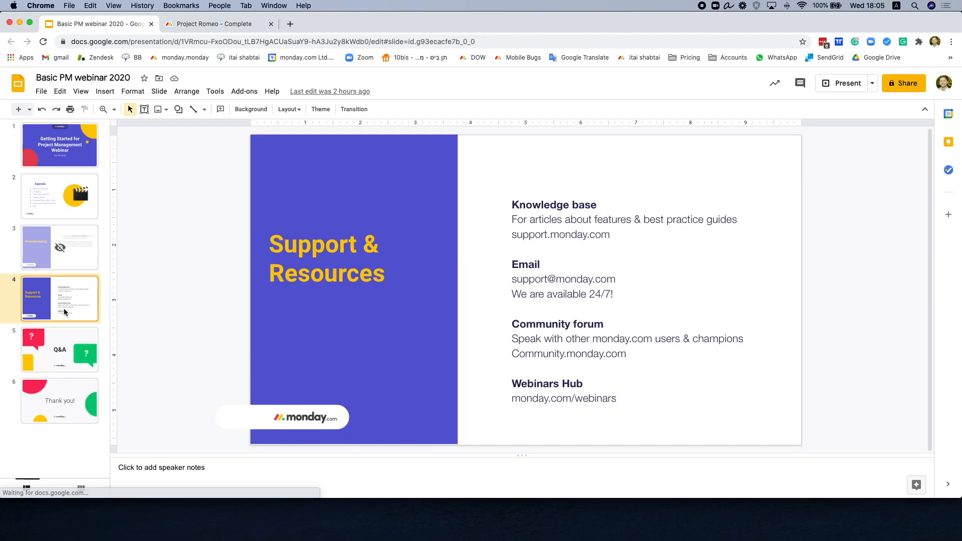
pyautogui.click(848, 84)
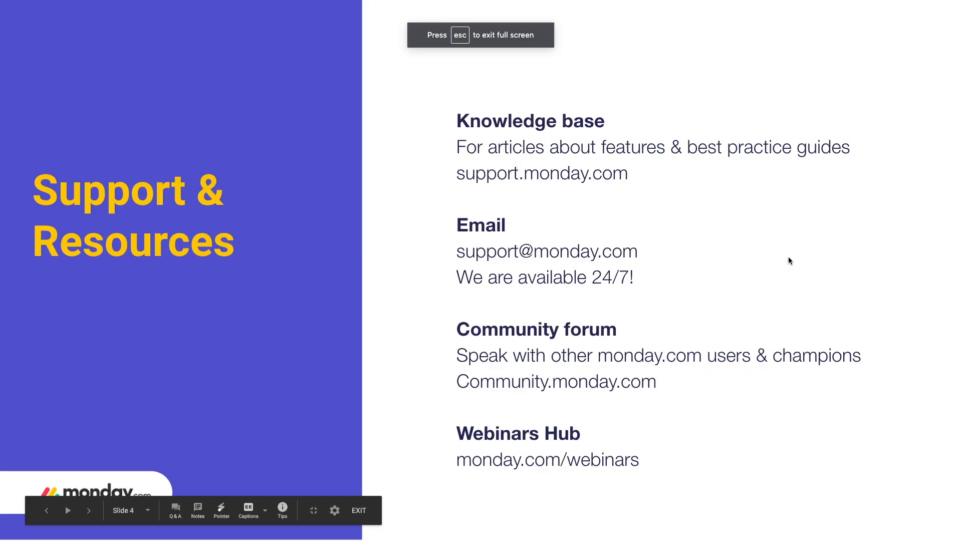